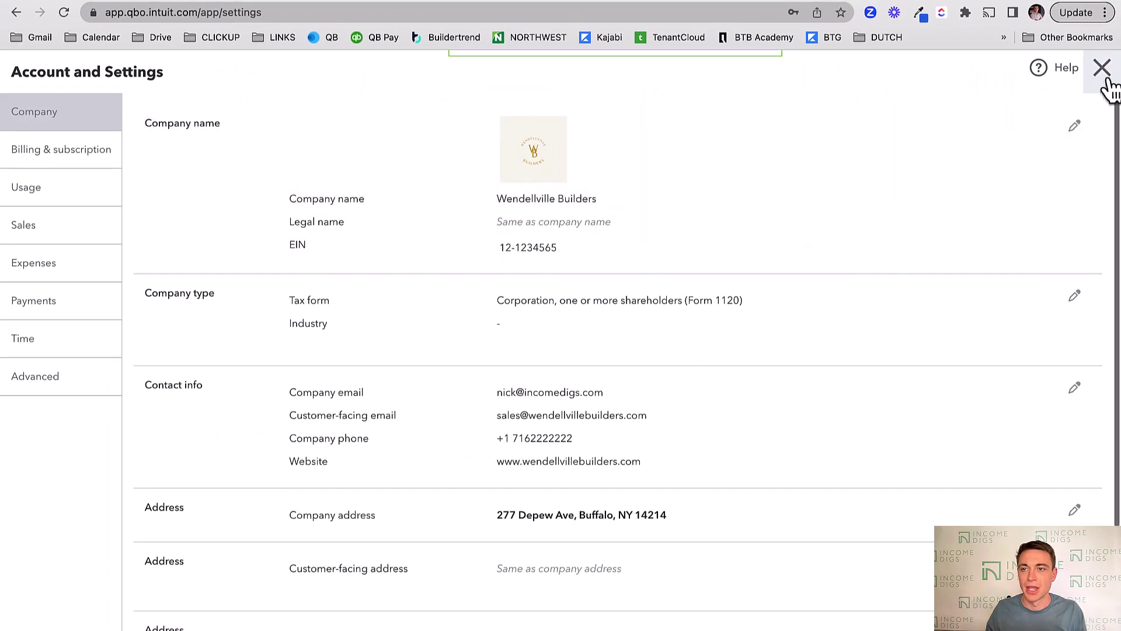
# Discard the settings changes and return to the Wendellville Builders dashboard
pyautogui.click(1101, 70)
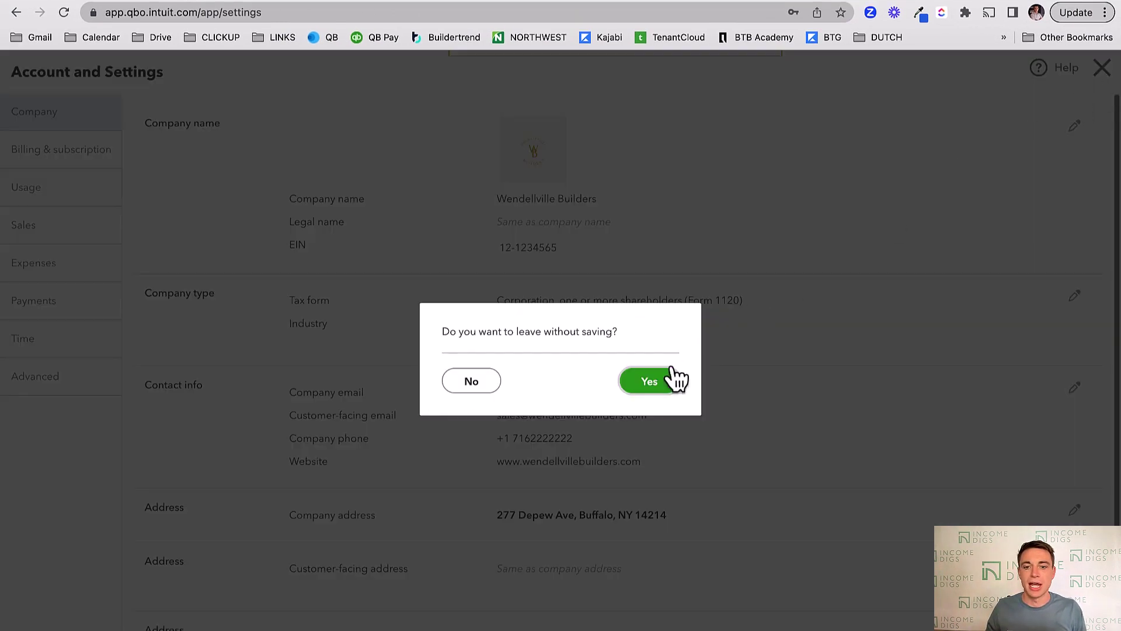
pyautogui.click(648, 382)
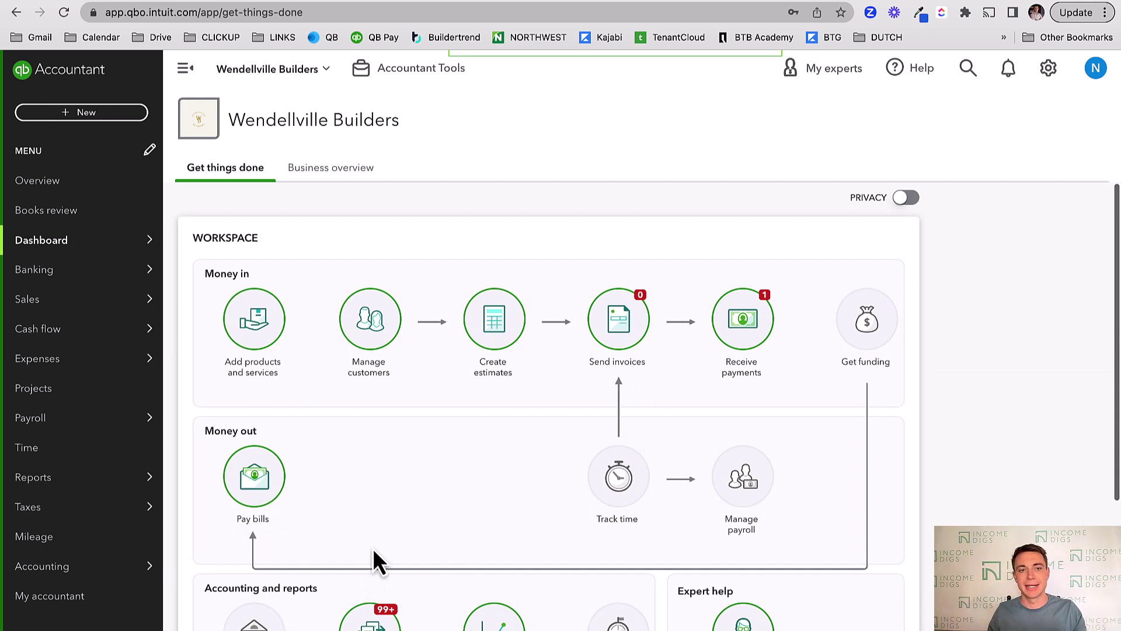
# Open the Chart of accounts from Accounting and scroll down to the Cost of Goods Sold accounts
pyautogui.moveTo(90, 482)
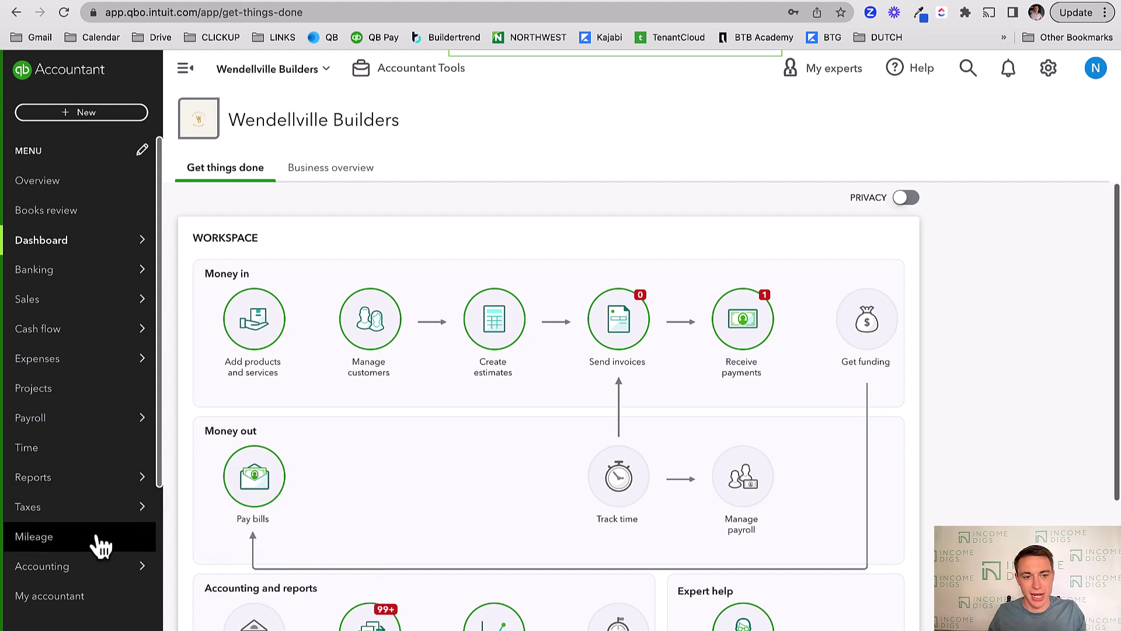
pyautogui.moveTo(102, 567)
pyautogui.click(233, 569)
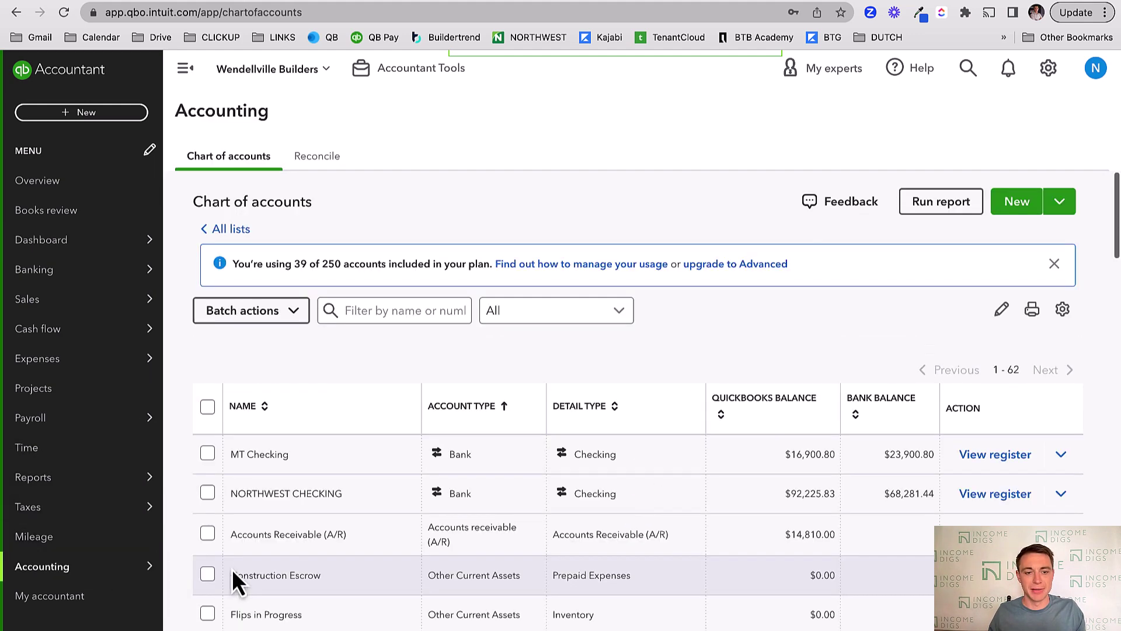
pyautogui.scroll(-15, 347, 532)
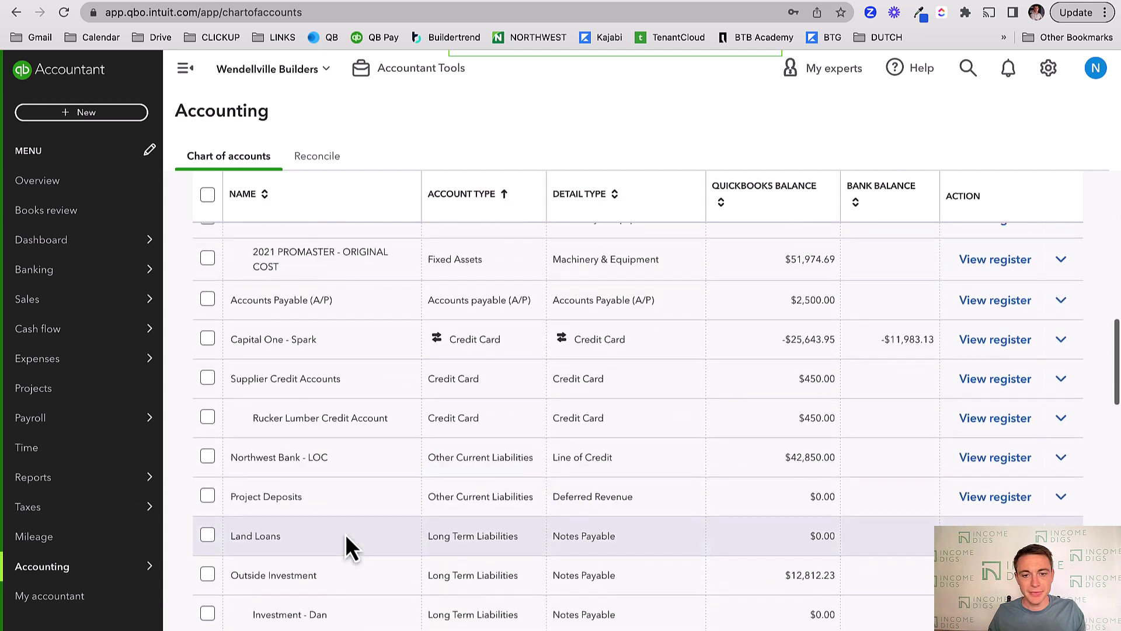
pyautogui.scroll(-20, 345, 534)
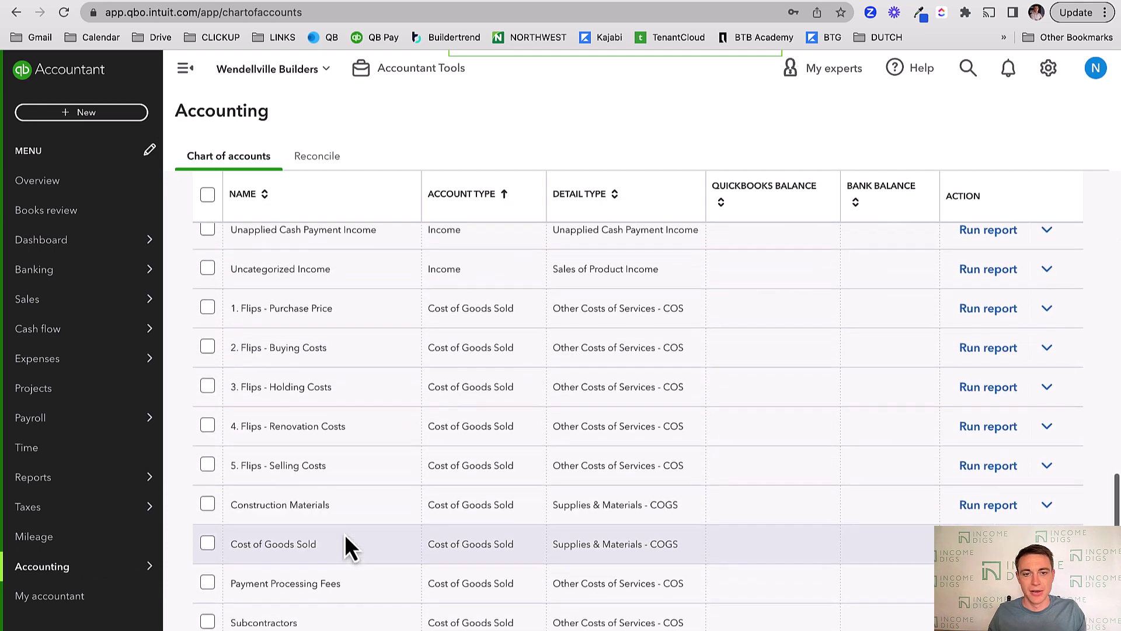
pyautogui.scroll(-3, 345, 534)
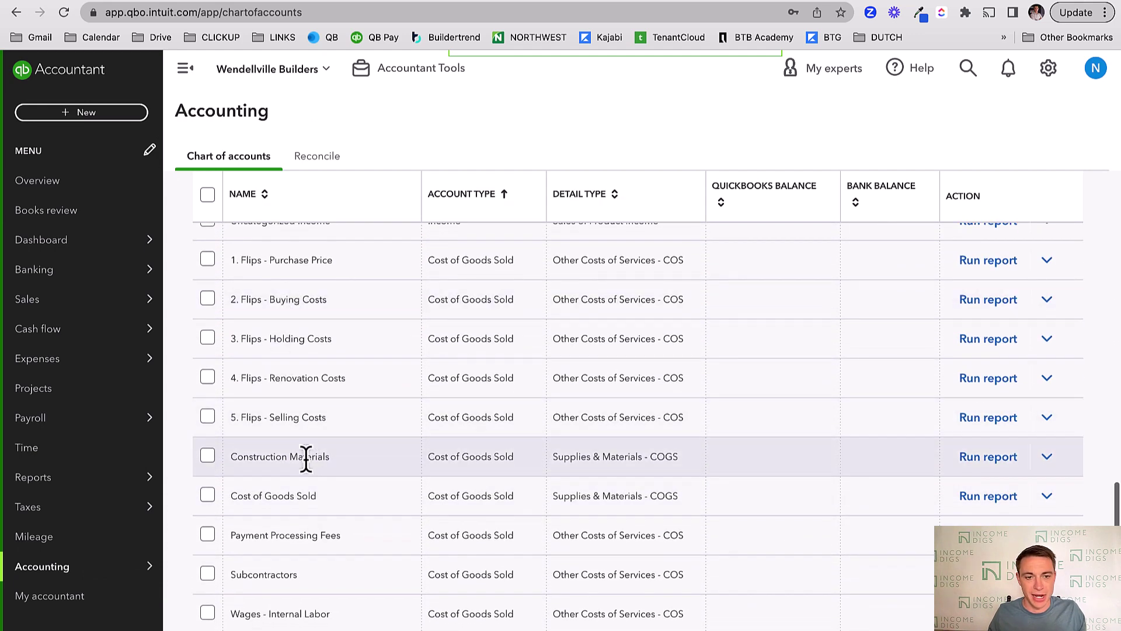
pyautogui.scroll(-3, 306, 457)
# Highlight the Subcontractors, Wages - Internal Labor, Cost of Goods Sold and Construction Materials account names
pyautogui.moveTo(261, 419); pyautogui.dragTo(309, 432)
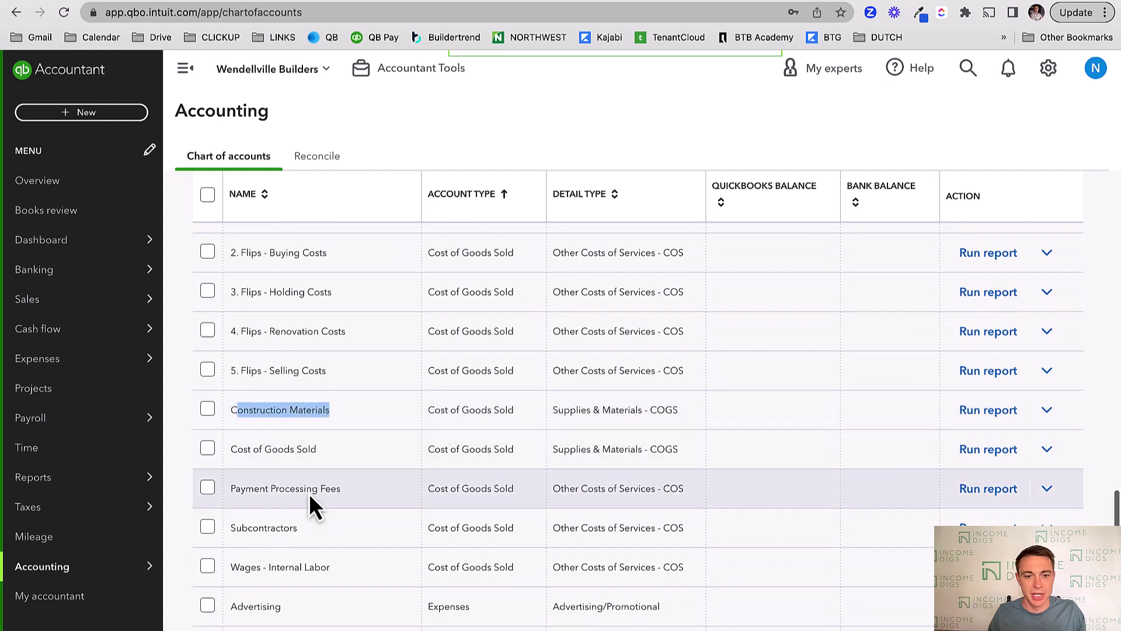
pyautogui.moveTo(236, 528); pyautogui.dragTo(359, 530)
pyautogui.moveTo(340, 572); pyautogui.dragTo(206, 569)
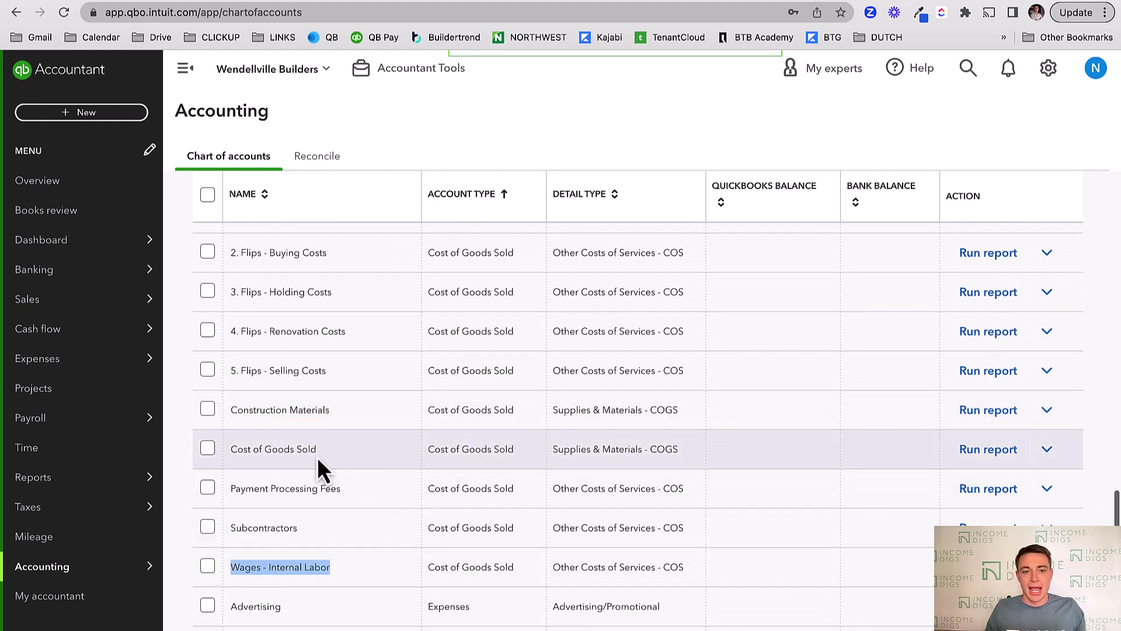
pyautogui.moveTo(317, 455); pyautogui.dragTo(244, 448)
pyautogui.click(341, 412)
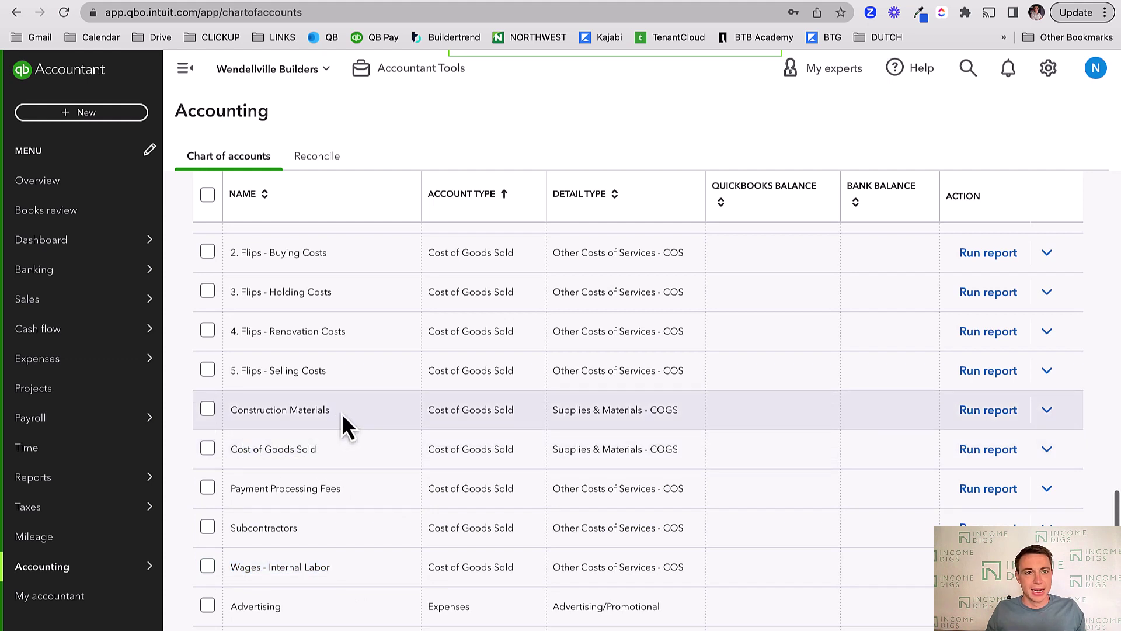
pyautogui.moveTo(341, 415); pyautogui.dragTo(260, 409)
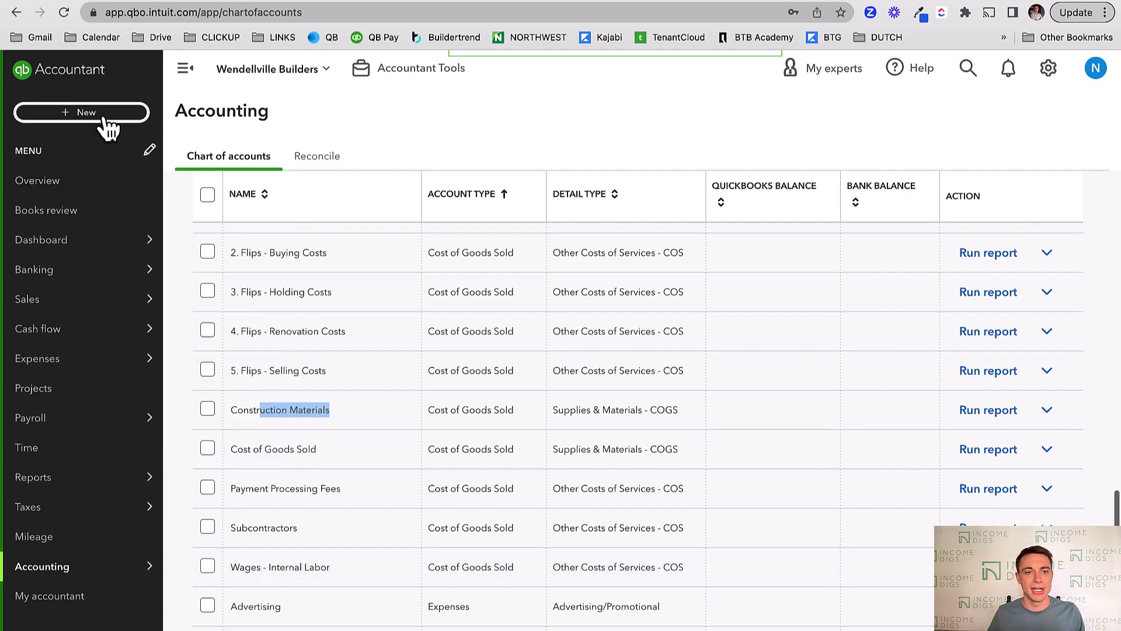
# Start a new expense paid to Home Depot, dated 05/16/2022
pyautogui.click(102, 116)
pyautogui.click(215, 198)
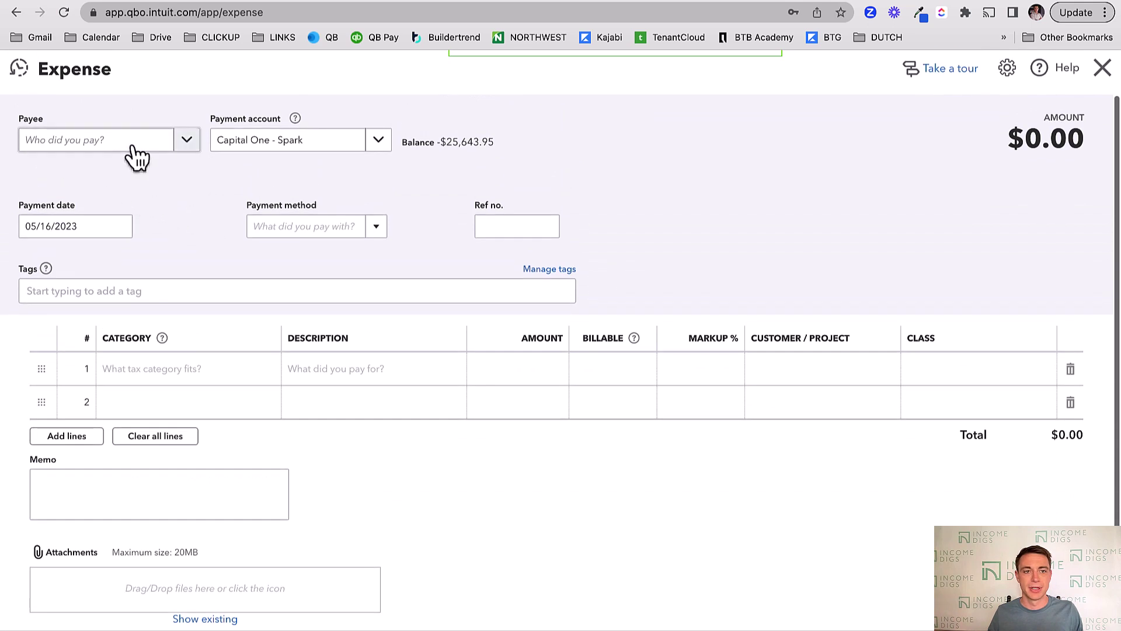
pyautogui.click(128, 148)
pyautogui.write('home')
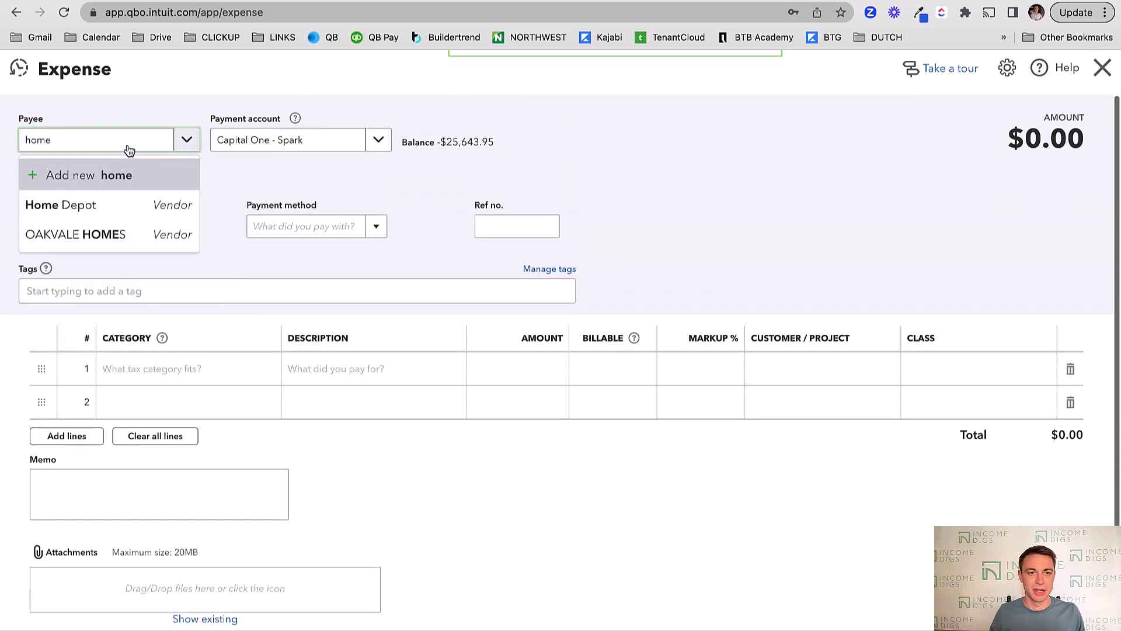
pyautogui.click(126, 205)
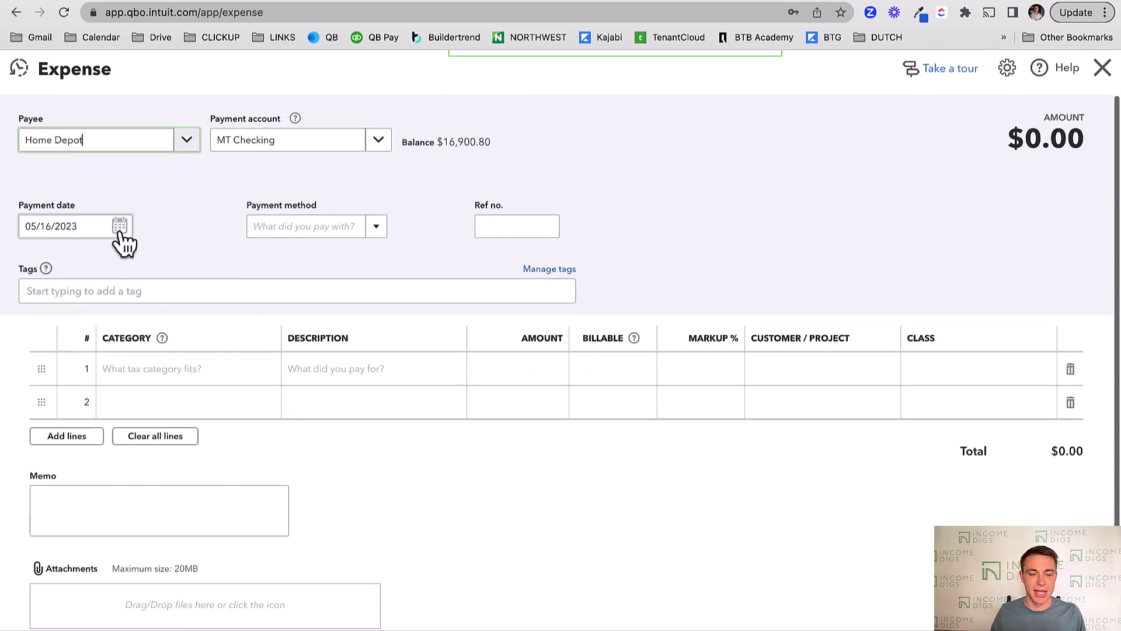
pyautogui.click(96, 228)
pyautogui.click(98, 227)
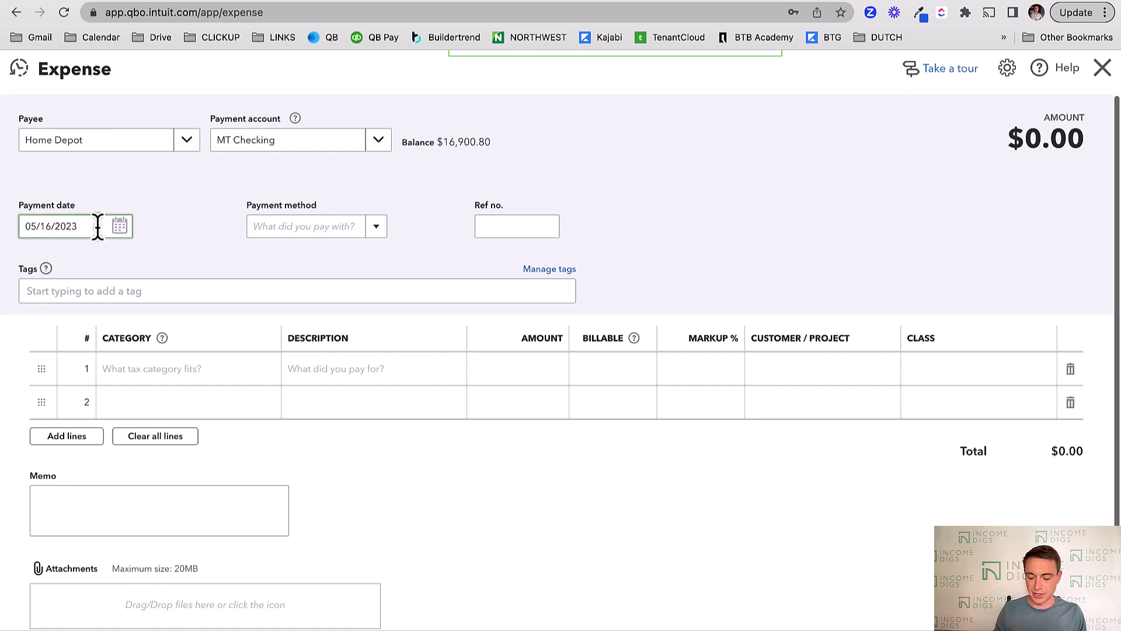
pyautogui.press('BackSpace')
pyautogui.click(152, 190)
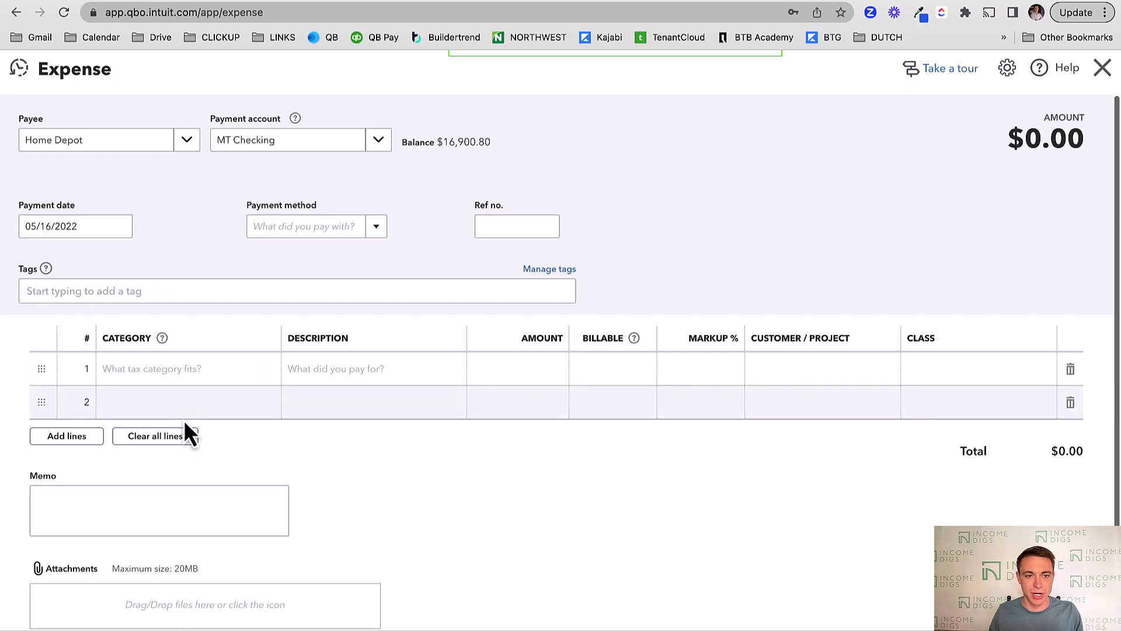
# Add line 1 under Construction Materials with description 'Wiring' and amount 150.00
pyautogui.click(156, 373)
pyautogui.click(159, 374)
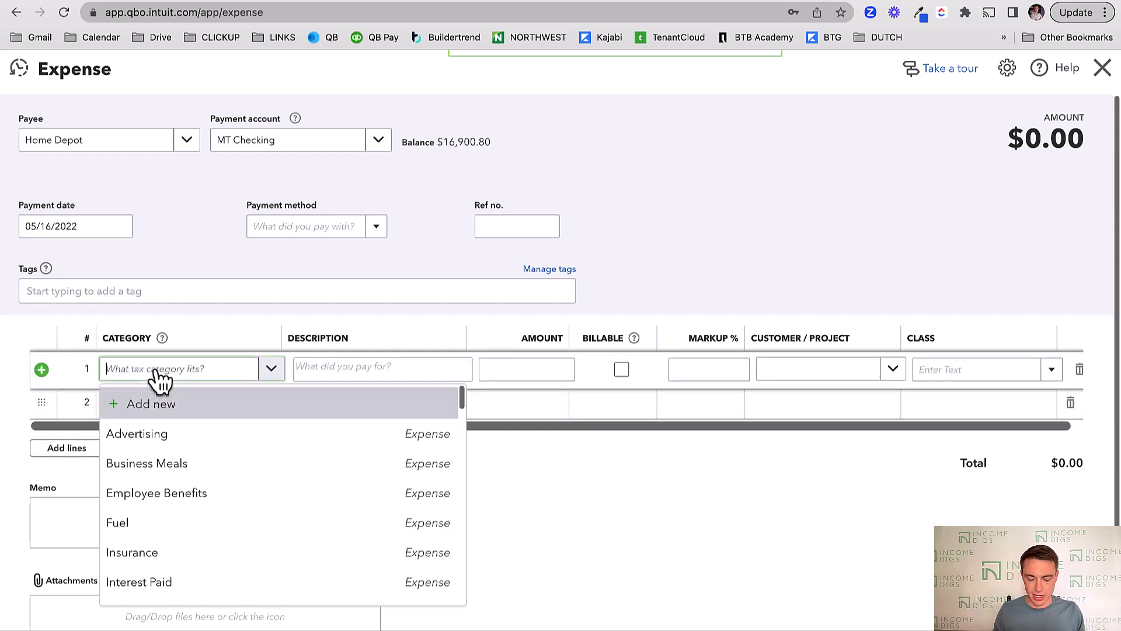
pyautogui.write('mater')
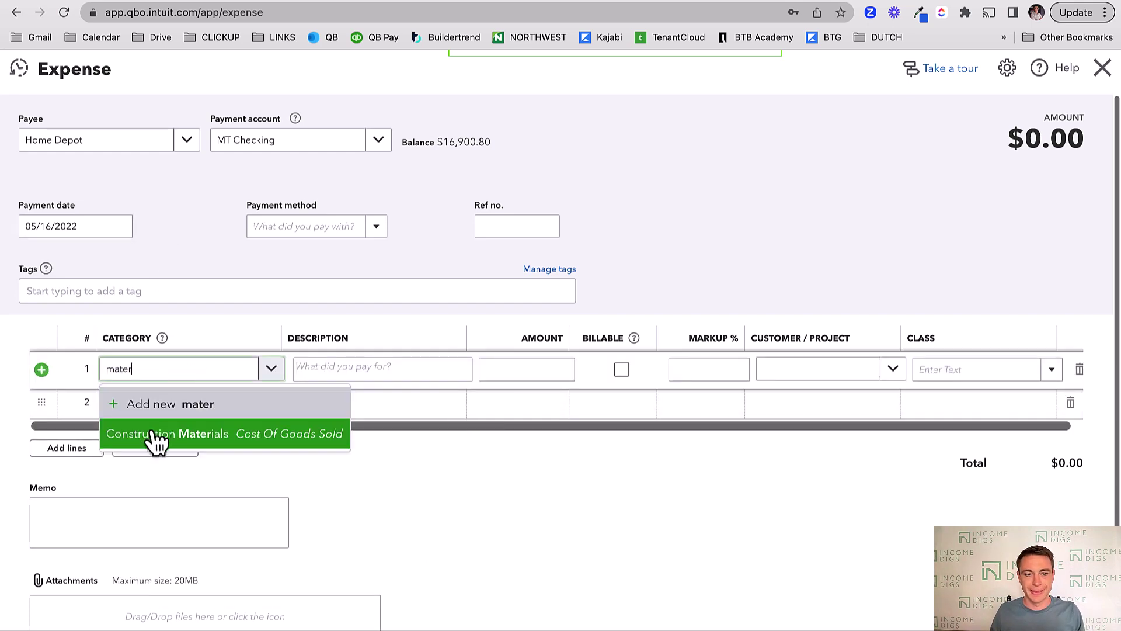
pyautogui.click(153, 438)
pyautogui.click(358, 370)
pyautogui.write('Wiring')
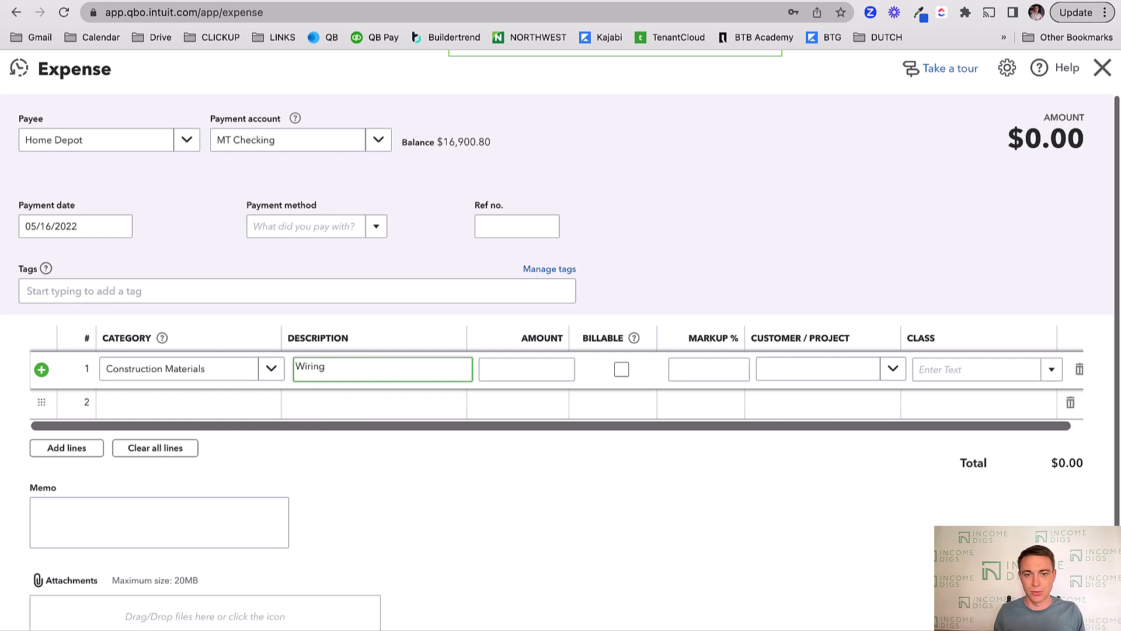
pyautogui.press('Tab')
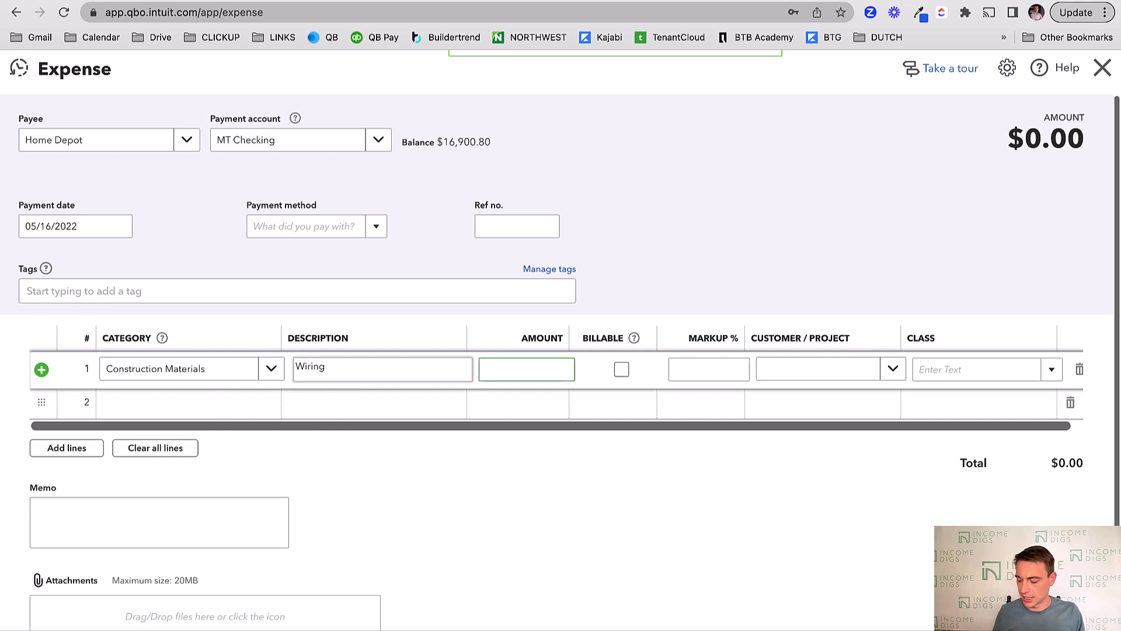
pyautogui.press('Tab')
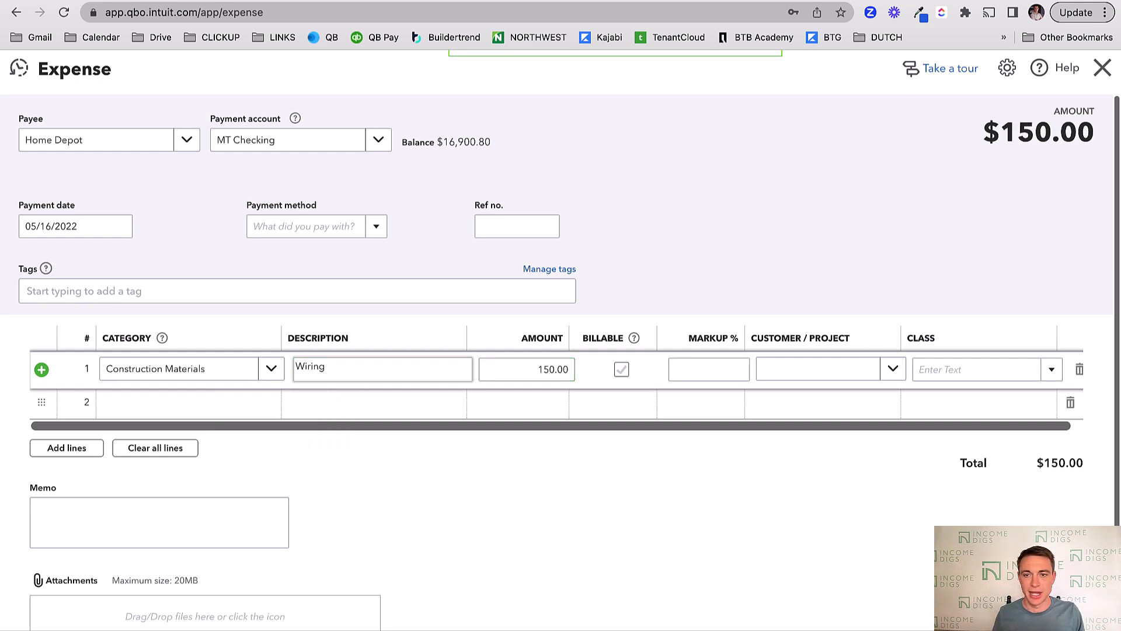
pyautogui.press('Tab')
pyautogui.press('Tab')
# Tag the line to the 277 Depew project and class, and correct its amount to 1,500.00
pyautogui.write('277')
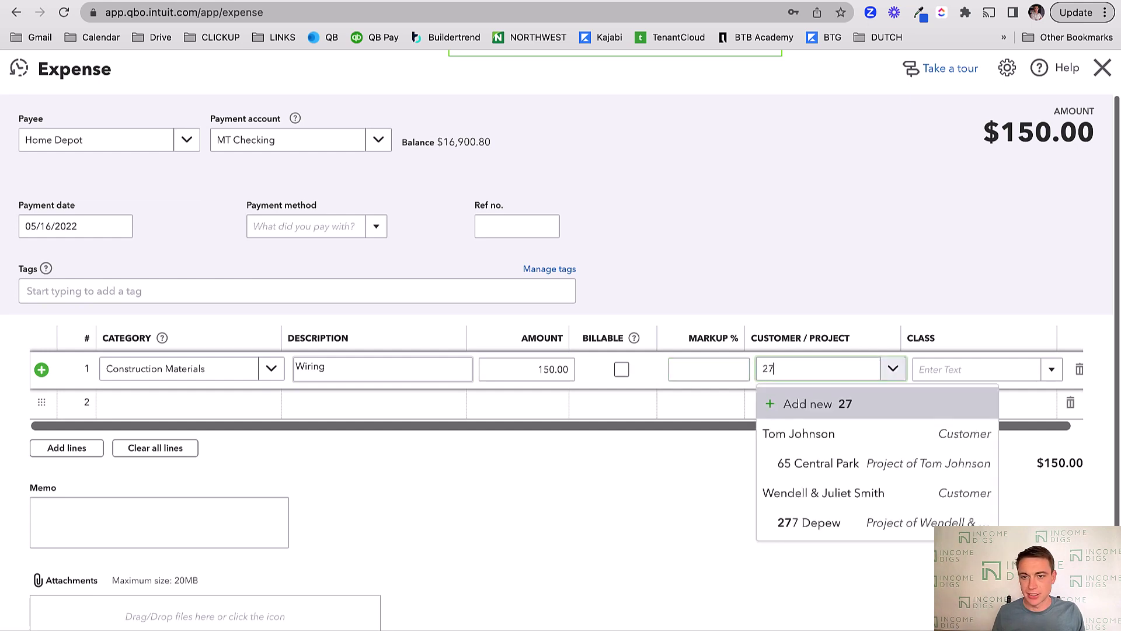
pyautogui.click(903, 433)
pyautogui.click(962, 370)
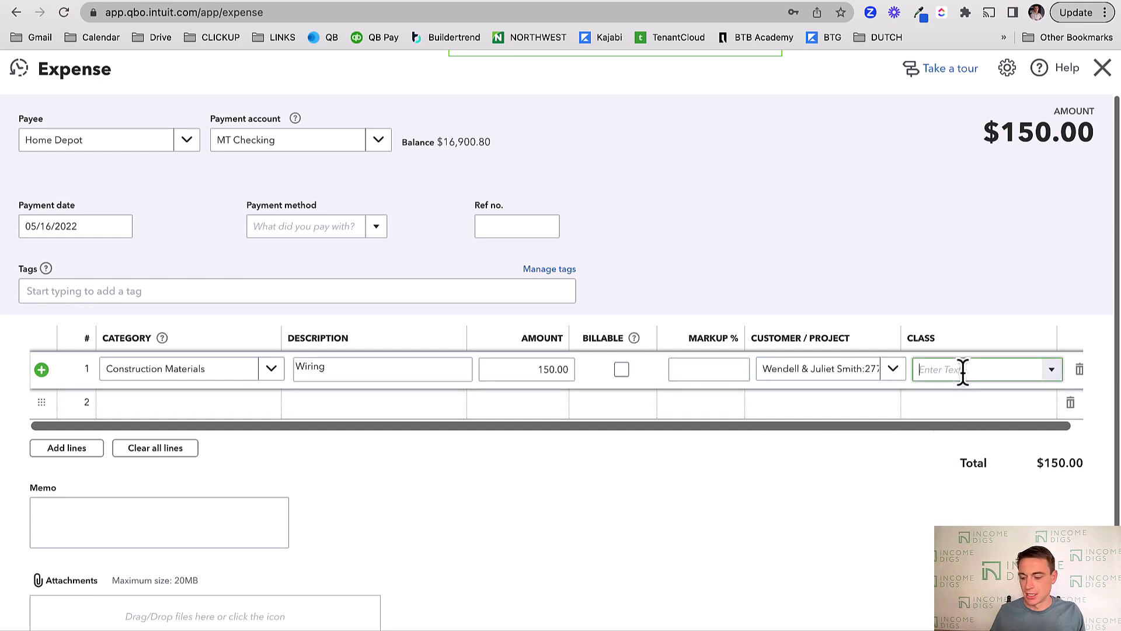
pyautogui.write('277 Depew')
pyautogui.click(1005, 432)
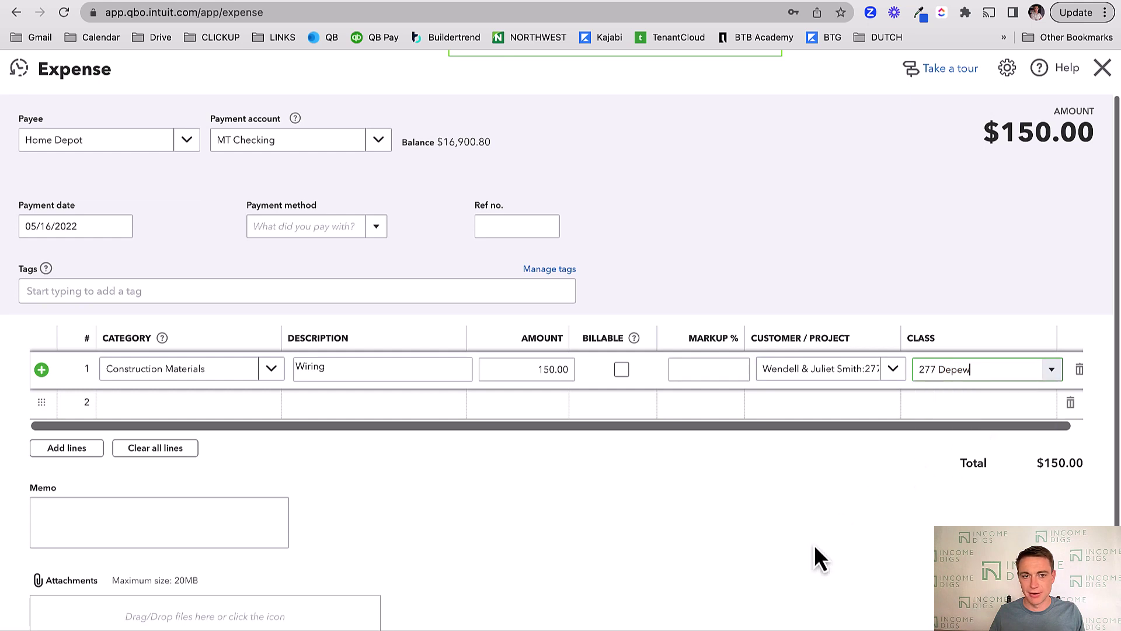
pyautogui.click(811, 542)
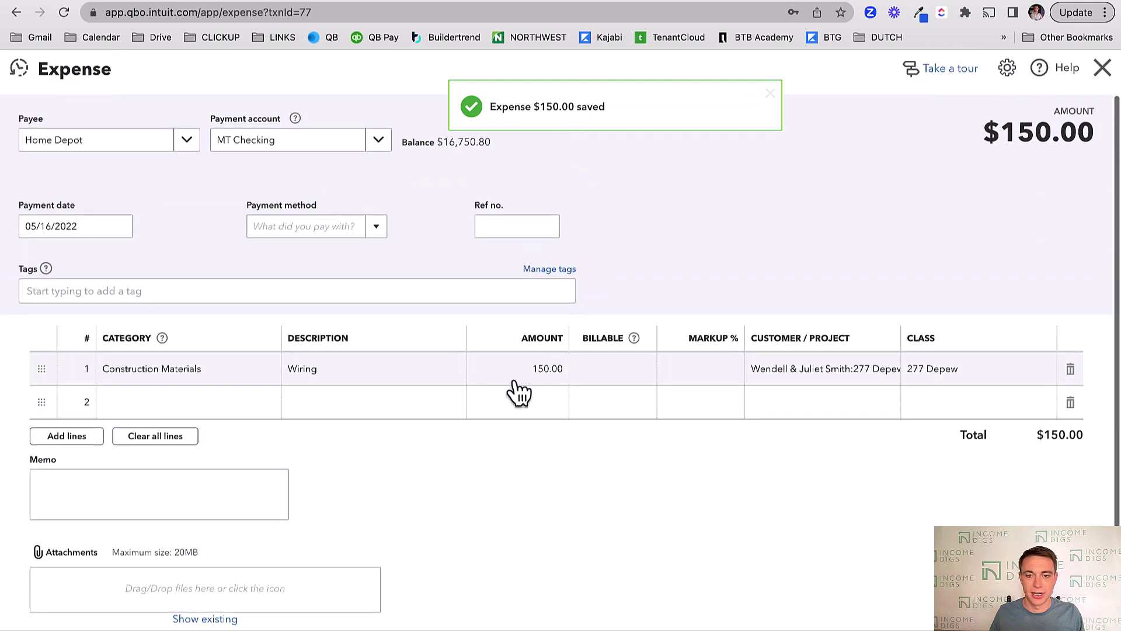
pyautogui.click(514, 380)
pyautogui.write('1500')
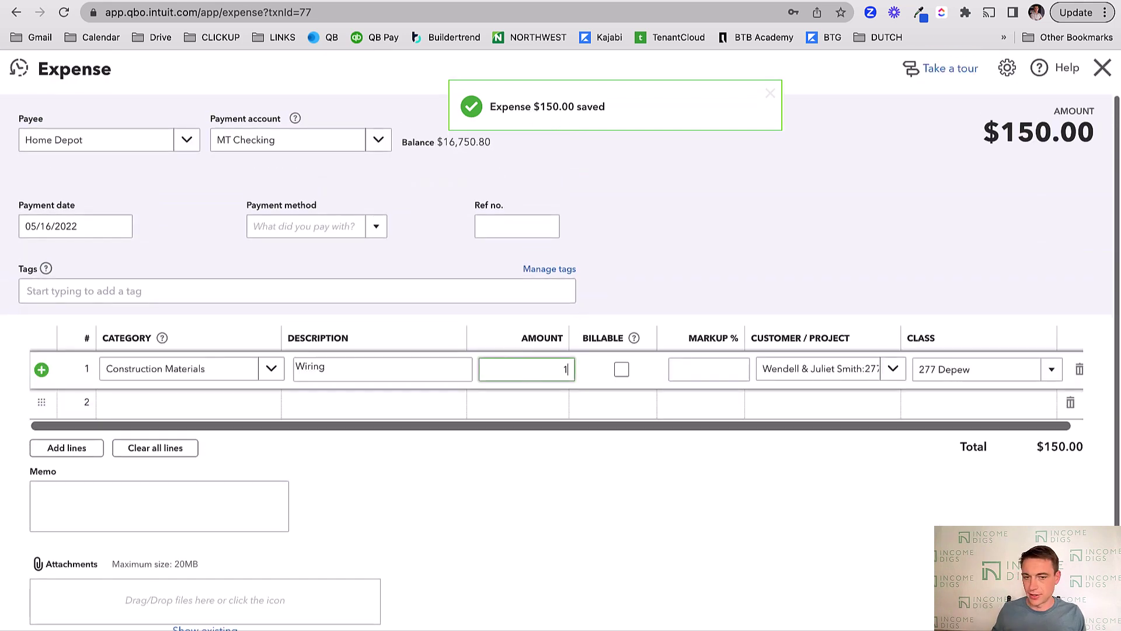
pyautogui.click(867, 203)
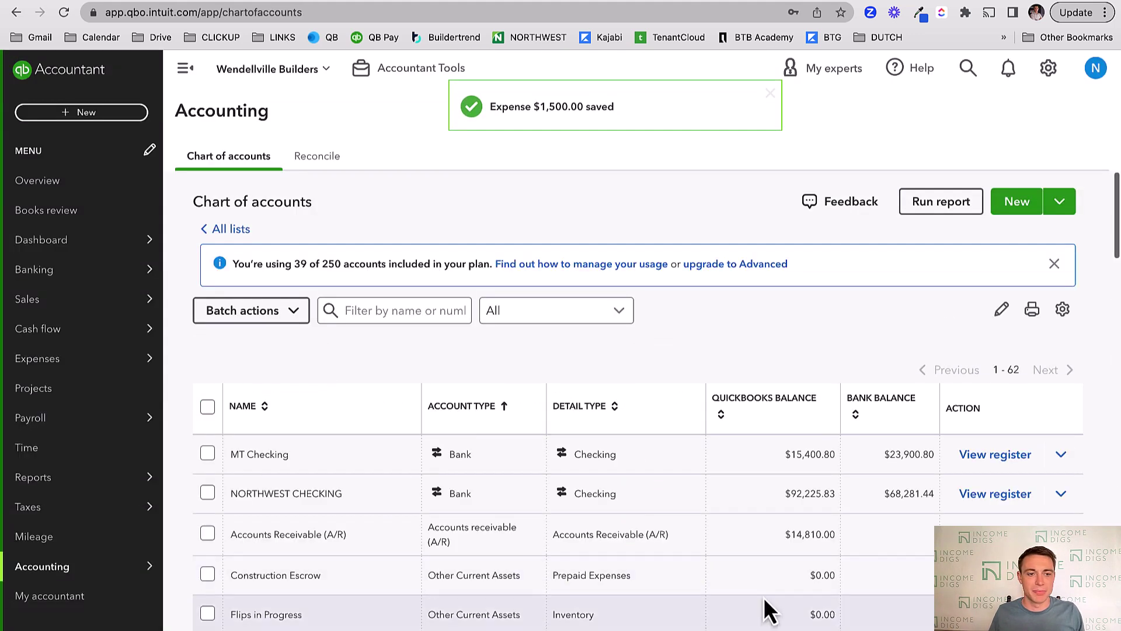
# Check Construction Materials at 1,500.00 on the Profit and Loss - 2022 report, then start a new transaction
pyautogui.moveTo(142, 493)
pyautogui.click(208, 486)
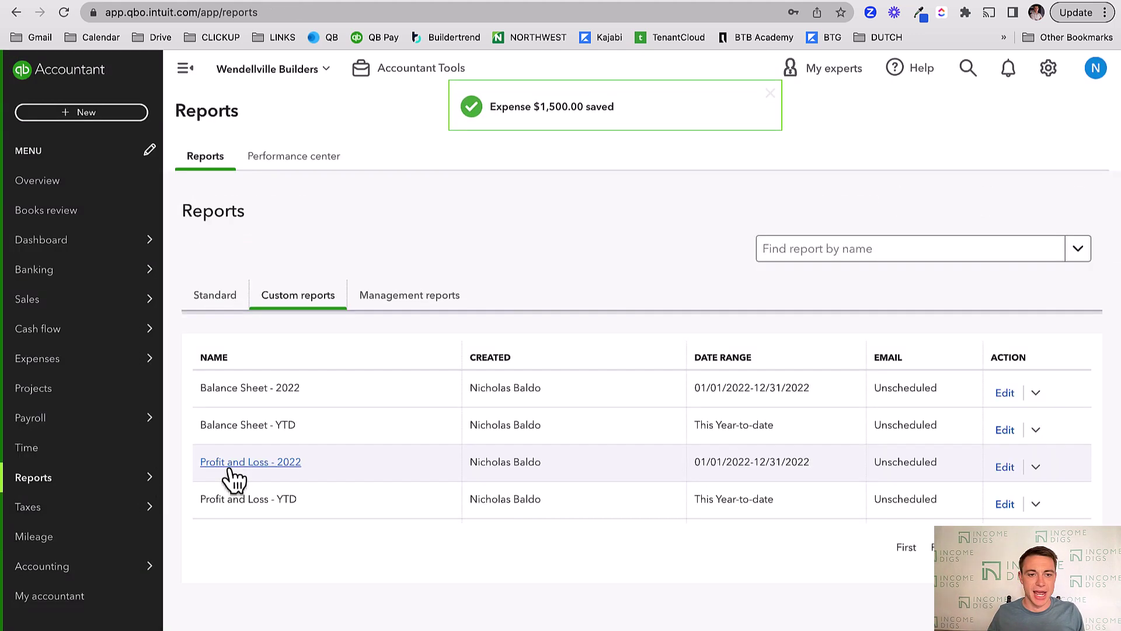
pyautogui.click(234, 462)
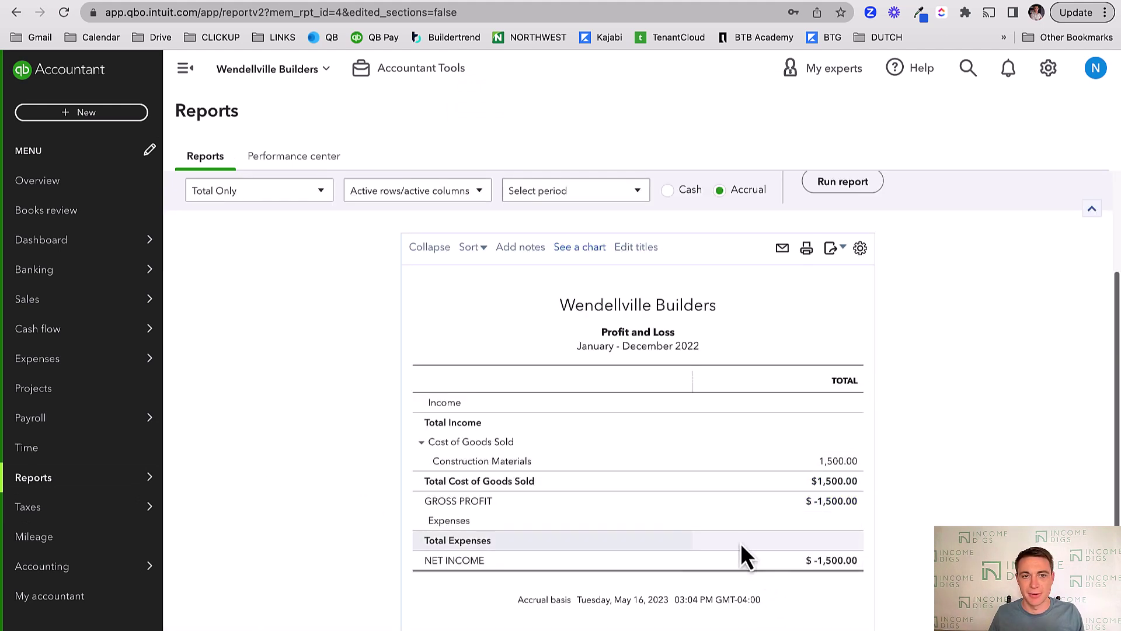
pyautogui.scroll(3, 742, 549)
pyautogui.scroll(-3, 482, 531)
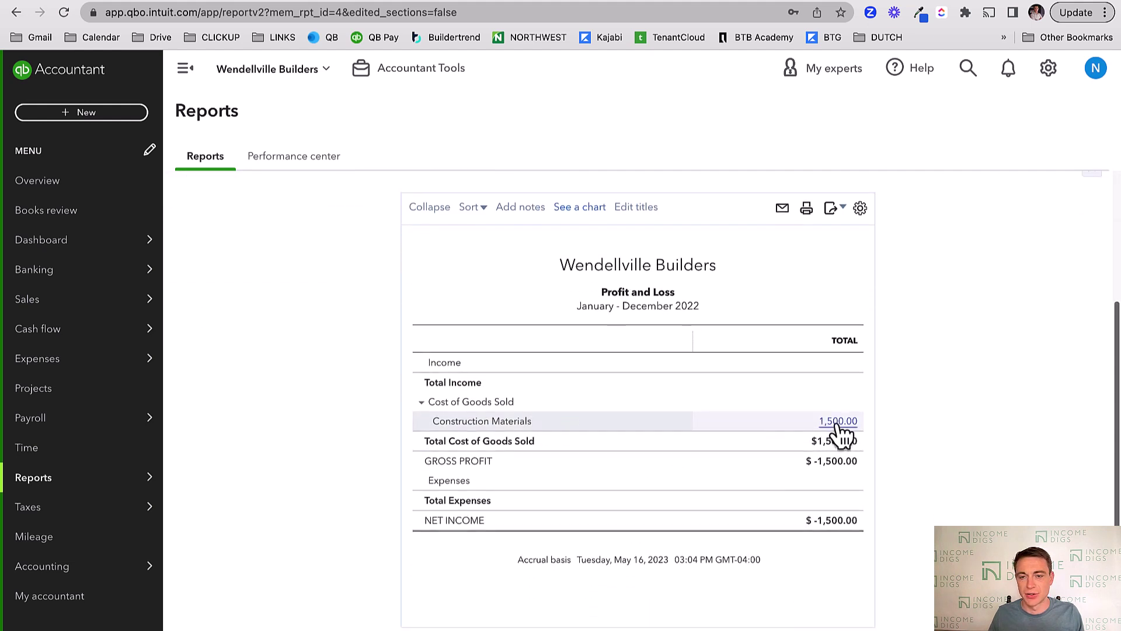
pyautogui.scroll(1, 824, 456)
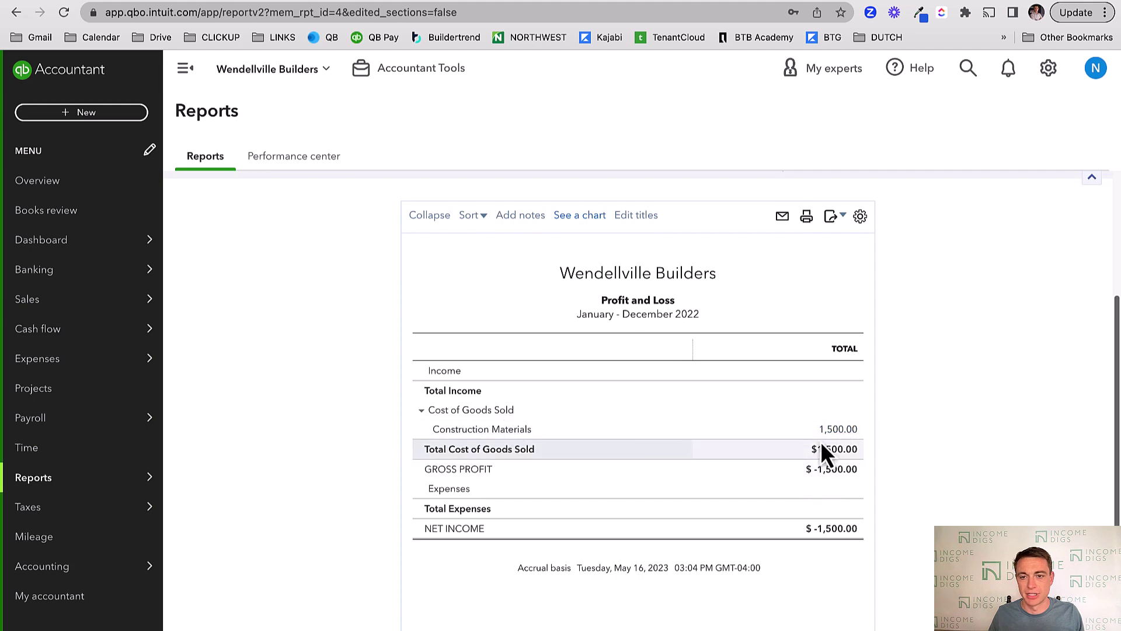
pyautogui.click(107, 123)
# Start a new expense for Home Depot, accepting the prefill from its last expense
pyautogui.click(203, 198)
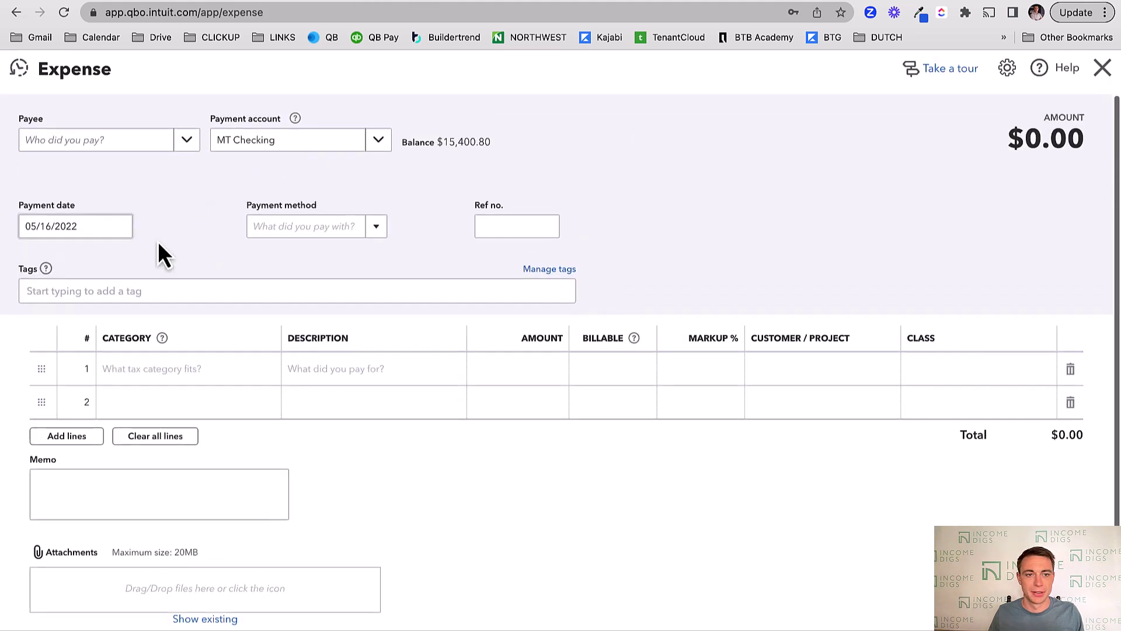
pyautogui.click(155, 369)
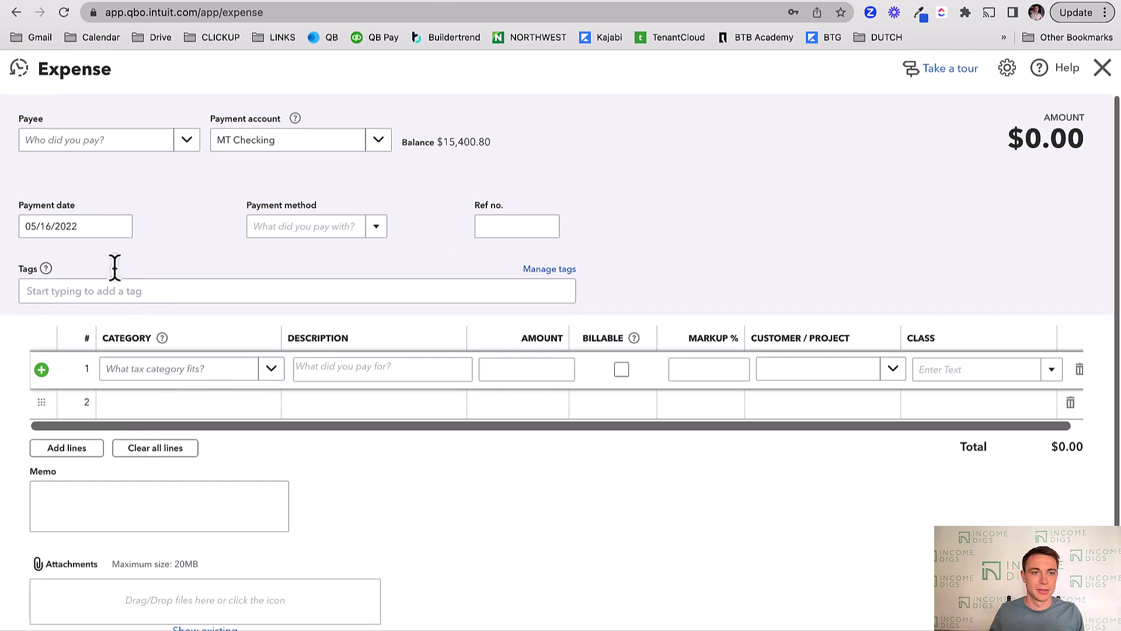
pyautogui.click(115, 153)
pyautogui.write('home')
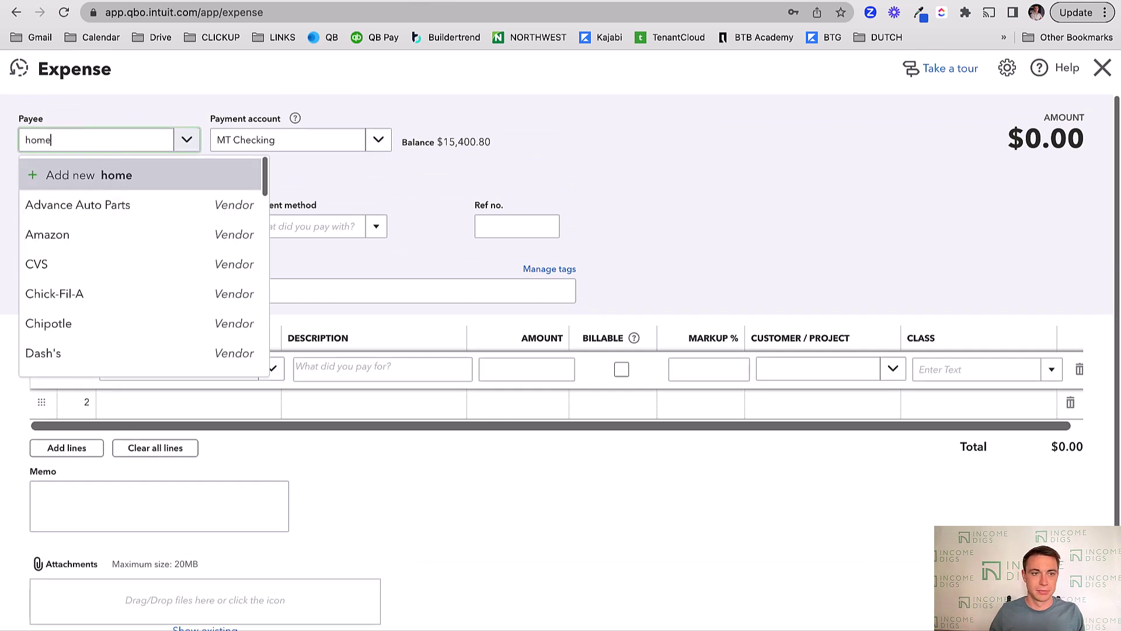
pyautogui.click(103, 209)
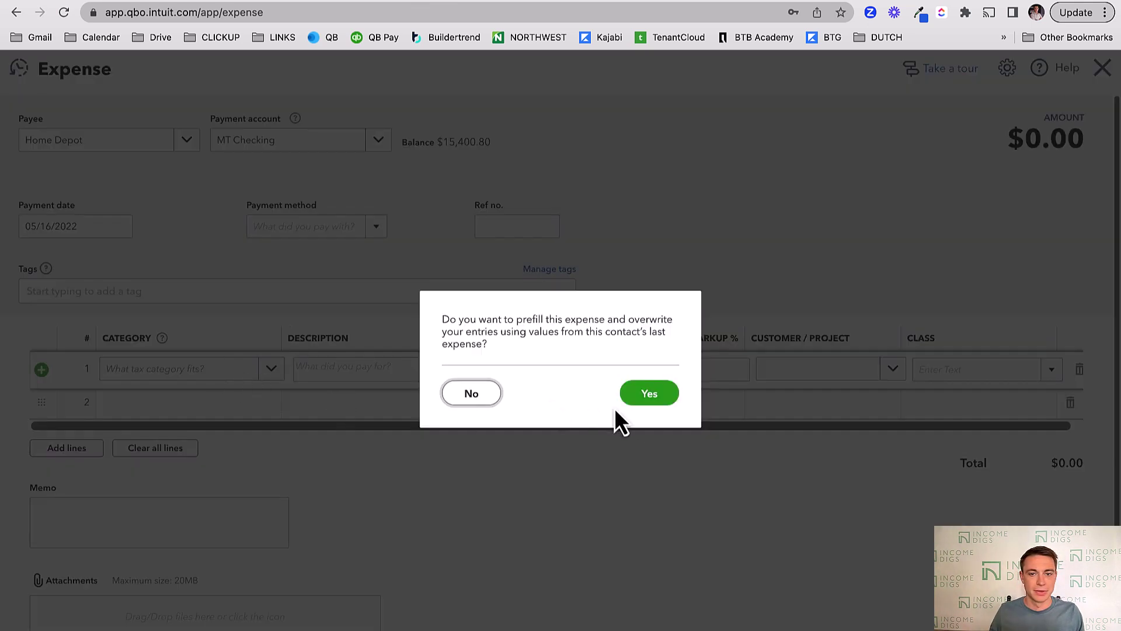
pyautogui.click(648, 397)
# Set line 1 to Construction Materials, 'Rough Plumbing Materials', amount 3,000
pyautogui.click(200, 380)
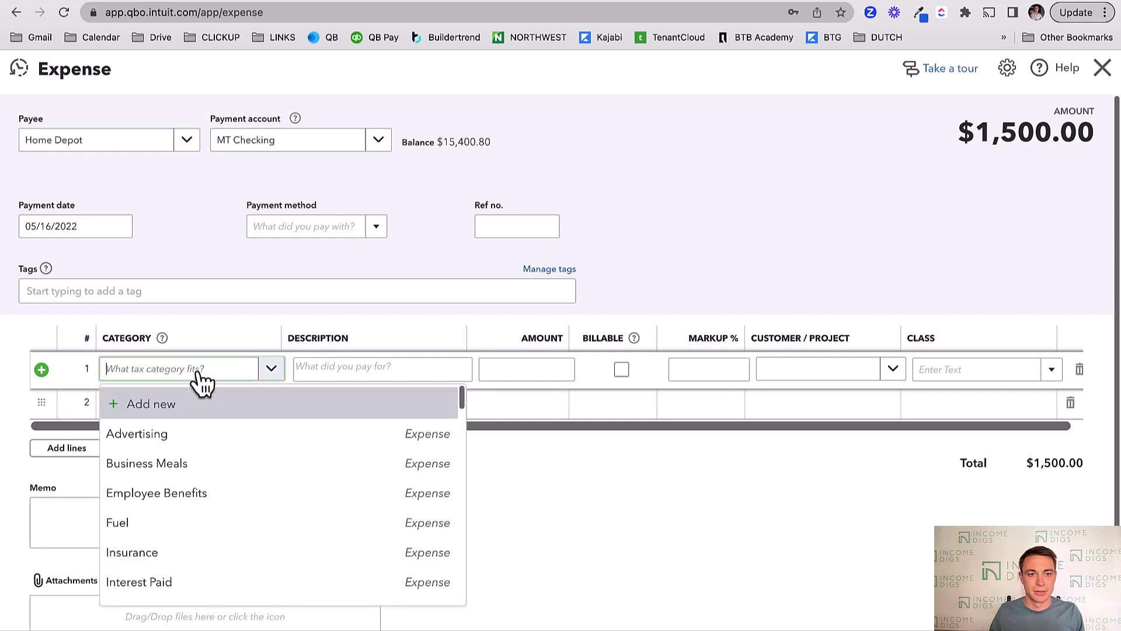
pyautogui.write('const')
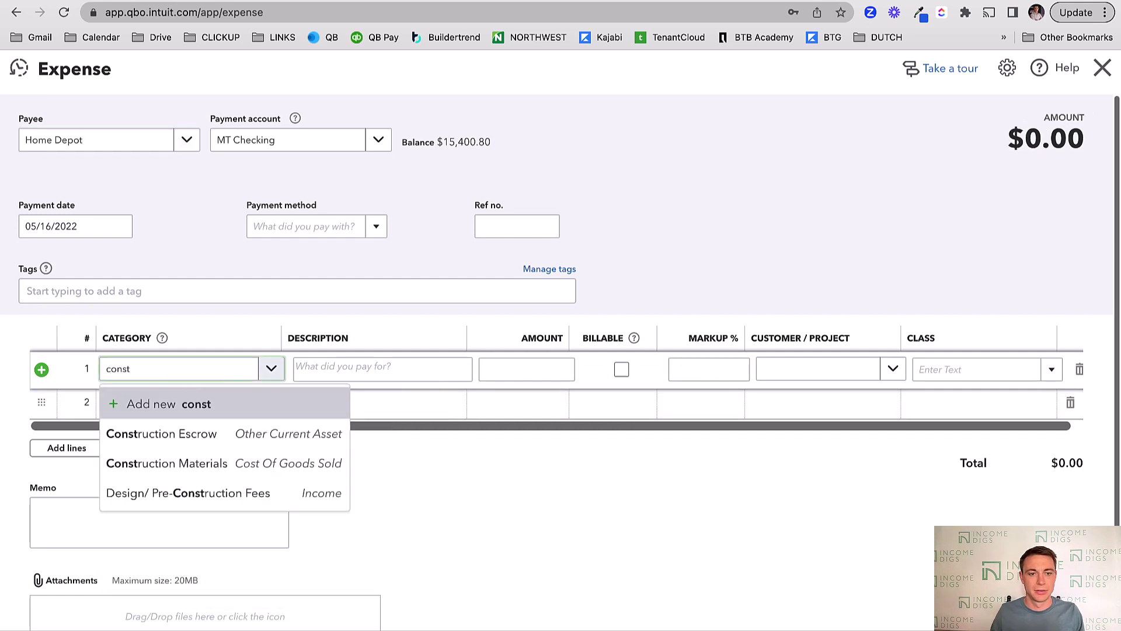
pyautogui.click(187, 461)
pyautogui.click(376, 372)
pyautogui.write('Rough Plumbing Materials')
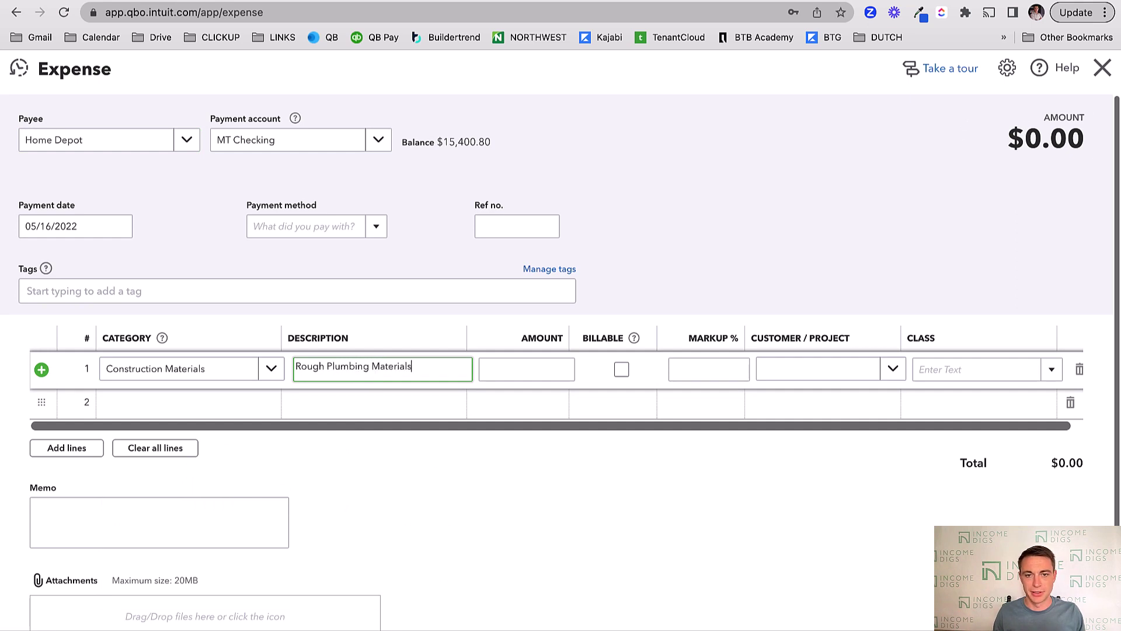
pyautogui.click(568, 370)
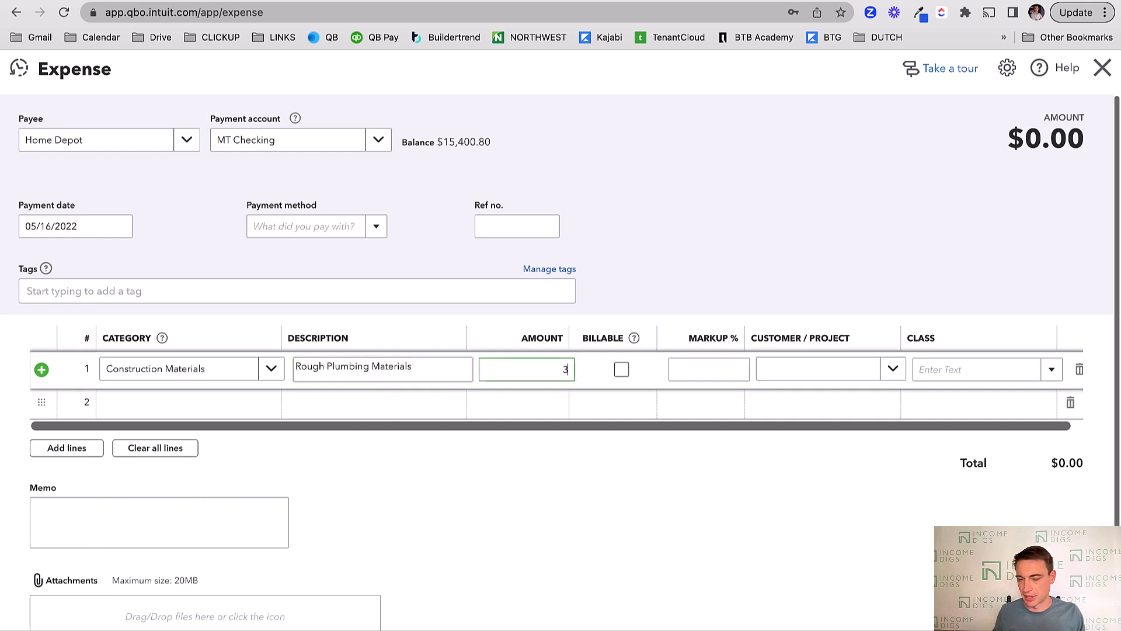
pyautogui.press('Tab')
pyautogui.press('Tab')
pyautogui.press('Tab')
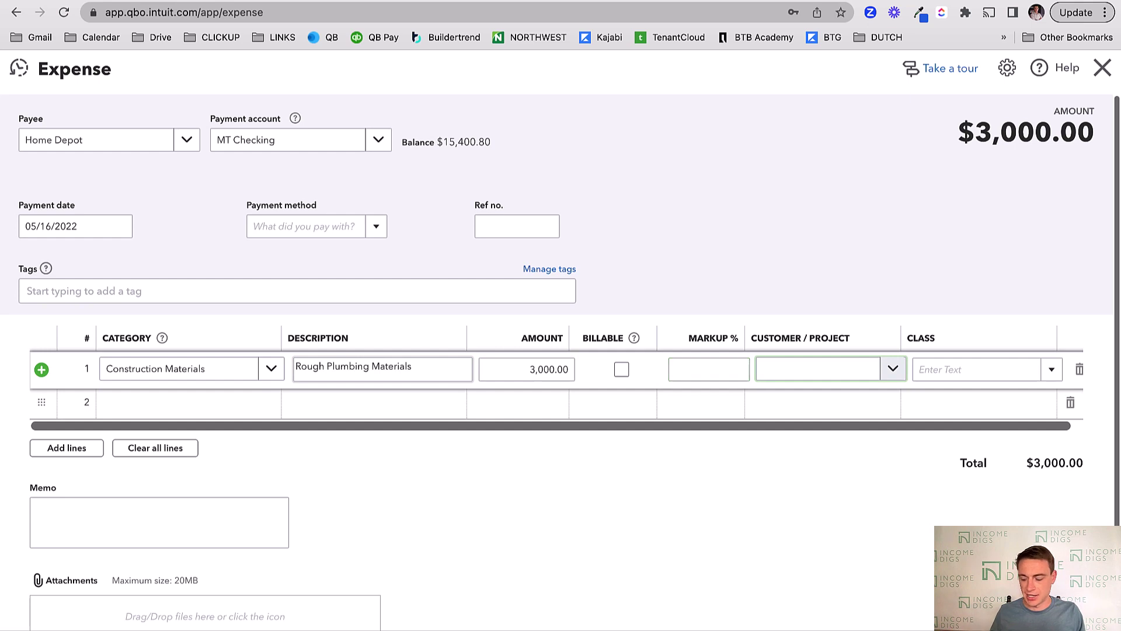
# Tag the line to the 277 Depew project and class, then save and start a new expense
pyautogui.write('277')
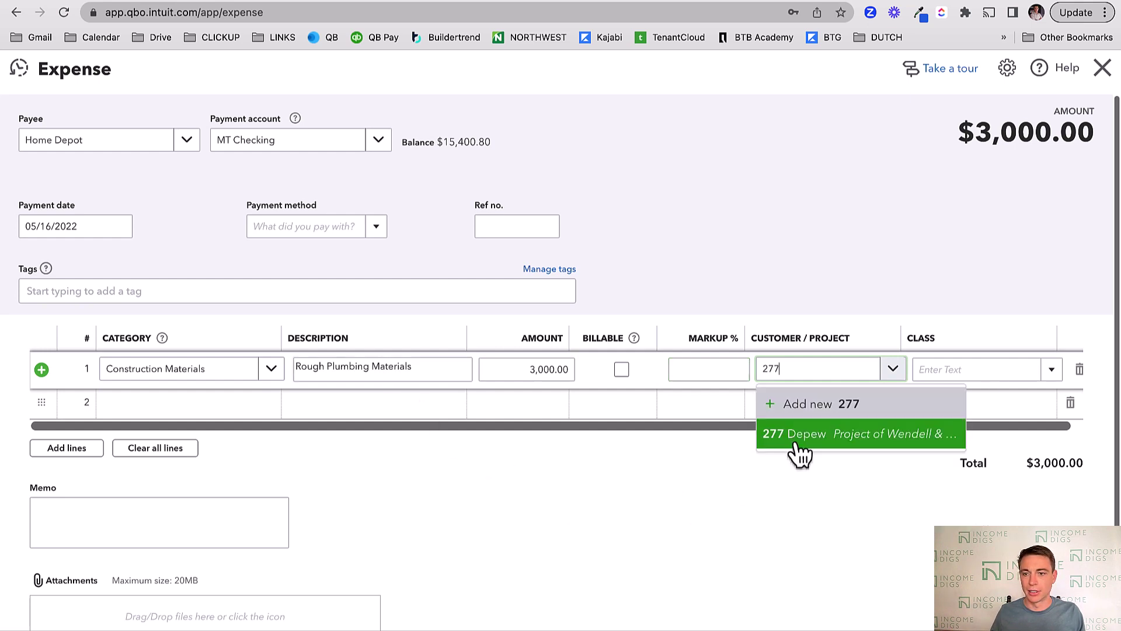
pyautogui.click(791, 440)
pyautogui.click(989, 370)
pyautogui.write('277 Depew')
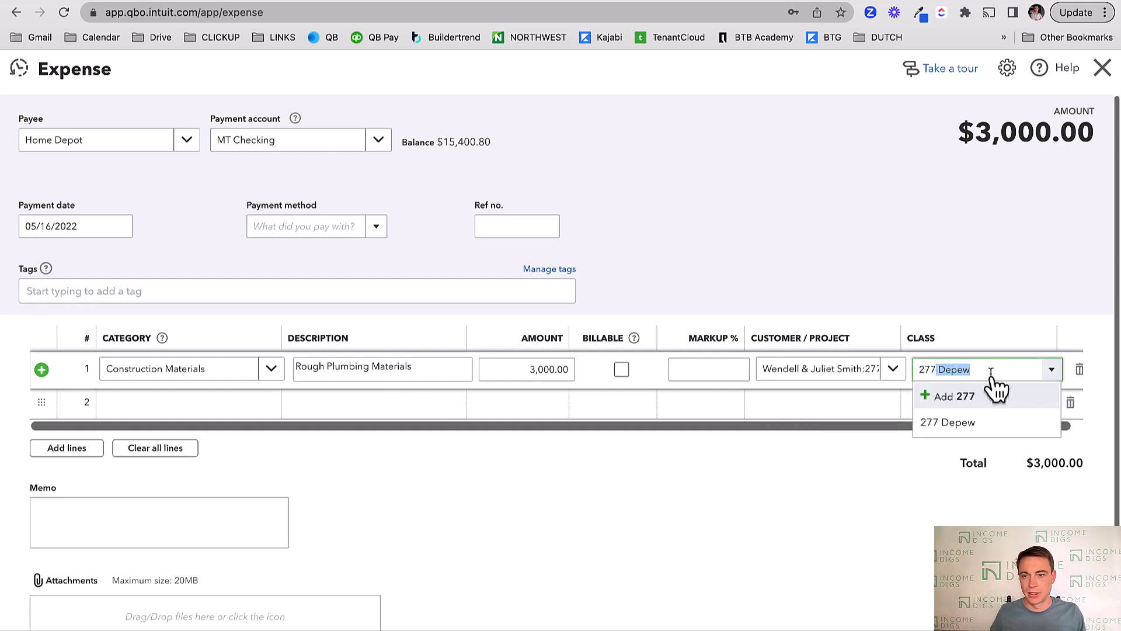
pyautogui.click(979, 424)
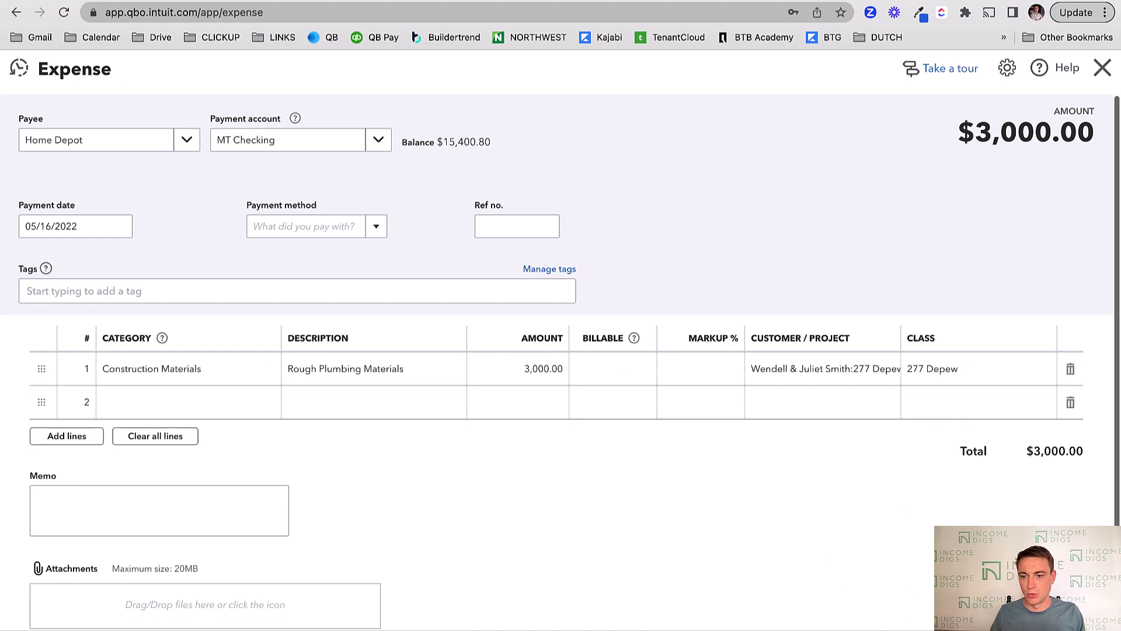
pyautogui.hotkey('ctrl', 'alt', 's')
# Begin choosing a Construction category on the new expense's first line
pyautogui.click(153, 373)
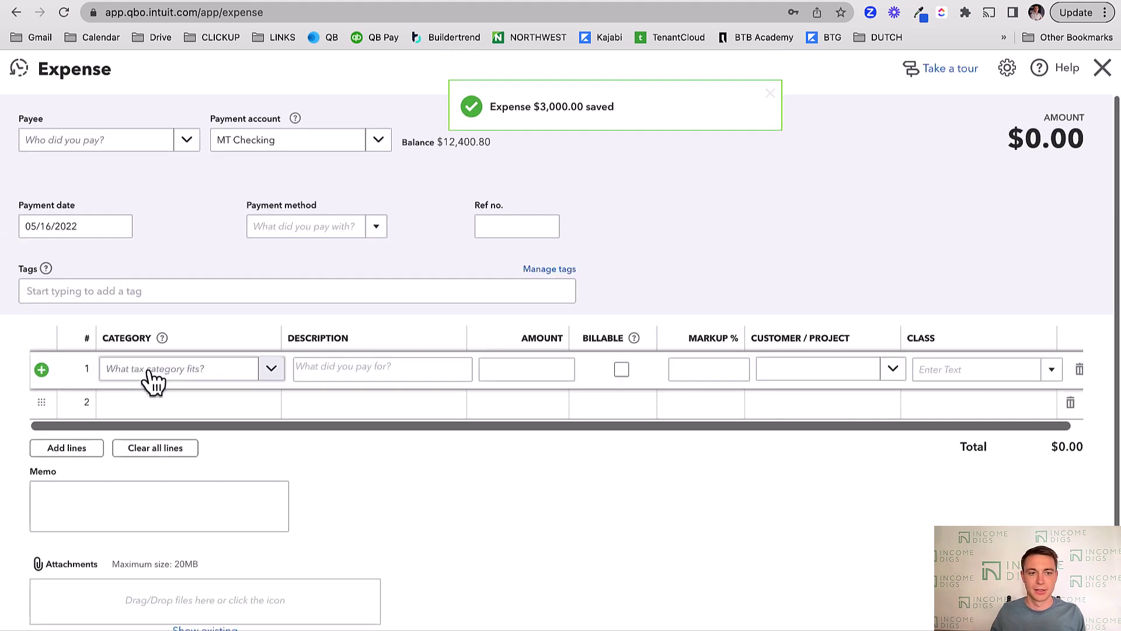
pyautogui.click(158, 378)
pyautogui.write('Constr')
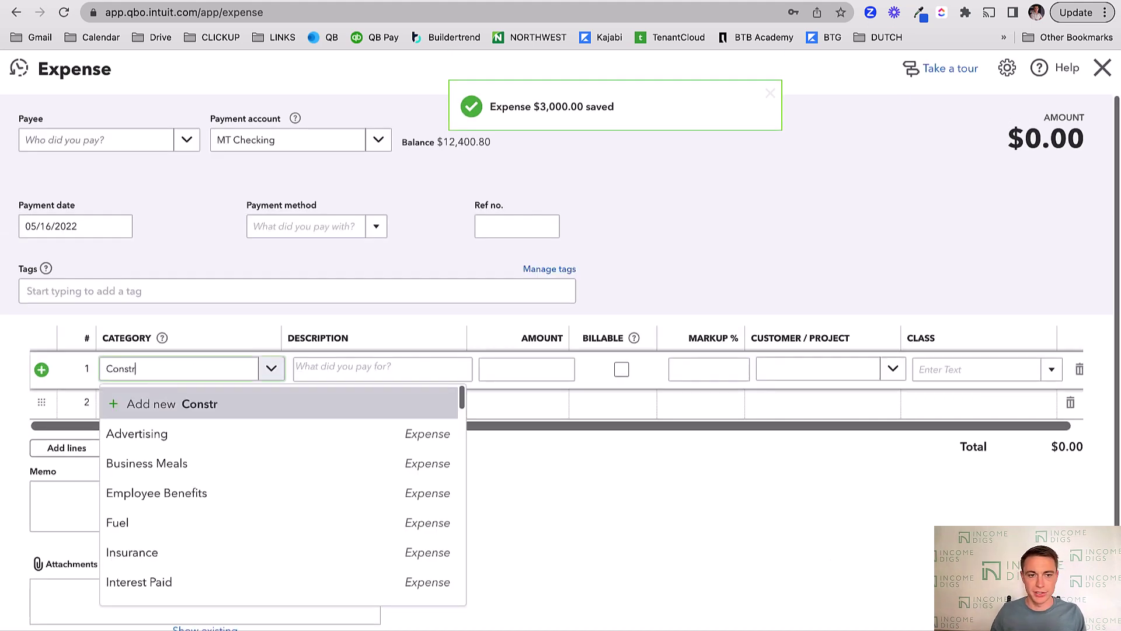
# Fill line 1: Construction Materials, 'Boxes and Misc Rough Electric', 1,250, project and class 277 Depew
pyautogui.click(175, 465)
pyautogui.click(380, 370)
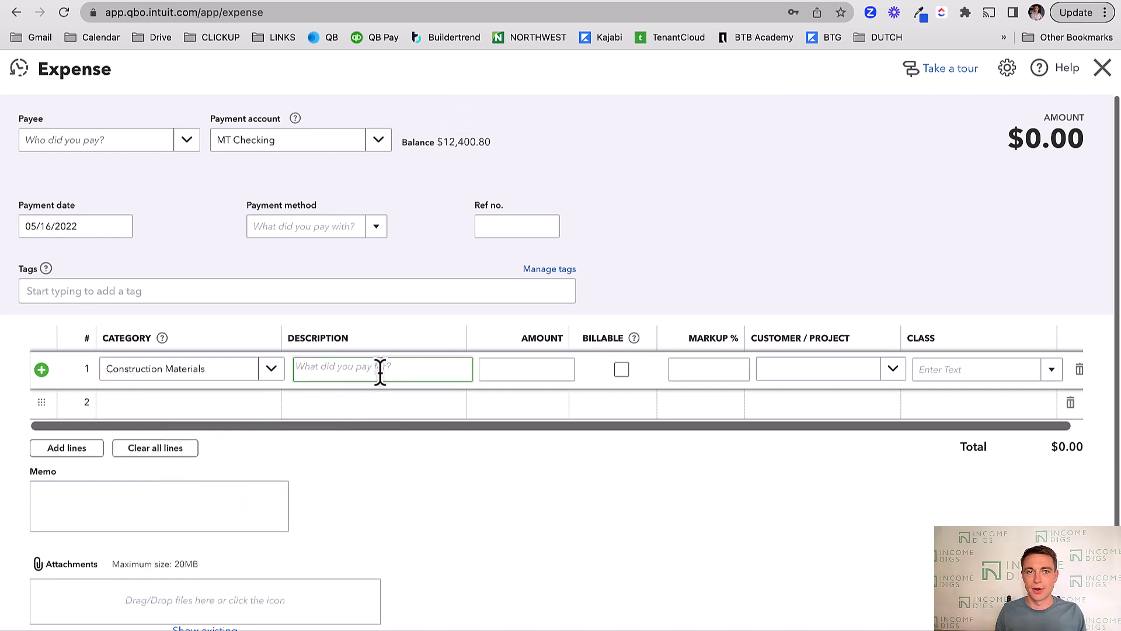
pyautogui.write('Boxes and Misc Rough El')
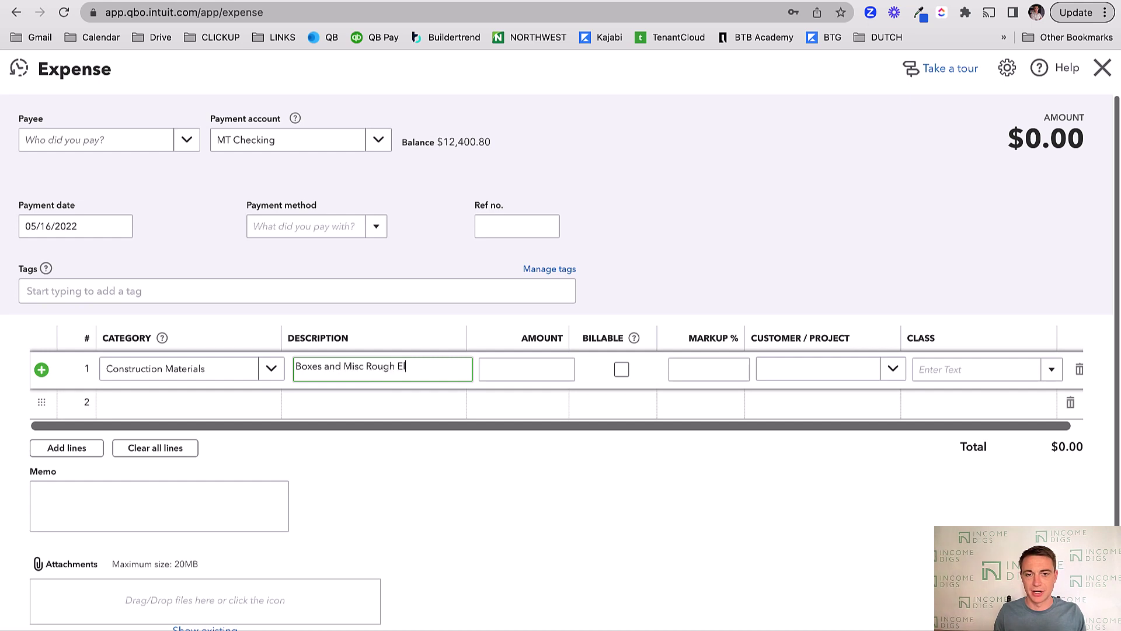
pyautogui.write('ectric')
pyautogui.press('Tab')
pyautogui.write('1,25')
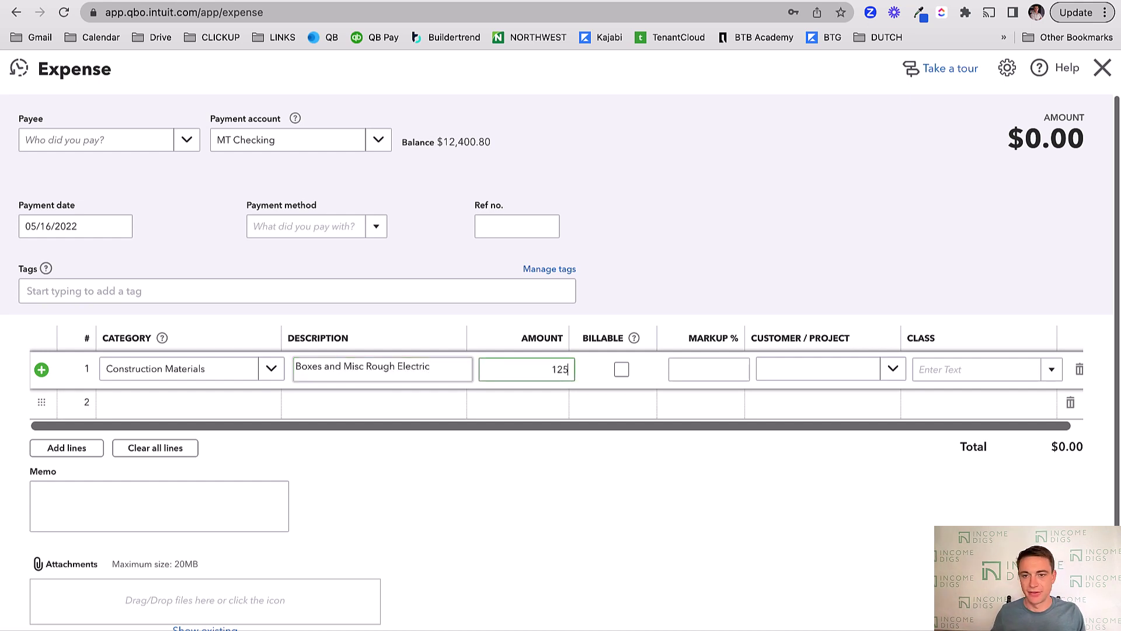
pyautogui.write('0')
pyautogui.press('Tab')
pyautogui.press('Tab')
pyautogui.write('377')
pyautogui.press('super+a')
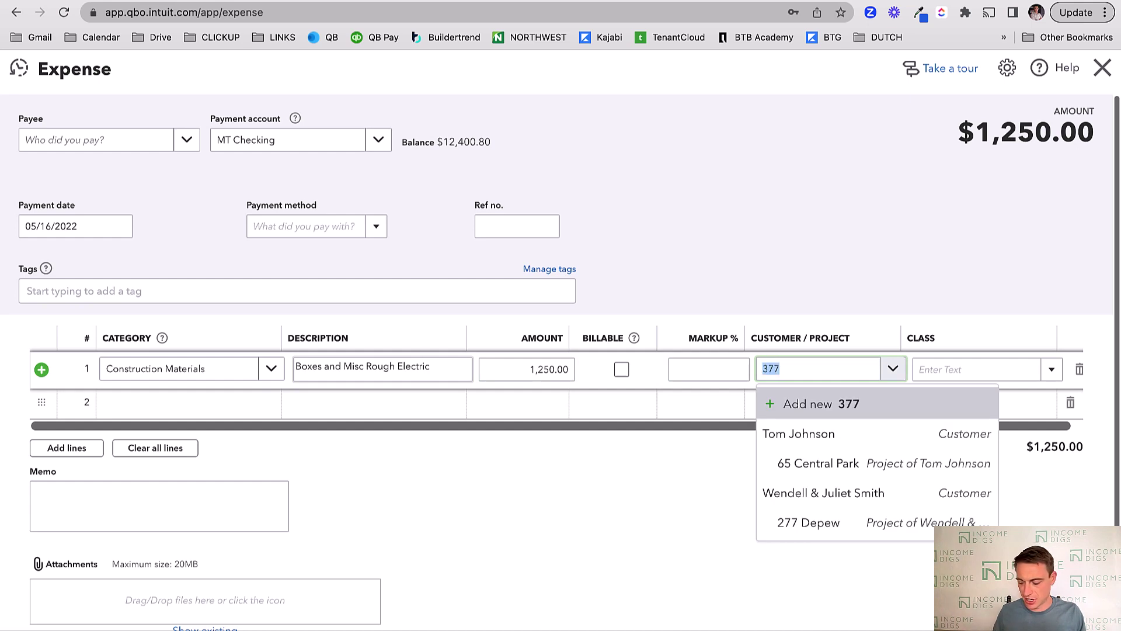
pyautogui.write('277')
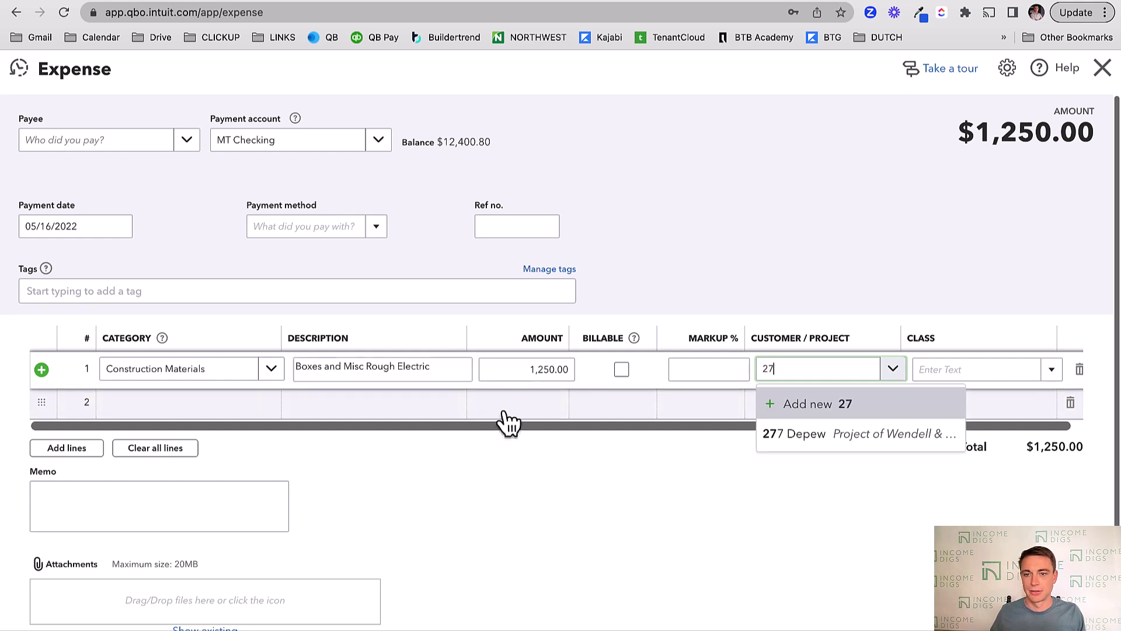
pyautogui.click(800, 446)
pyautogui.click(939, 380)
pyautogui.write('277 Depew')
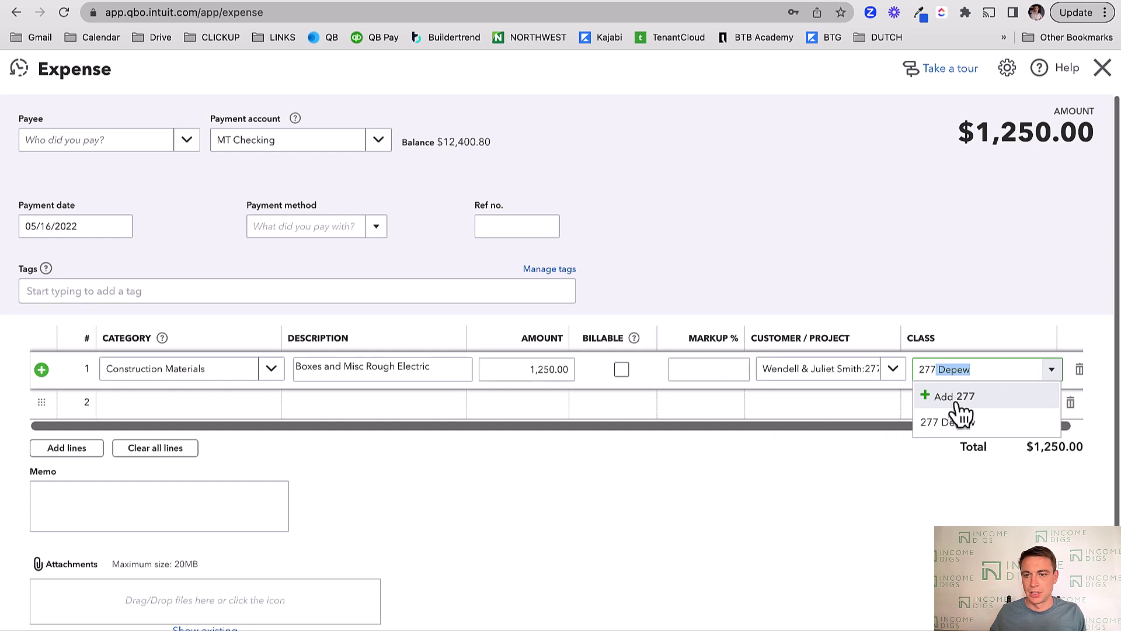
pyautogui.click(956, 416)
pyautogui.click(801, 520)
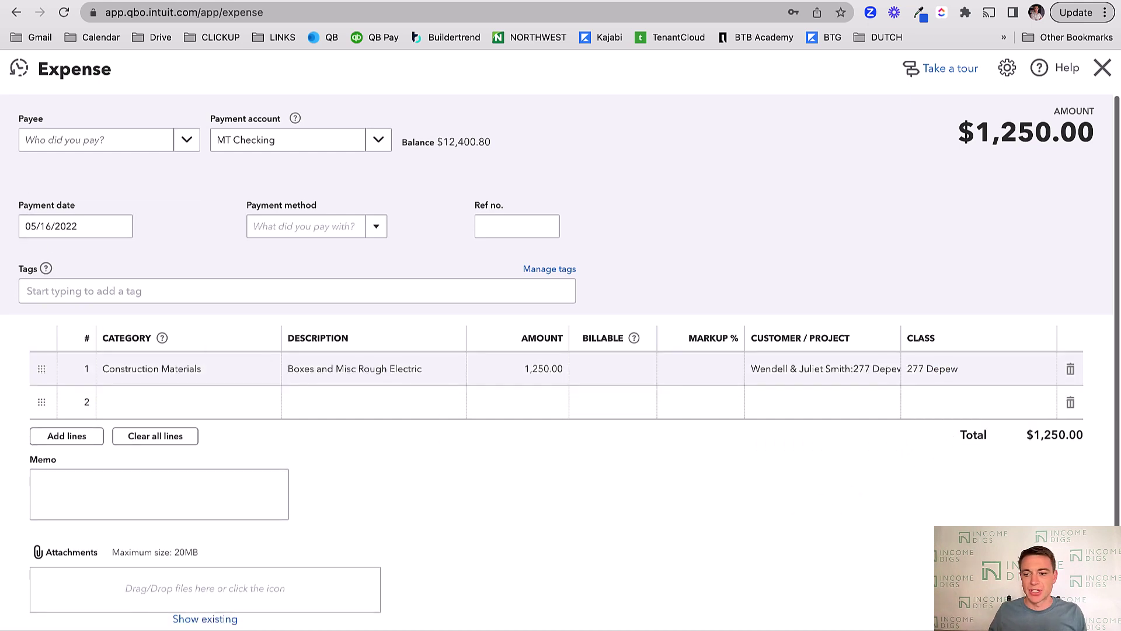
# Save and close the $1,250 expense, then drill into Construction Materials 5,750.00 on the Profit and Loss
pyautogui.hotkey('ctrl', 'alt', 'd')
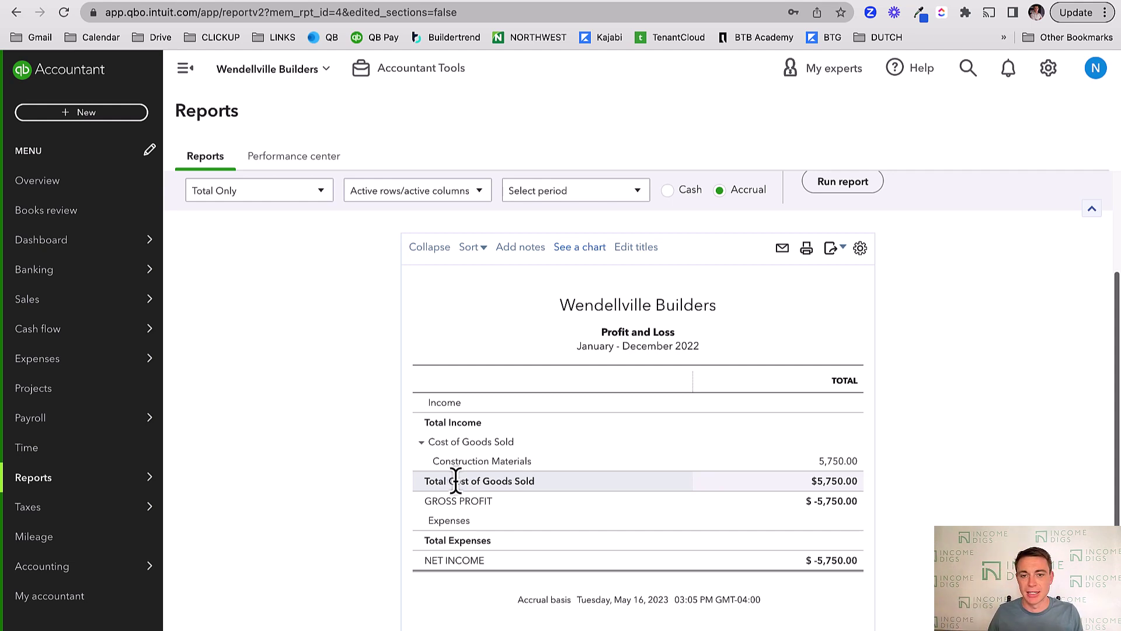
pyautogui.click(835, 463)
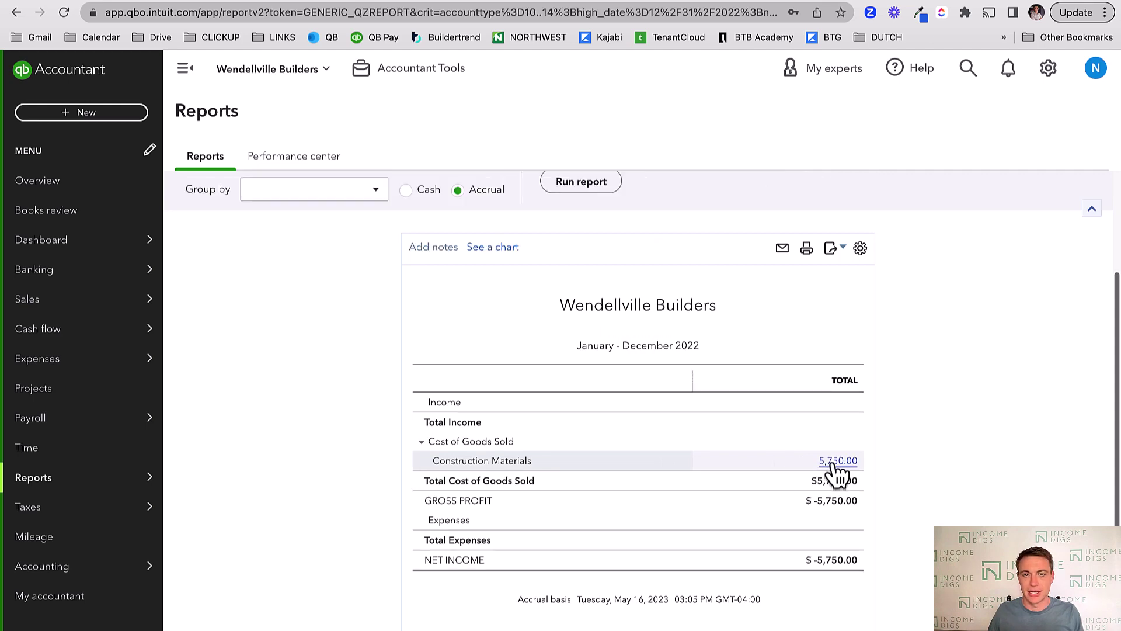
# Widen the transaction report, then open a new Expense form dated 05/16/2022 from MT Checking
pyautogui.click(183, 70)
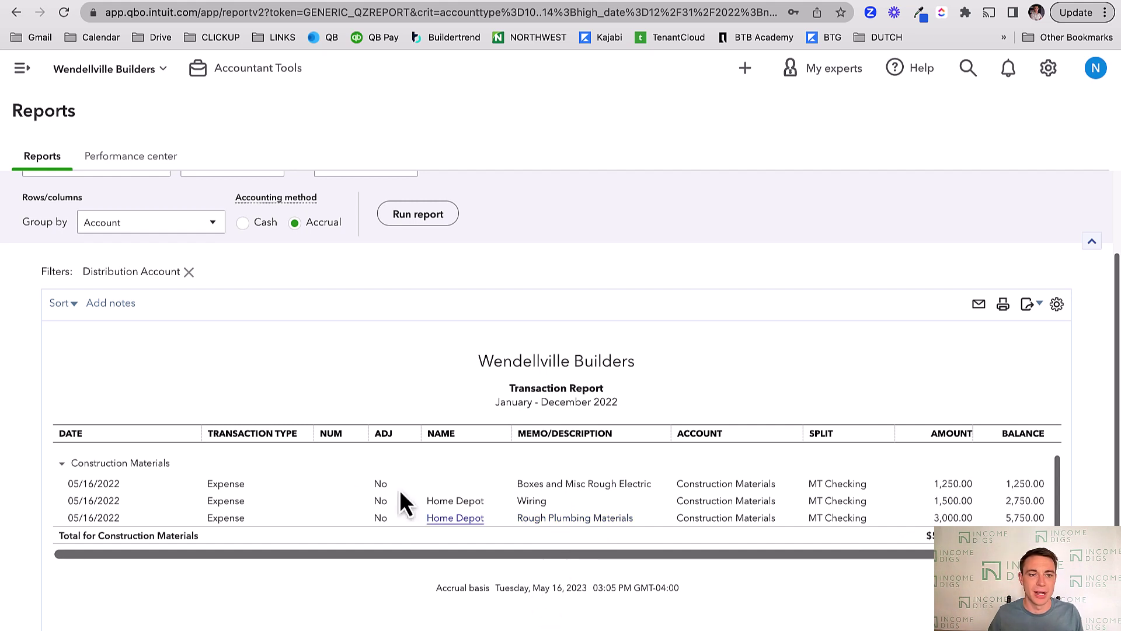
pyautogui.scroll(1, 231, 499)
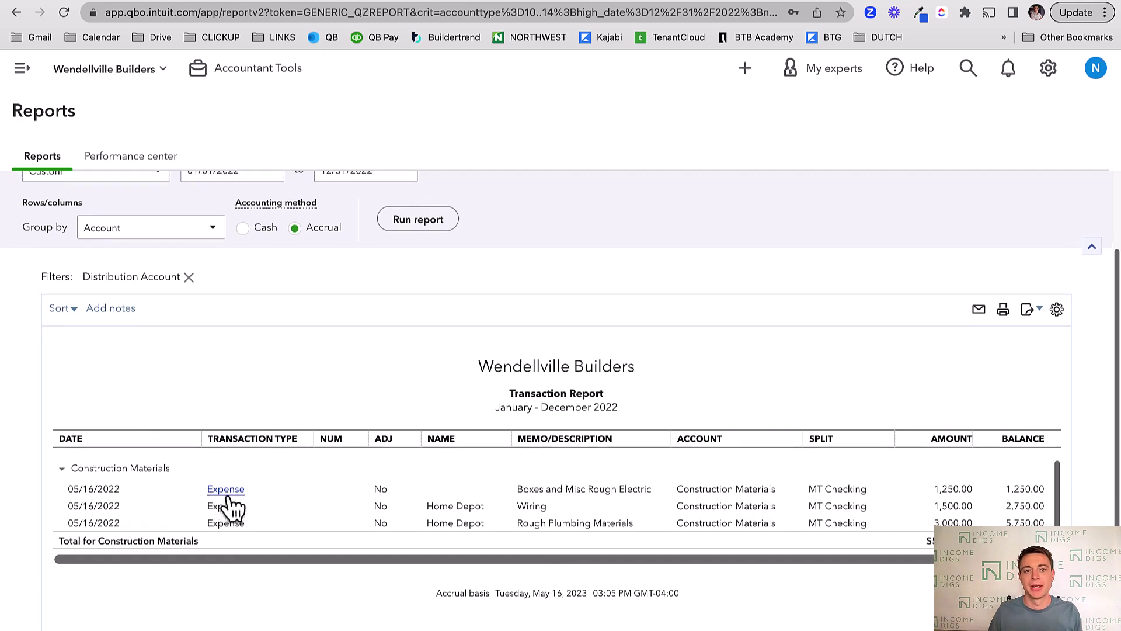
pyautogui.scroll(3, 232, 496)
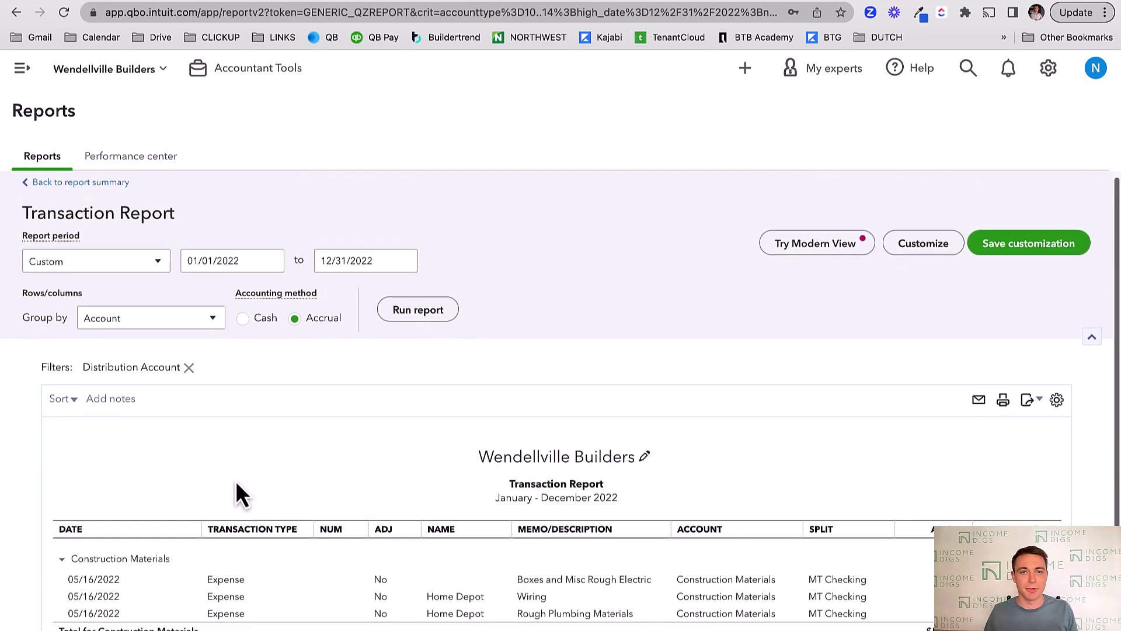
pyautogui.click(23, 70)
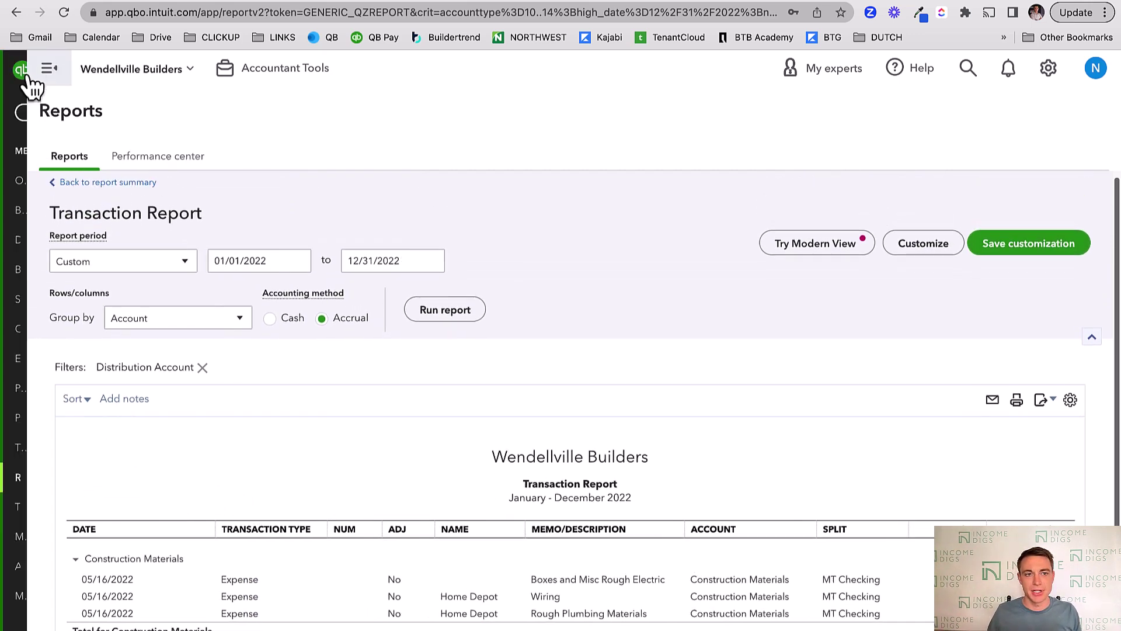
pyautogui.click(93, 114)
pyautogui.click(247, 206)
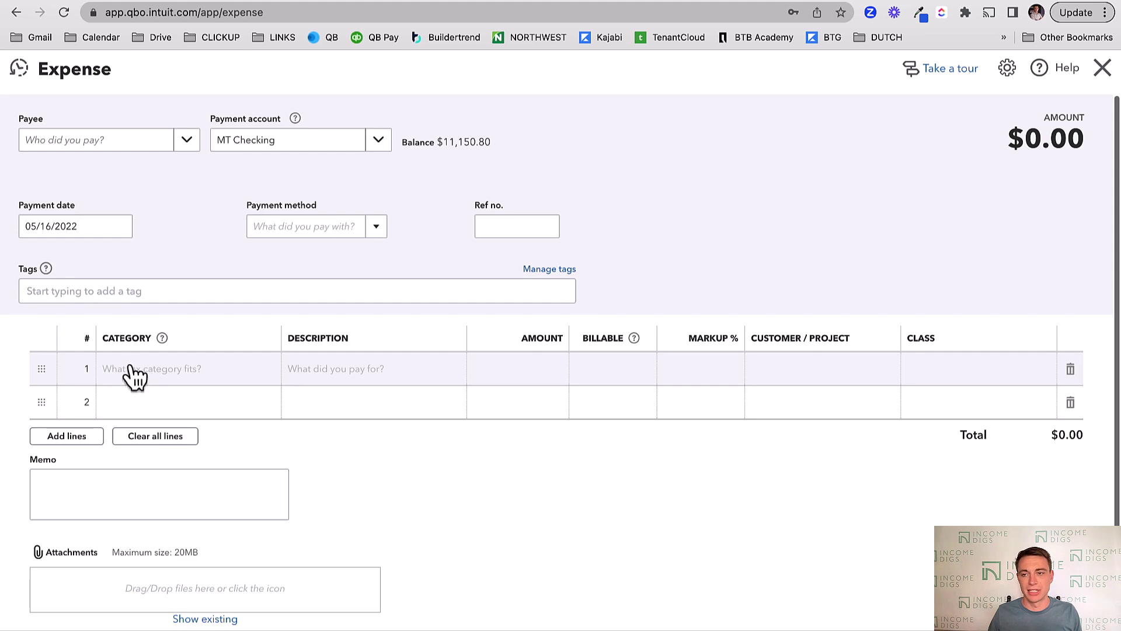
# Discard the expense and switch on Show Items table under Expenses > Bills and expenses settings
pyautogui.click(1102, 68)
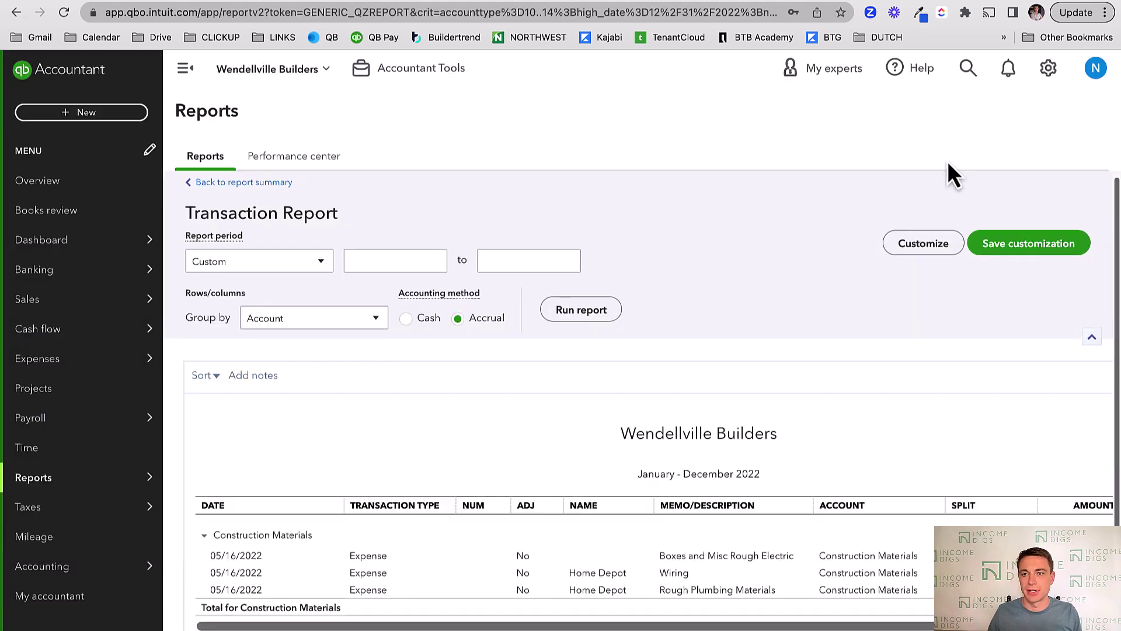
pyautogui.click(1058, 77)
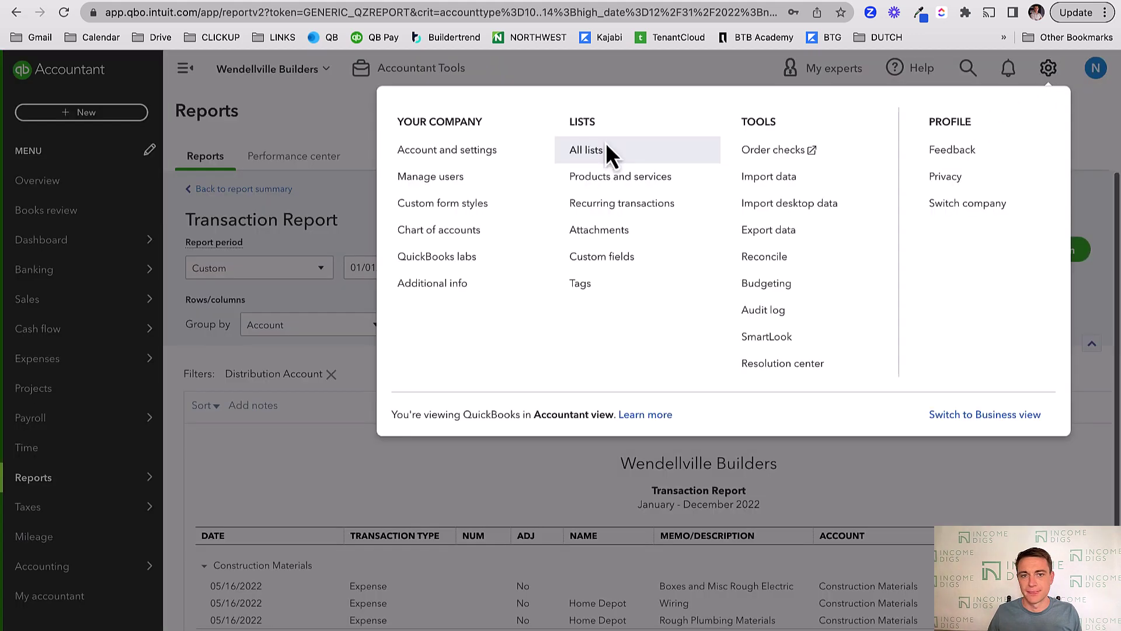
pyautogui.click(476, 156)
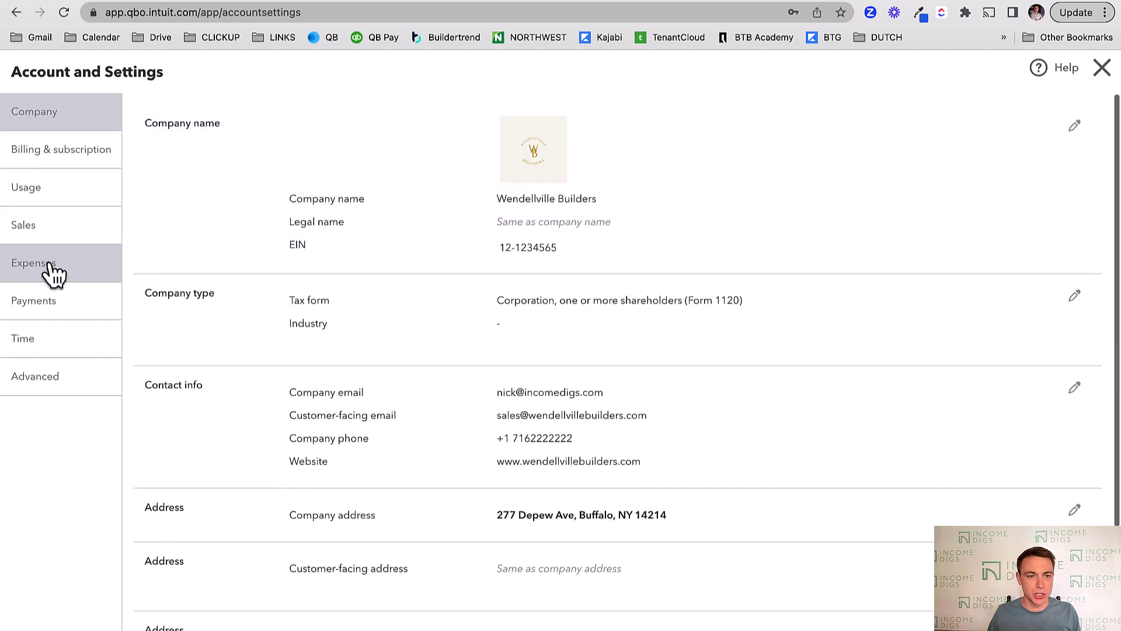
pyautogui.click(54, 273)
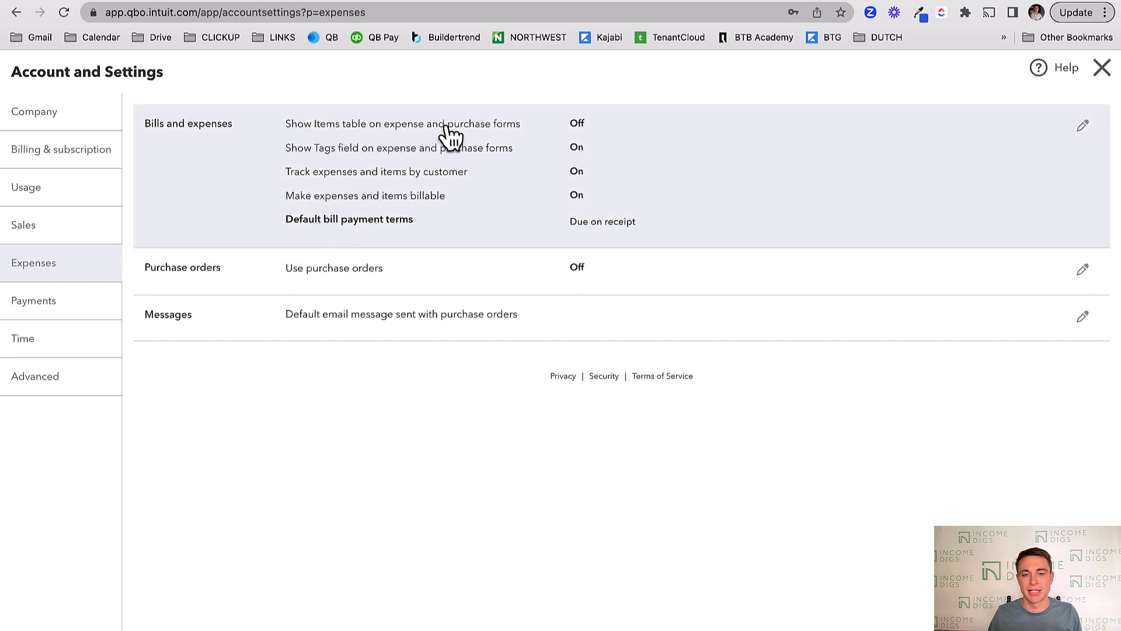
pyautogui.click(587, 126)
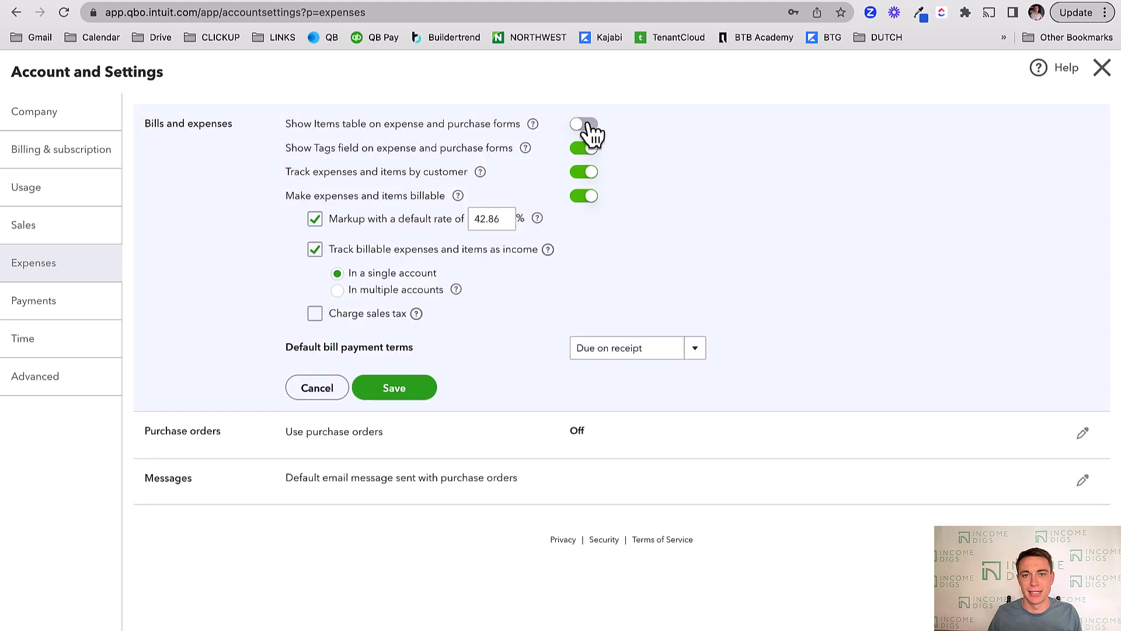
pyautogui.click(587, 125)
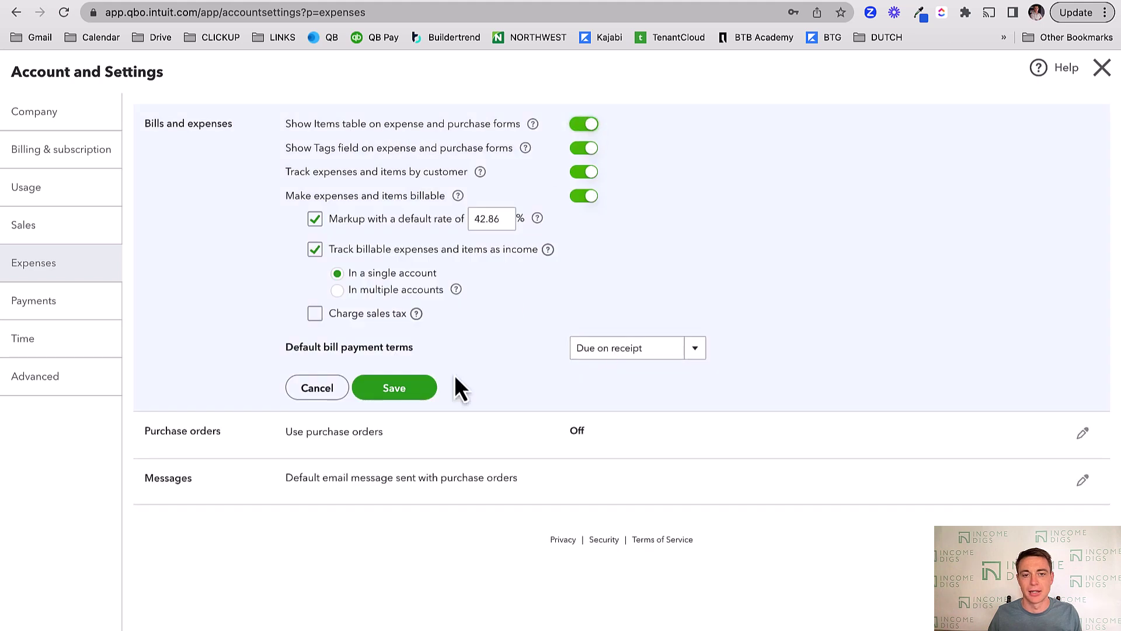
pyautogui.click(395, 389)
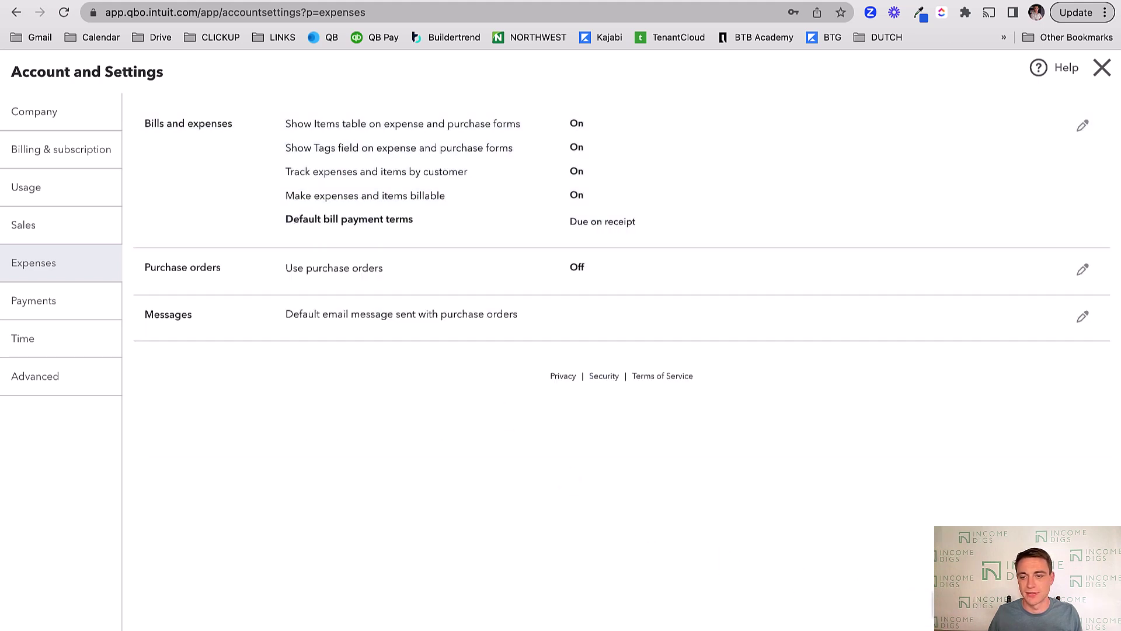
pyautogui.press('Escape')
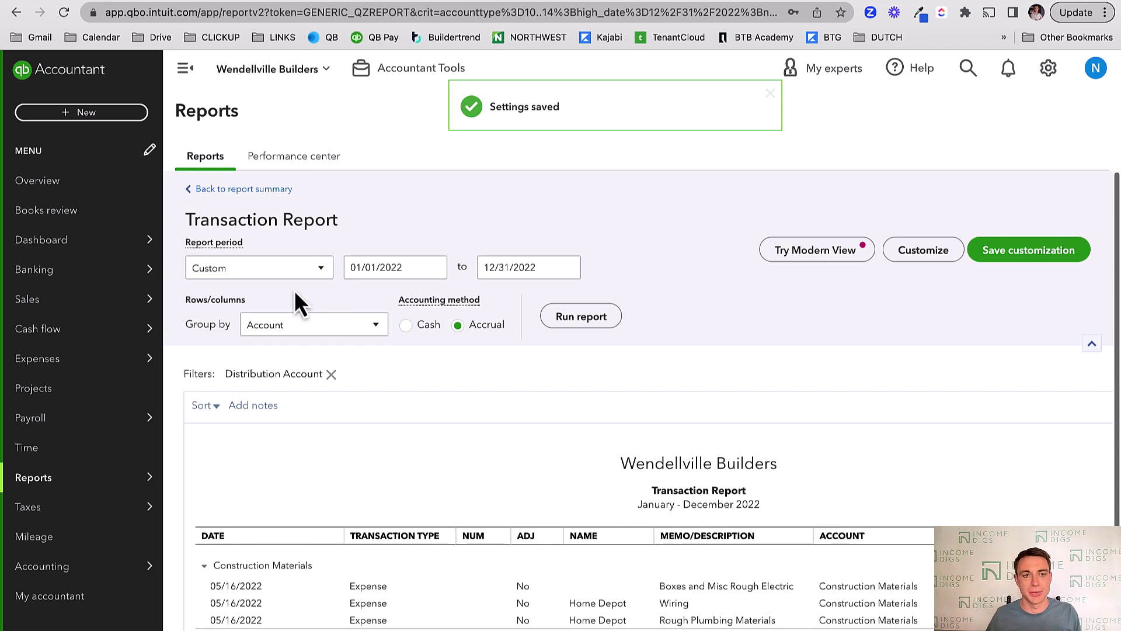
pyautogui.click(126, 115)
pyautogui.click(240, 199)
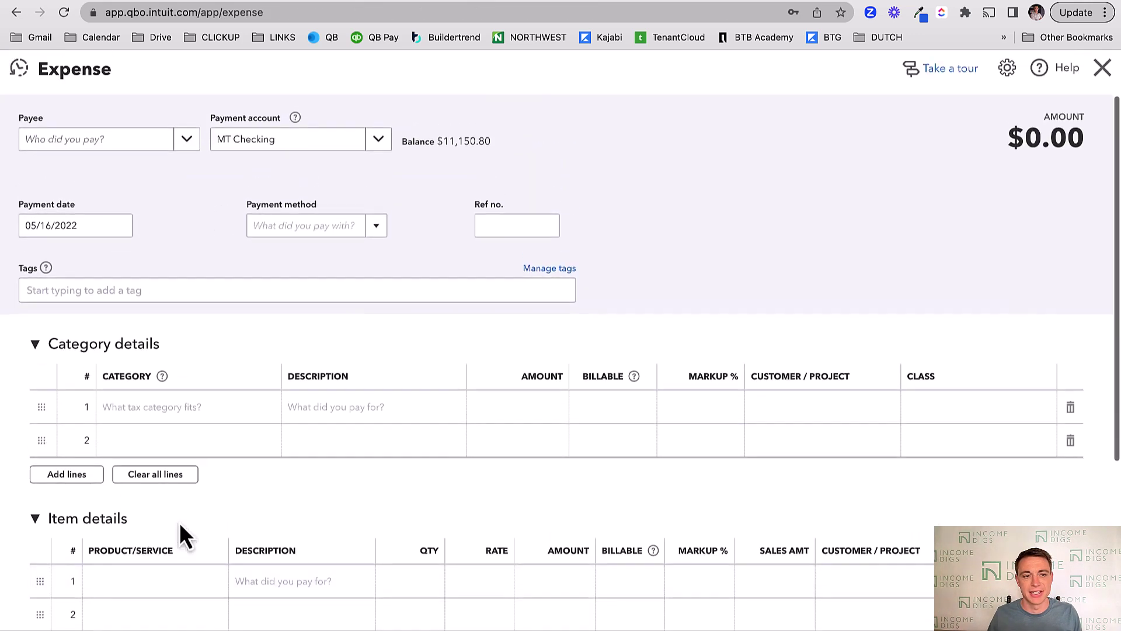
pyautogui.scroll(-2, 180, 522)
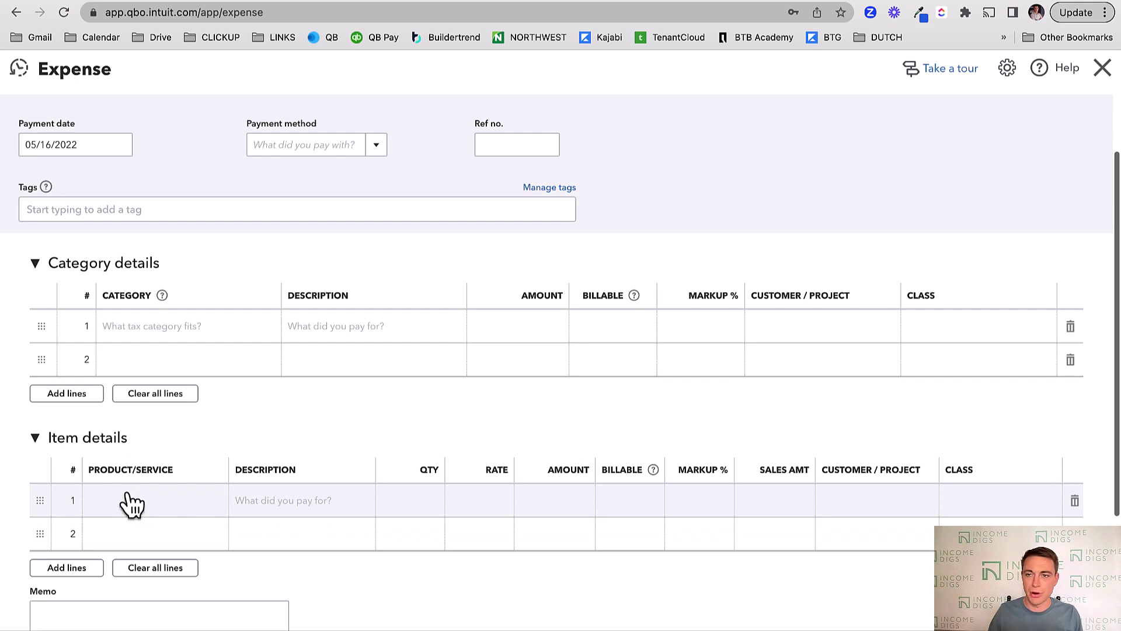
pyautogui.click(1102, 73)
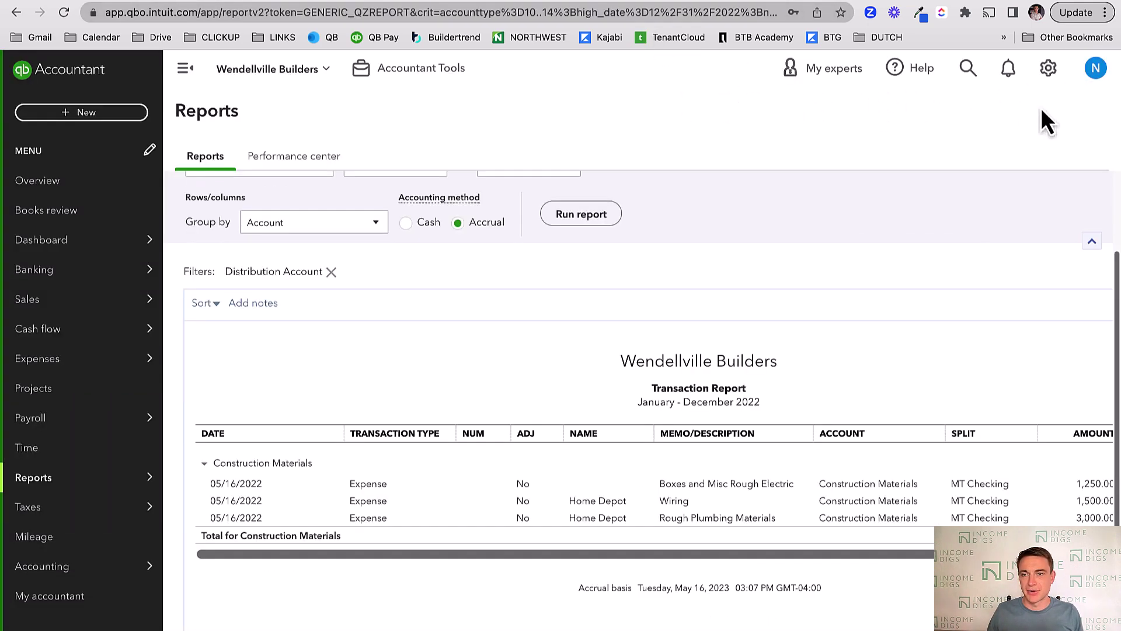
# Open the Products and Services list under Sales with the navigation sidebar collapsed
pyautogui.click(1048, 68)
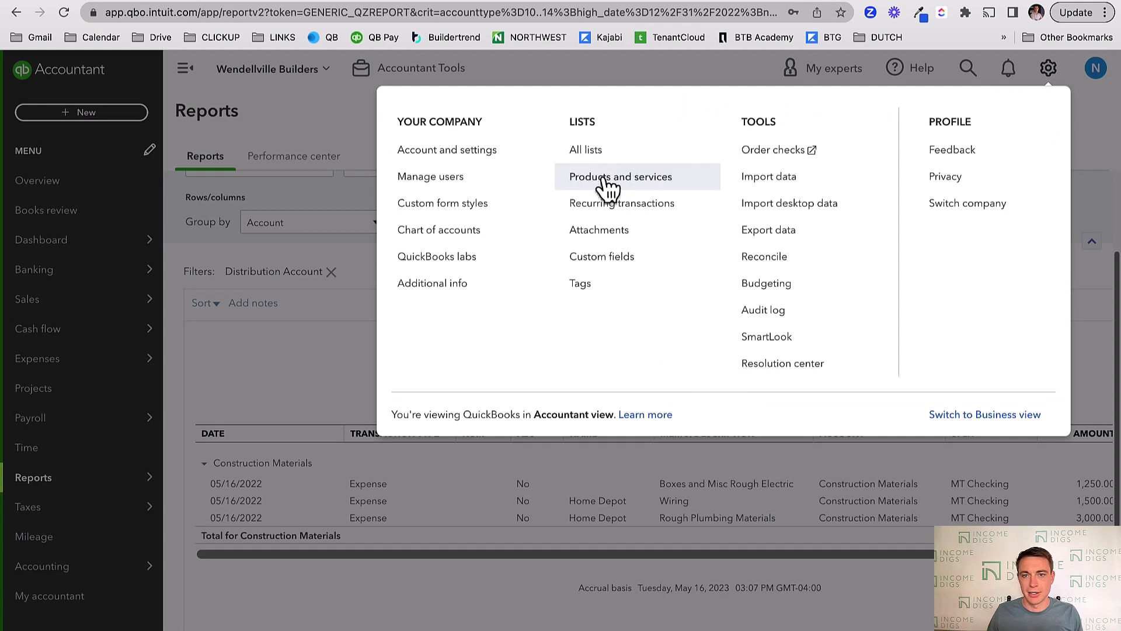
pyautogui.click(258, 391)
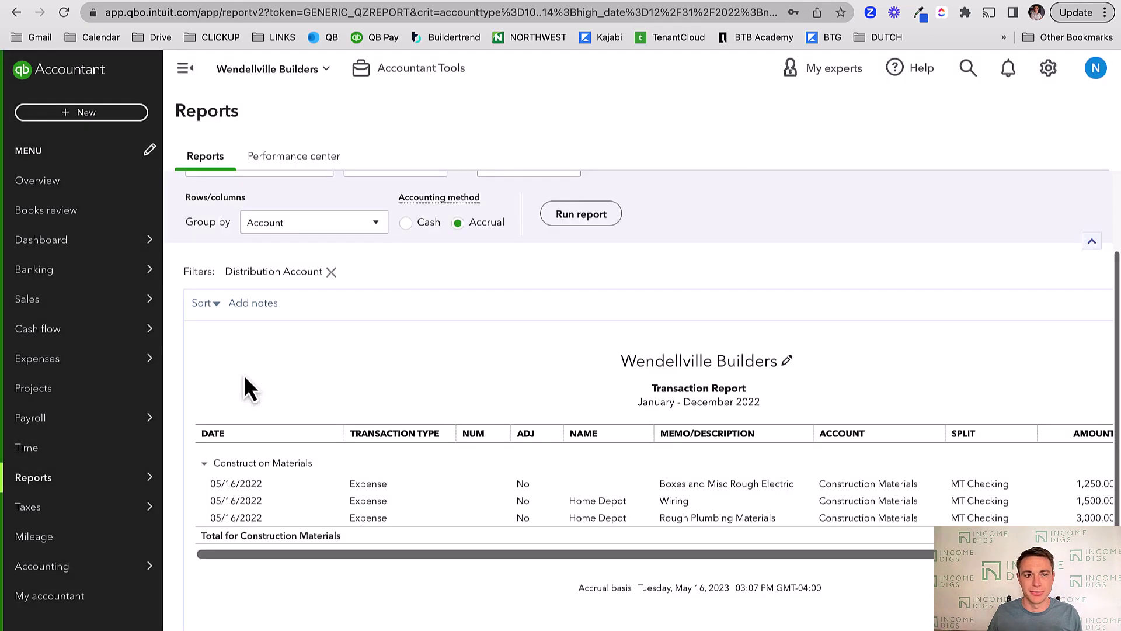
pyautogui.moveTo(93, 317)
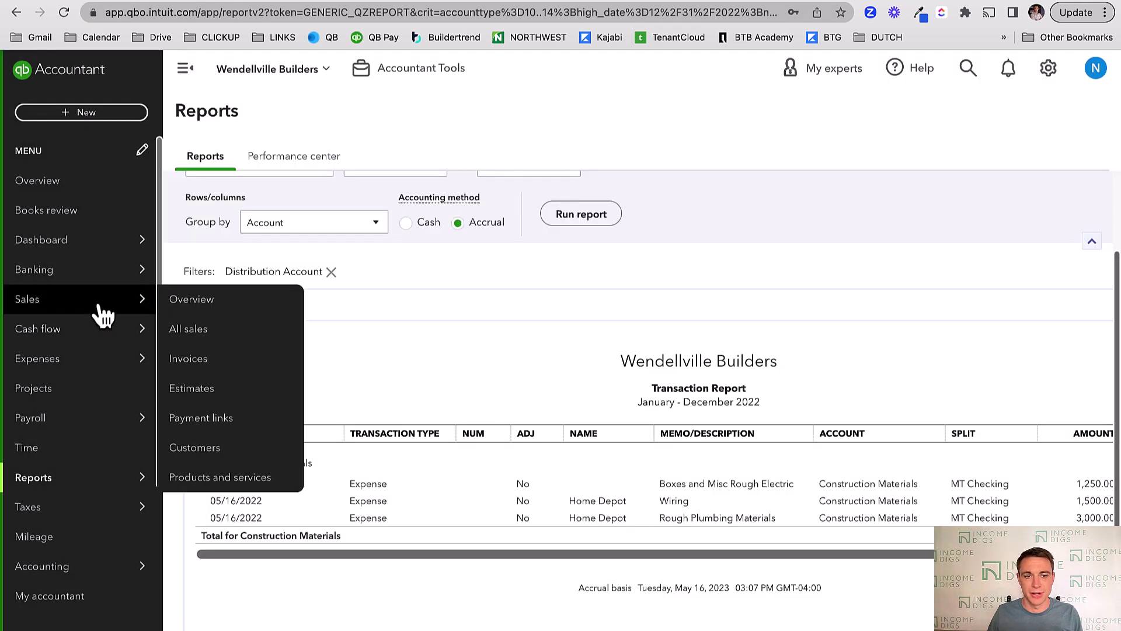
pyautogui.moveTo(130, 304)
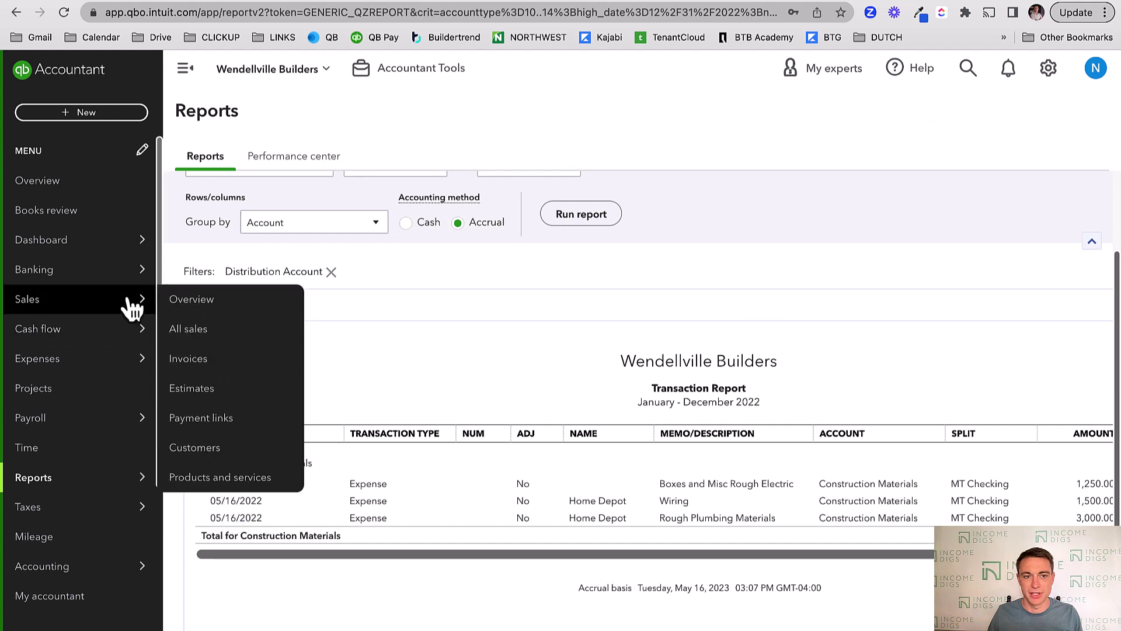
pyautogui.click(242, 479)
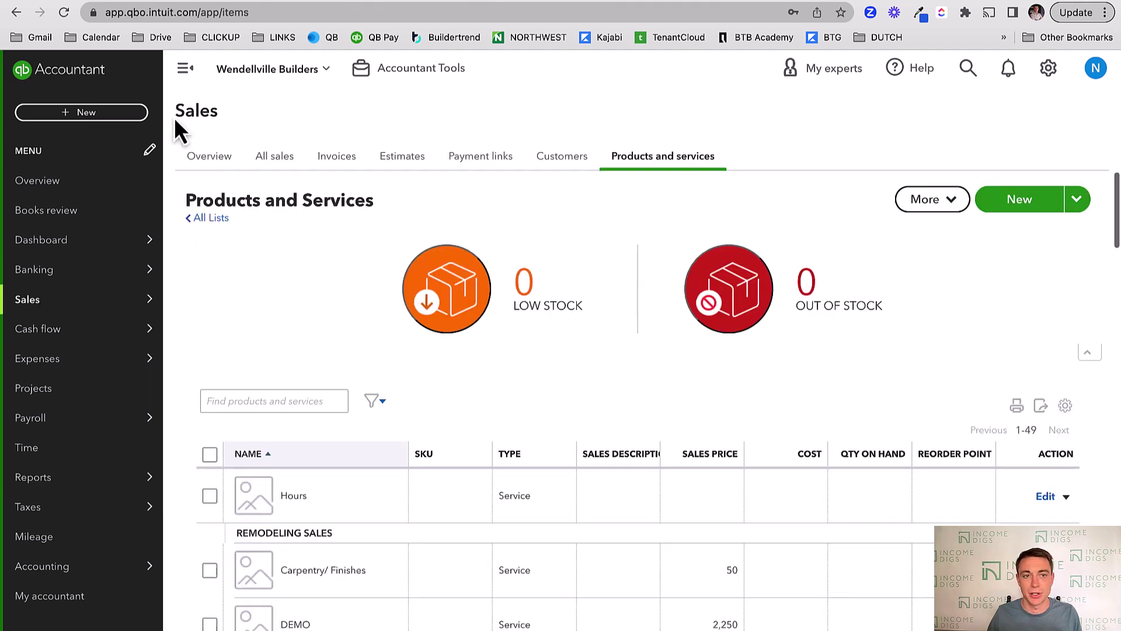
pyautogui.click(185, 70)
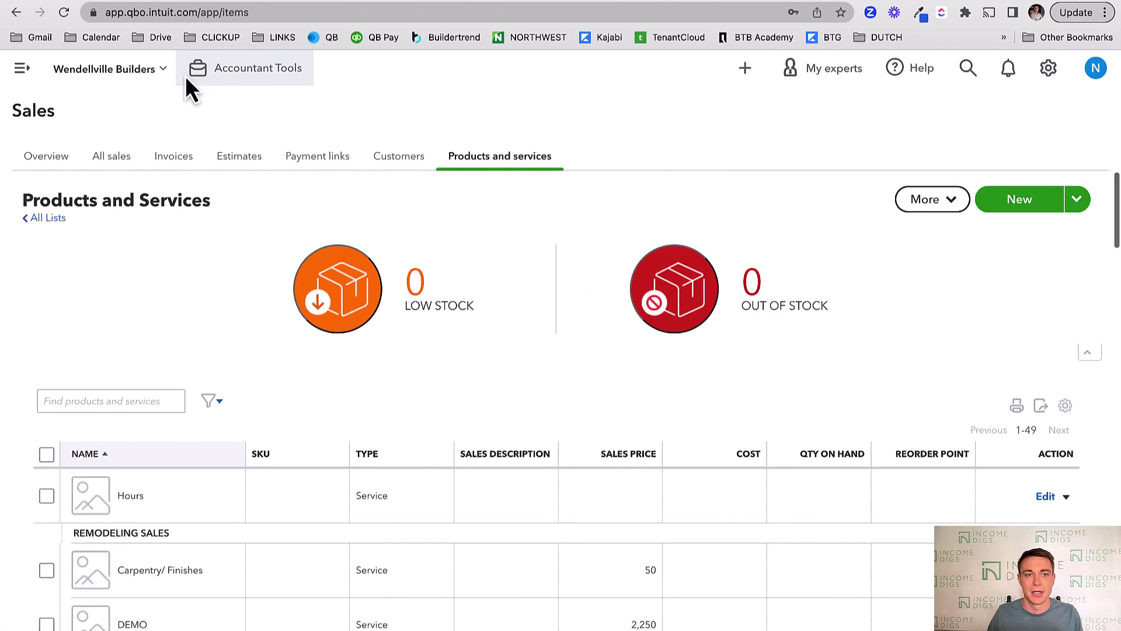
pyautogui.scroll(-5, 195, 455)
pyautogui.scroll(-6, 193, 448)
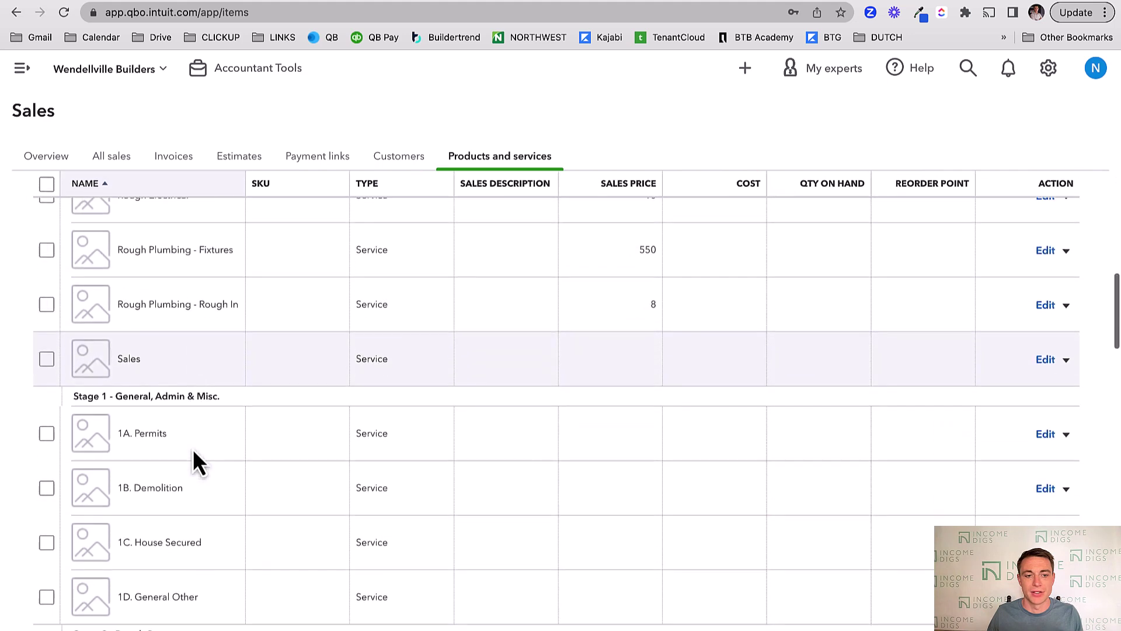
pyautogui.scroll(10, 194, 449)
# Filter the list to categories Stage 1 through Stage 5 (General through Interior)
pyautogui.click(212, 402)
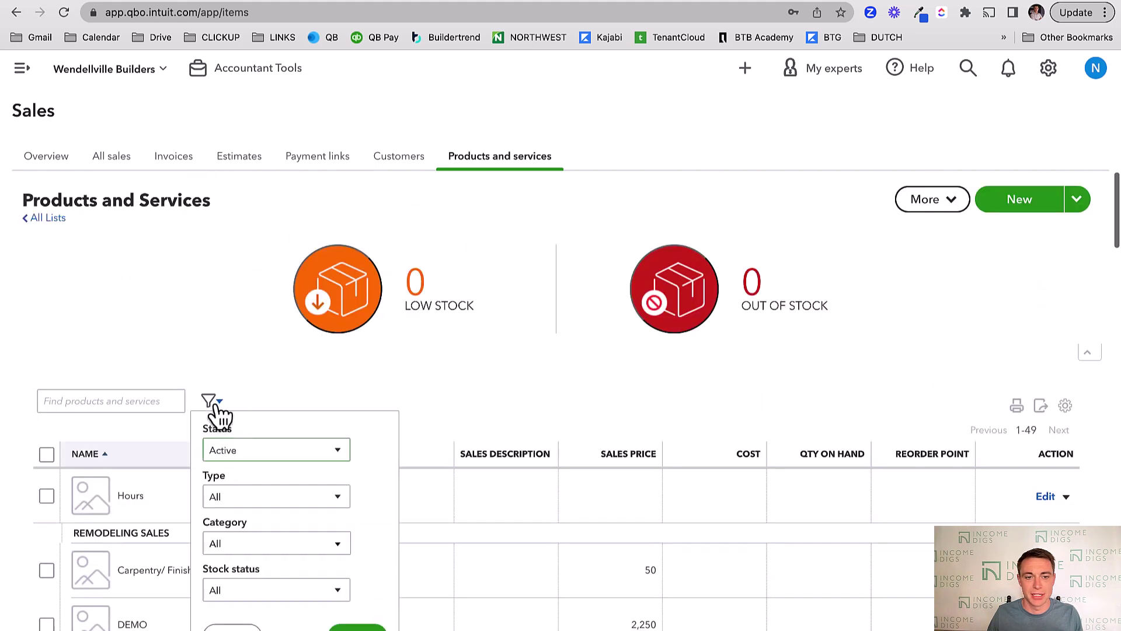
pyautogui.click(232, 544)
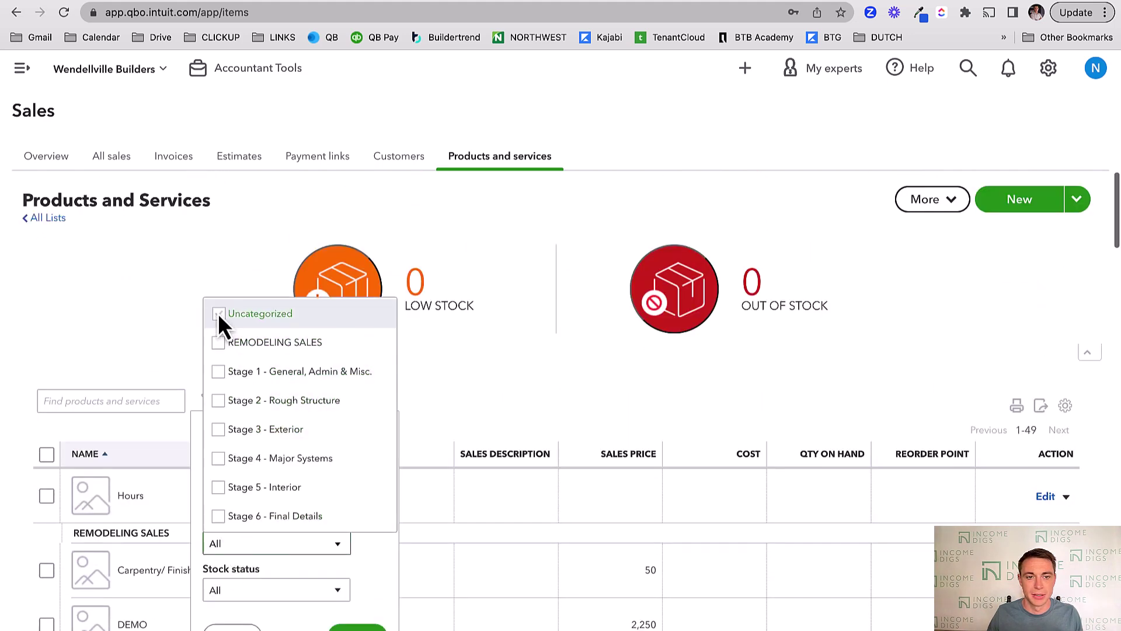
pyautogui.click(219, 372)
pyautogui.click(219, 401)
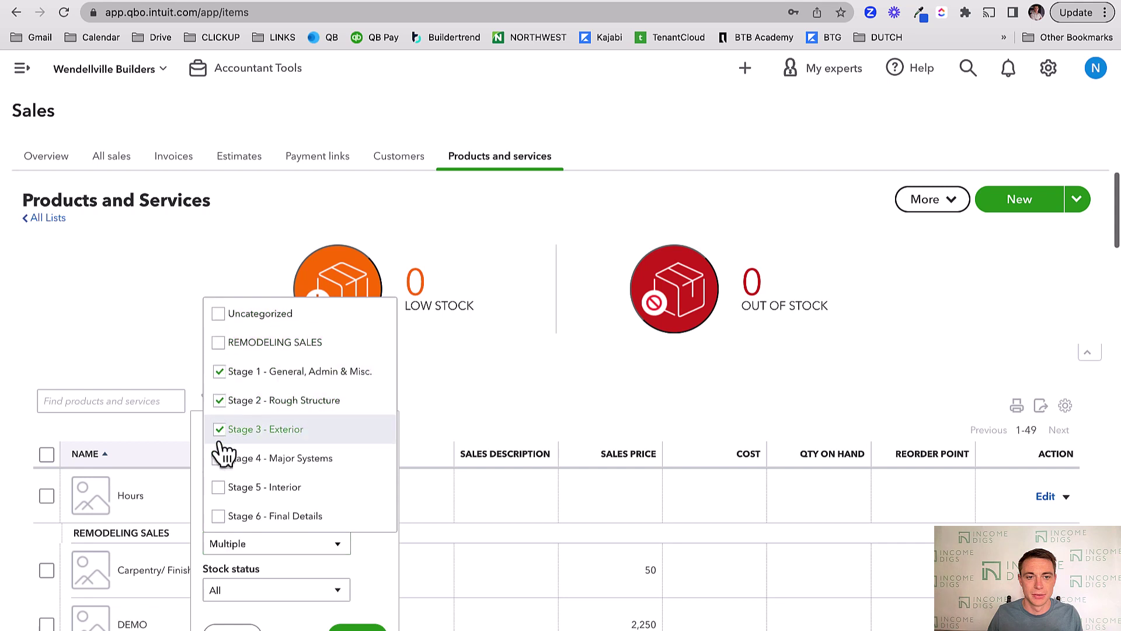
pyautogui.click(219, 429)
pyautogui.click(218, 458)
pyautogui.click(218, 487)
pyautogui.click(357, 627)
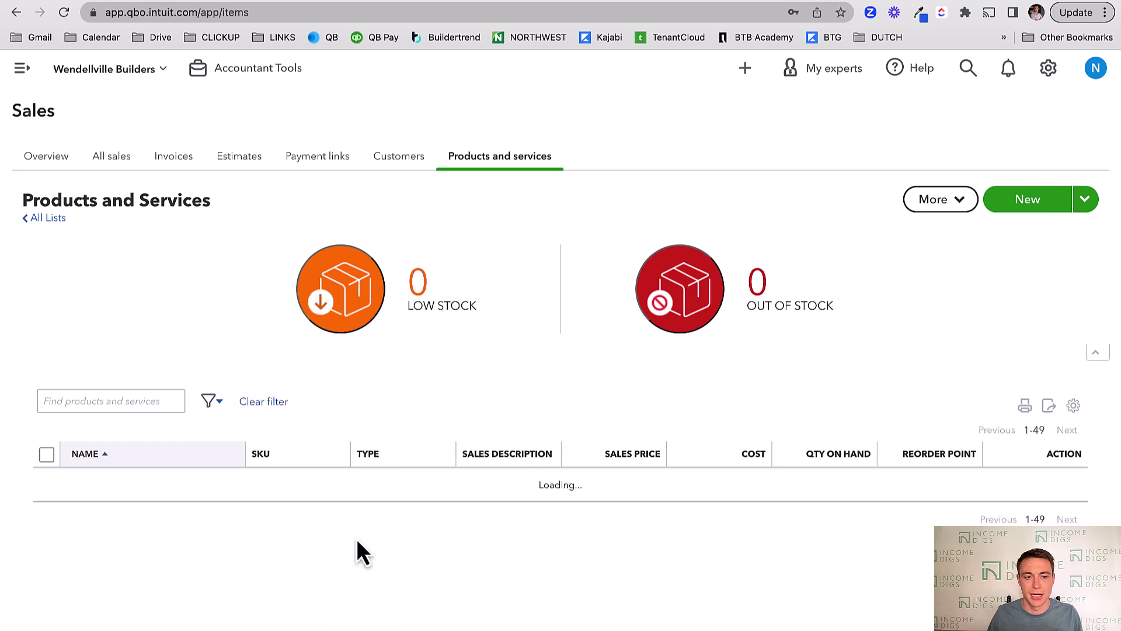
# Review the 39 stage-grouped service items from 1A. Permits down, then return to the top
pyautogui.scroll(-4, 209, 282)
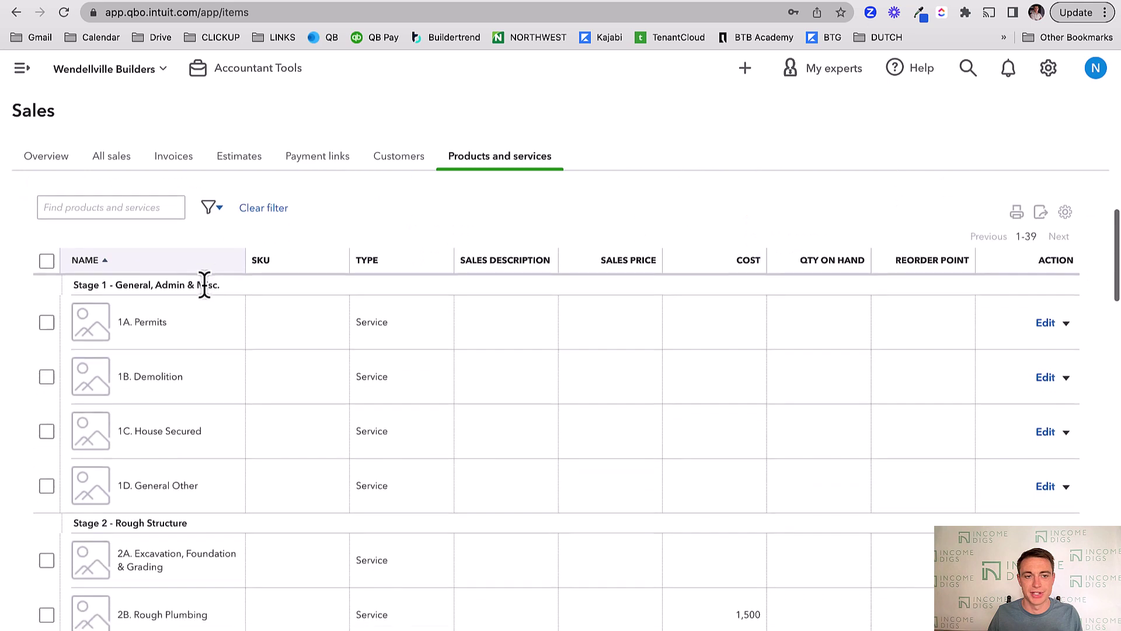
pyautogui.moveTo(219, 281); pyautogui.dragTo(100, 277)
pyautogui.click(184, 279)
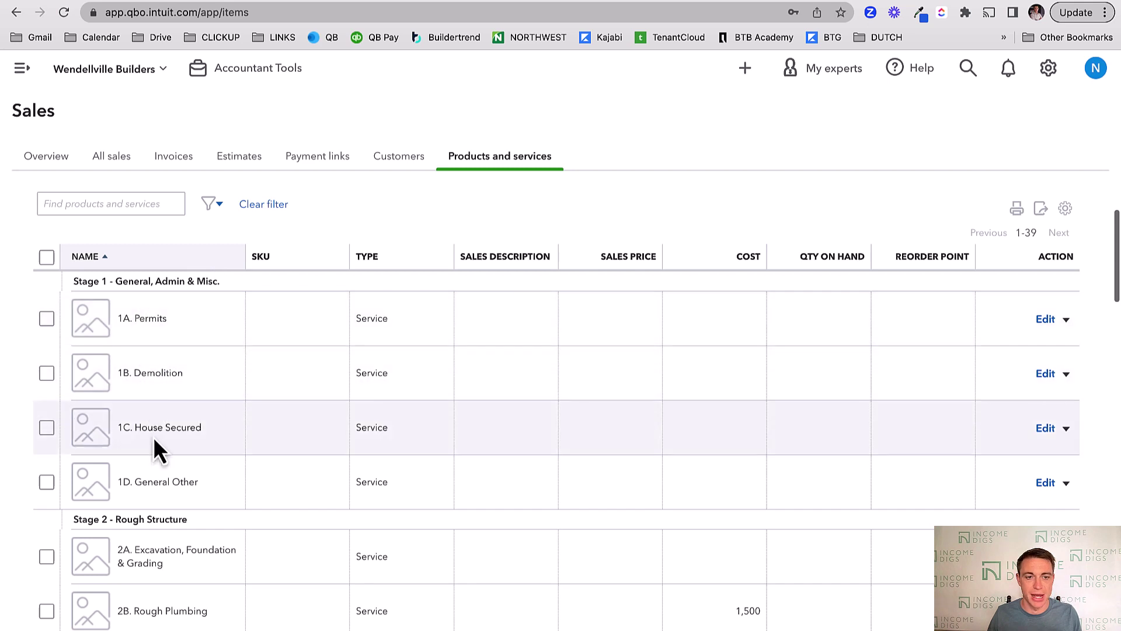
pyautogui.scroll(-4, 150, 485)
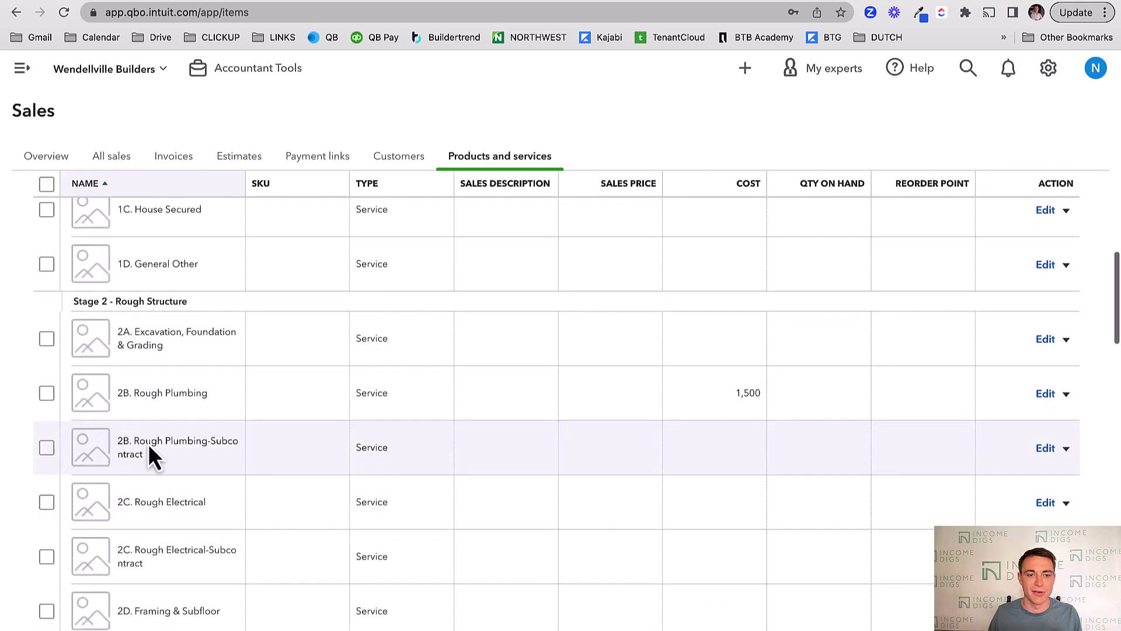
pyautogui.scroll(-2, 156, 418)
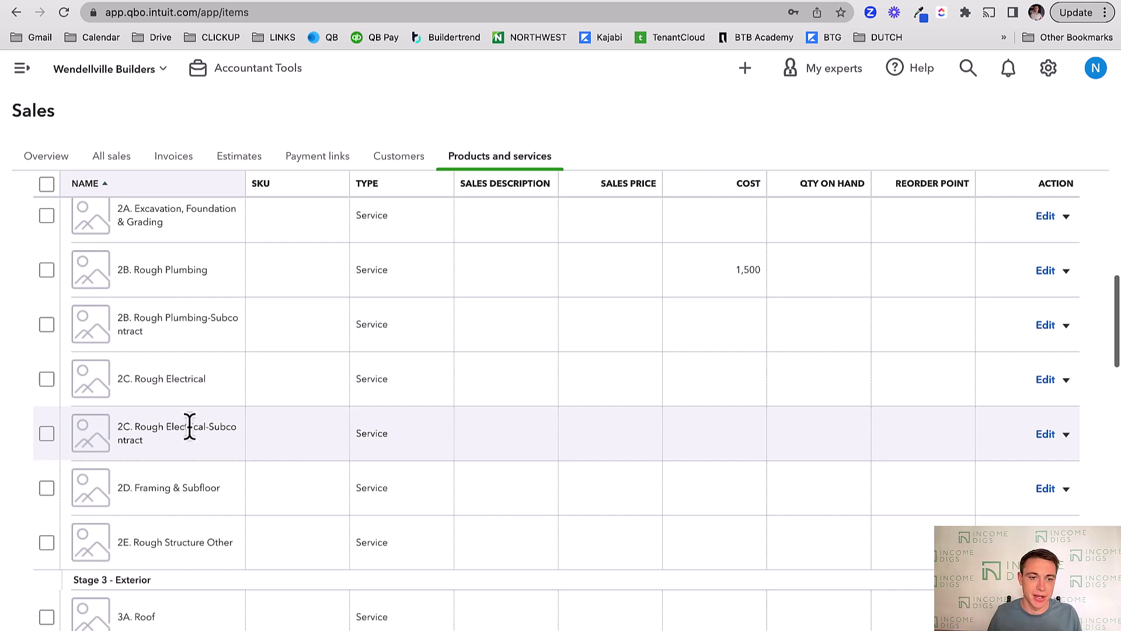
pyautogui.scroll(-5, 187, 428)
pyautogui.scroll(-4, 197, 439)
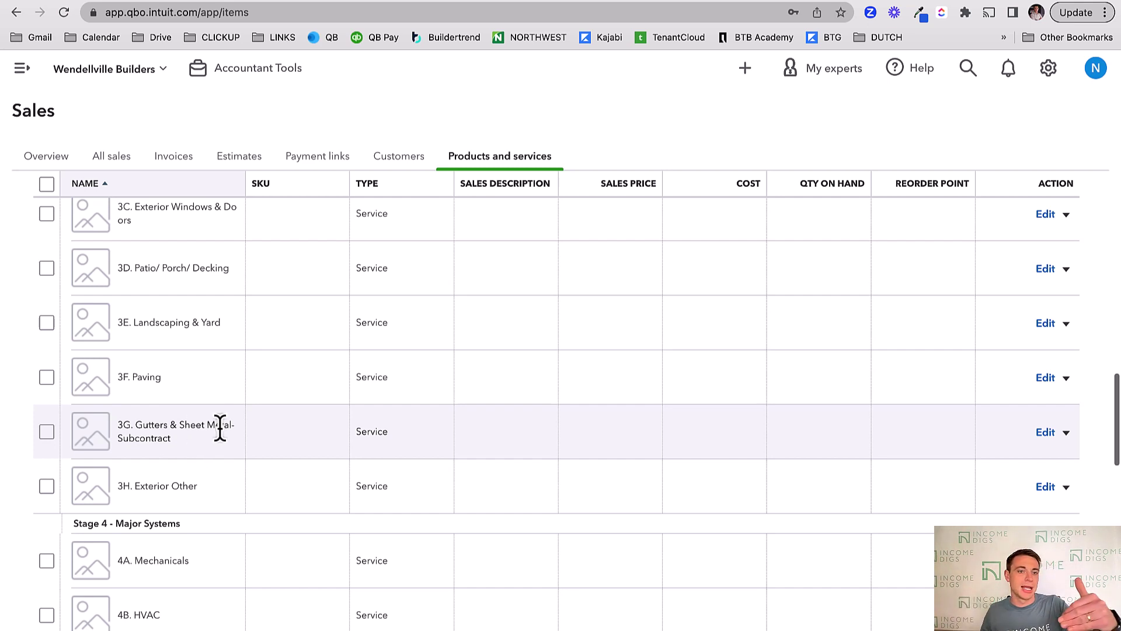
pyautogui.scroll(4, 222, 429)
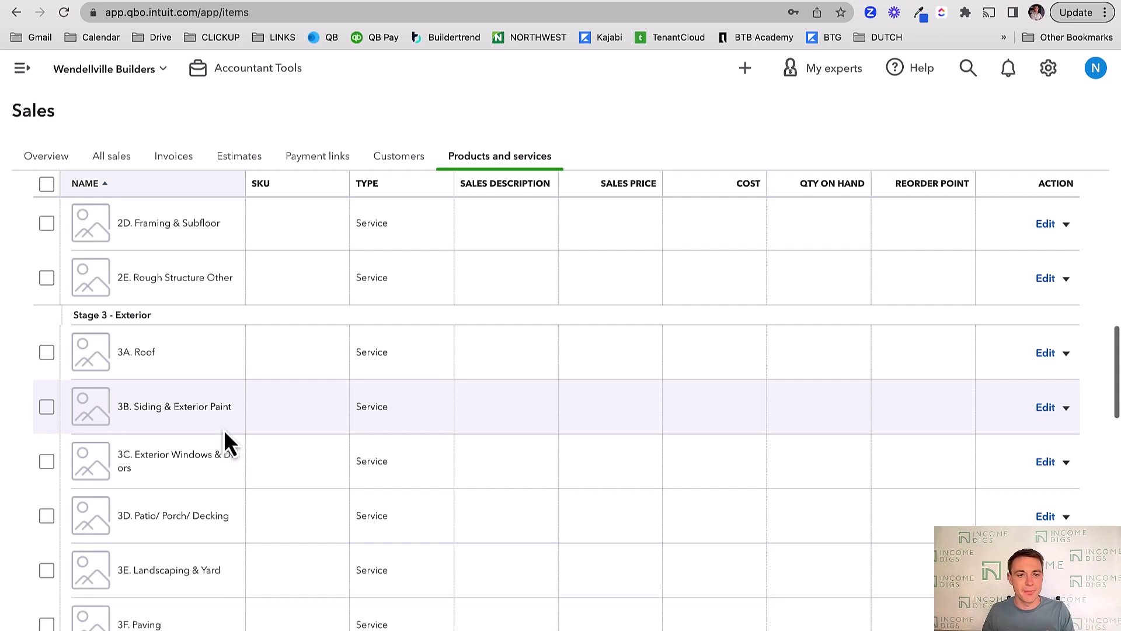
pyautogui.scroll(-5, 230, 429)
pyautogui.scroll(-4, 233, 432)
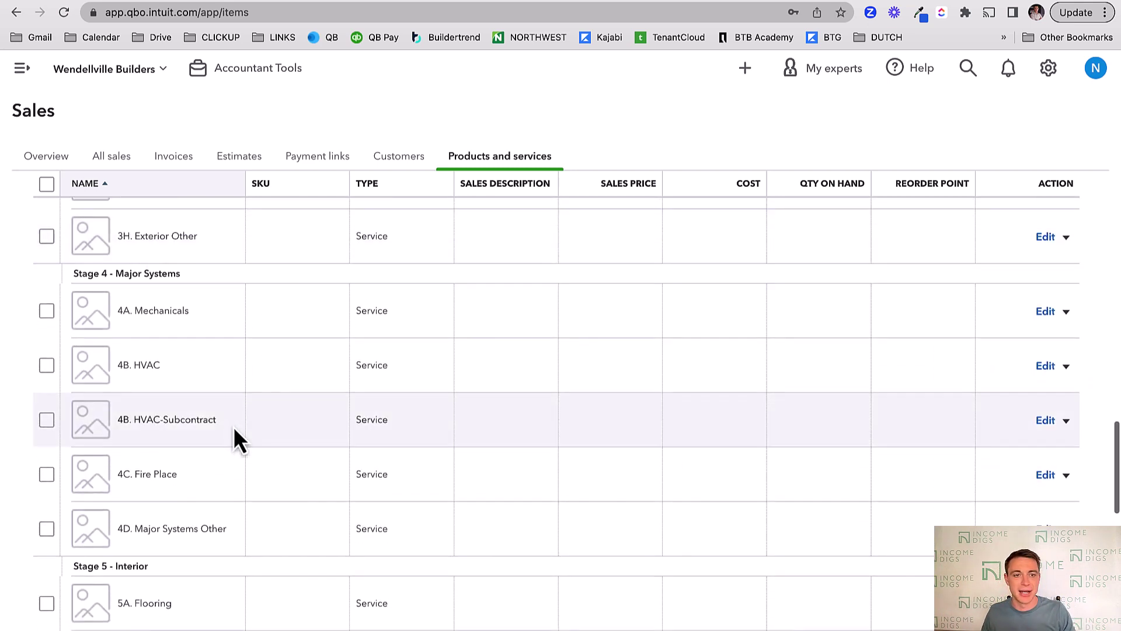
pyautogui.scroll(-3, 233, 426)
pyautogui.scroll(-6, 233, 430)
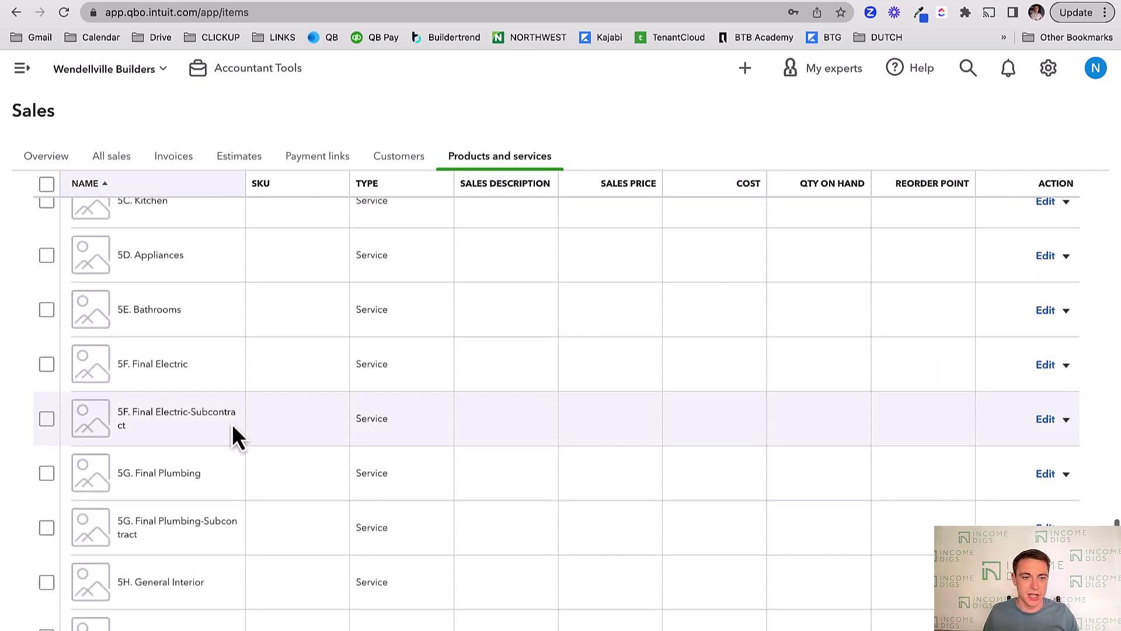
pyautogui.scroll(-5, 232, 429)
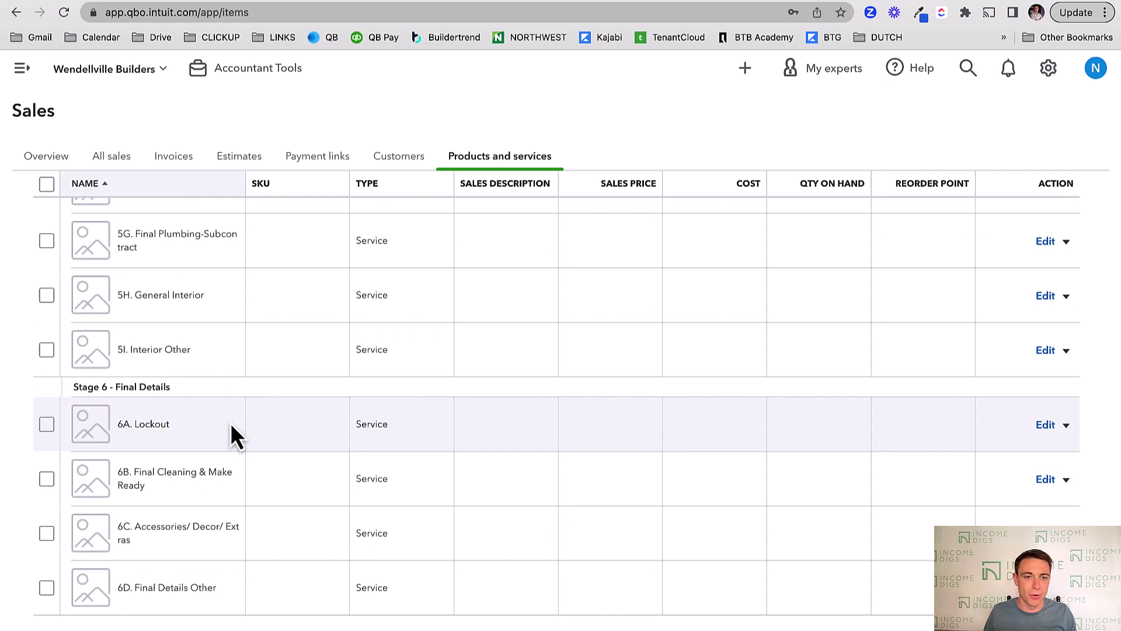
pyautogui.scroll(9, 232, 426)
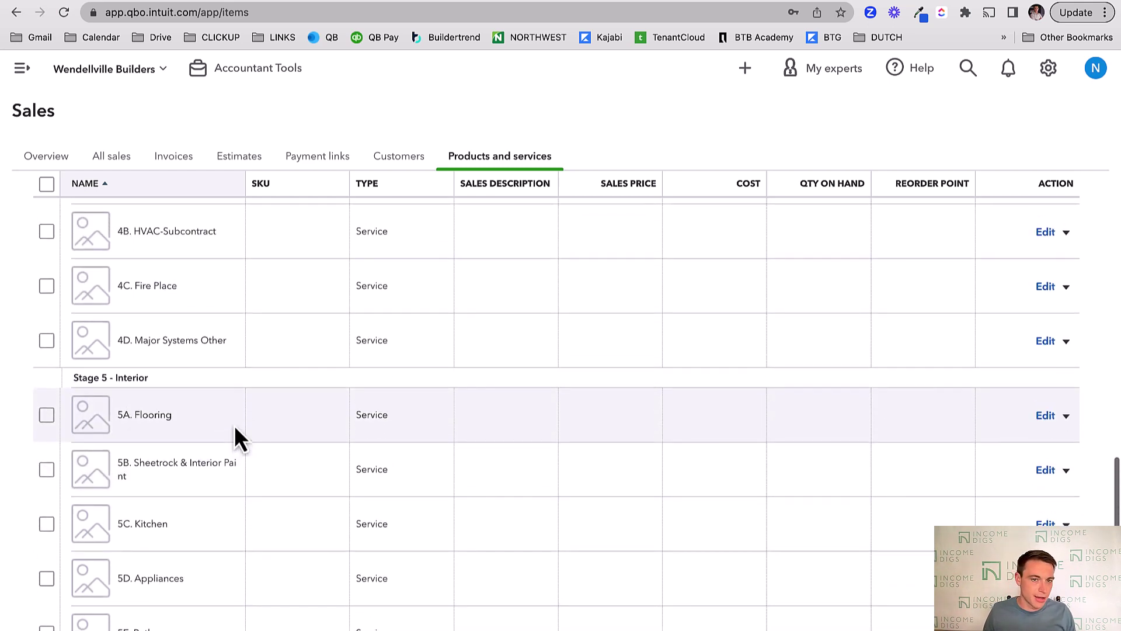
pyautogui.scroll(10, 234, 427)
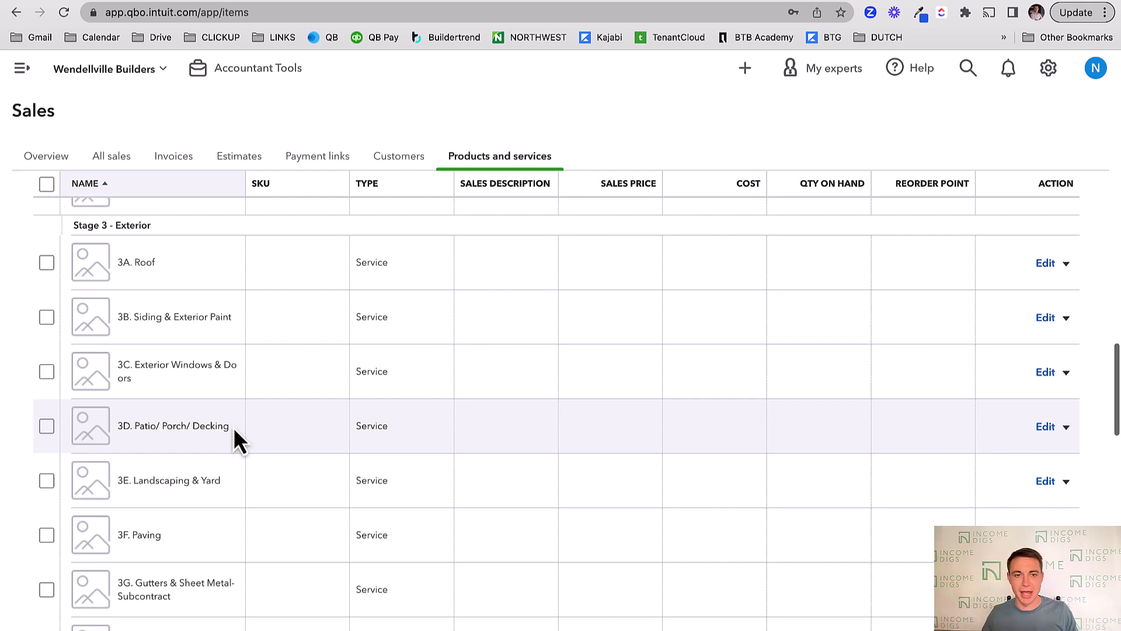
pyautogui.scroll(10, 234, 443)
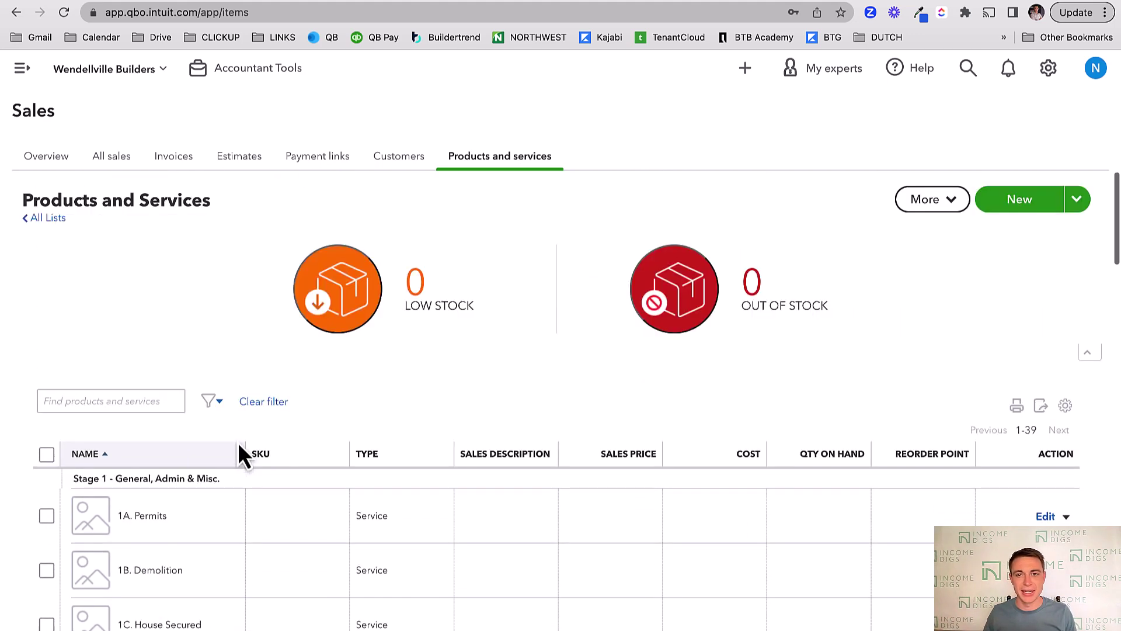
# Start a new service named SAMPLE CATEGORY in the Stage 1 - General, Admin & Misc. category
pyautogui.click(1022, 205)
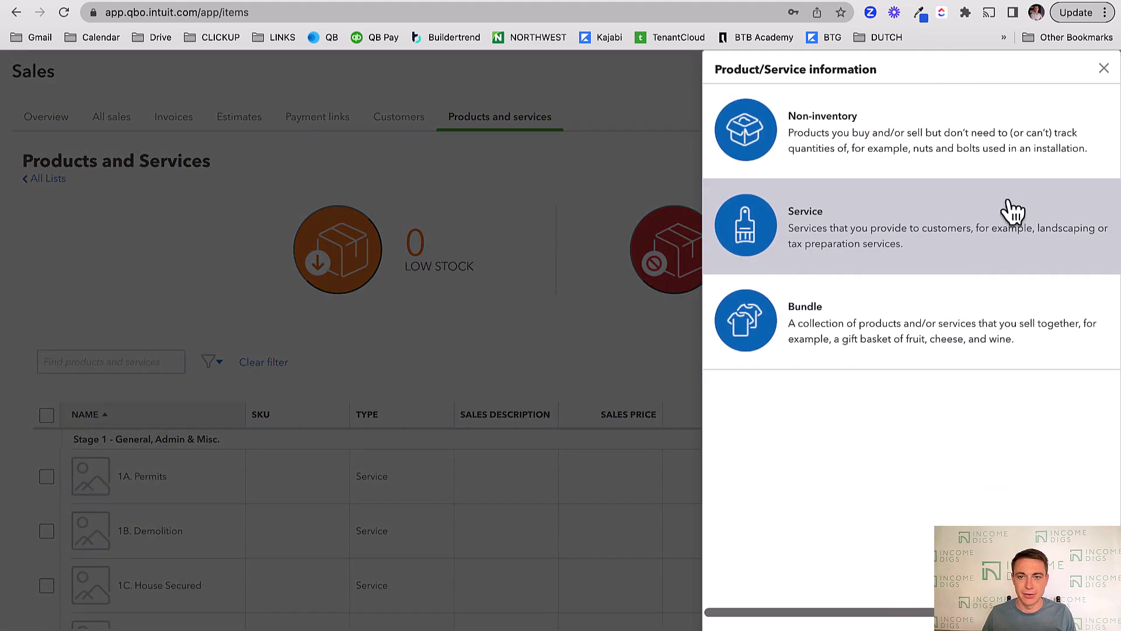
pyautogui.click(859, 214)
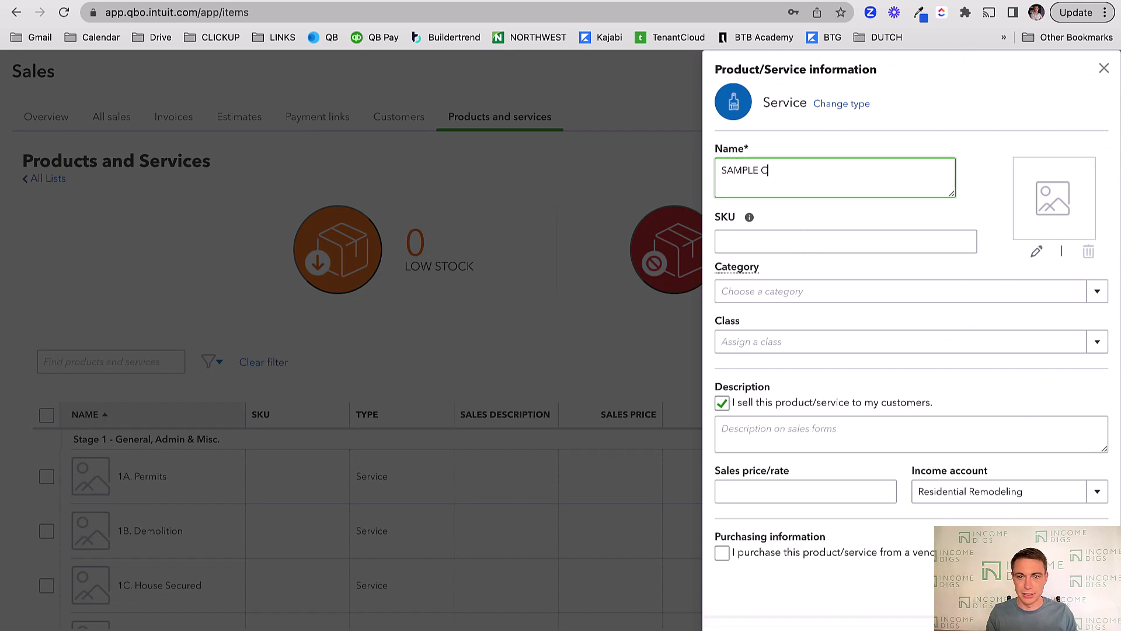
pyautogui.write('ORY')
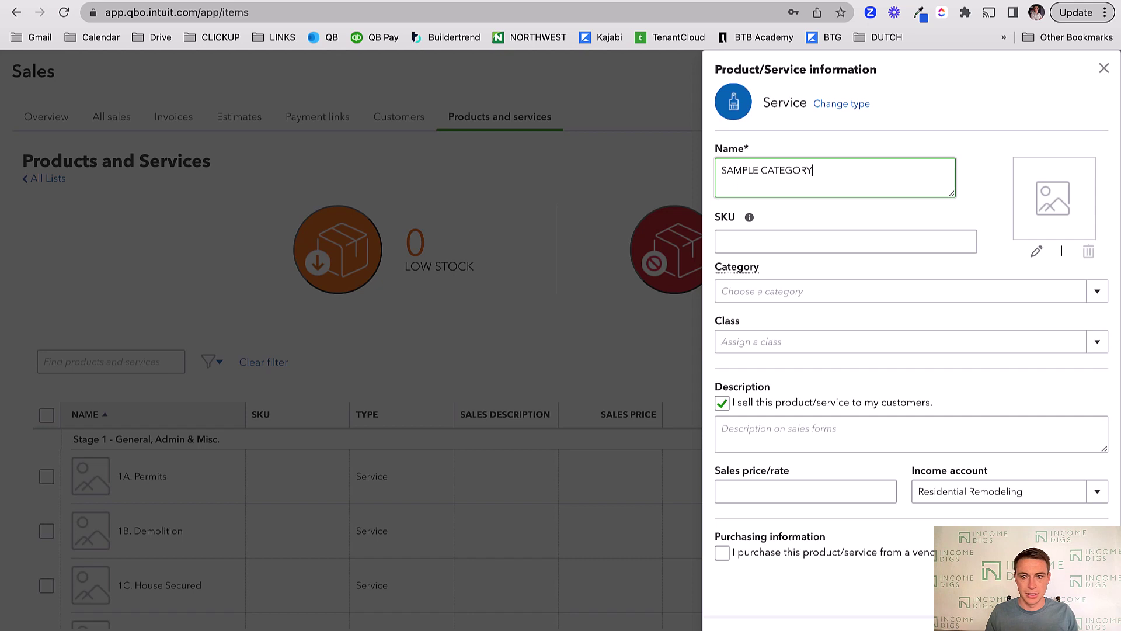
pyautogui.click(1098, 292)
pyautogui.click(779, 377)
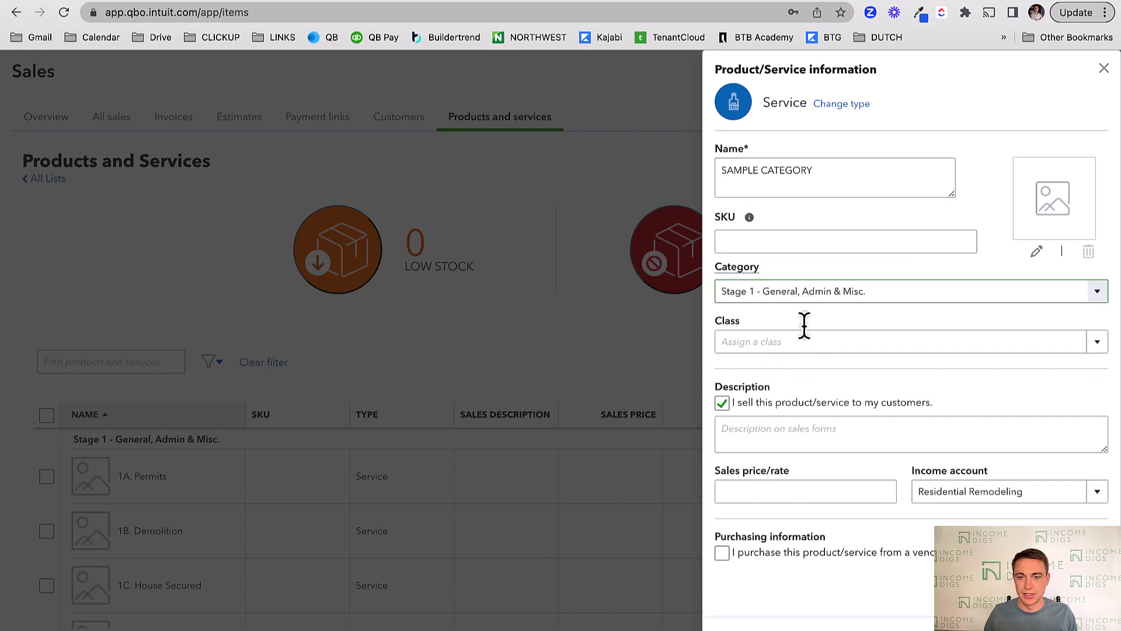
# Mark it as purchased with Construction Materials as the expense account, and not sold
pyautogui.click(724, 555)
pyautogui.scroll(-3, 746, 542)
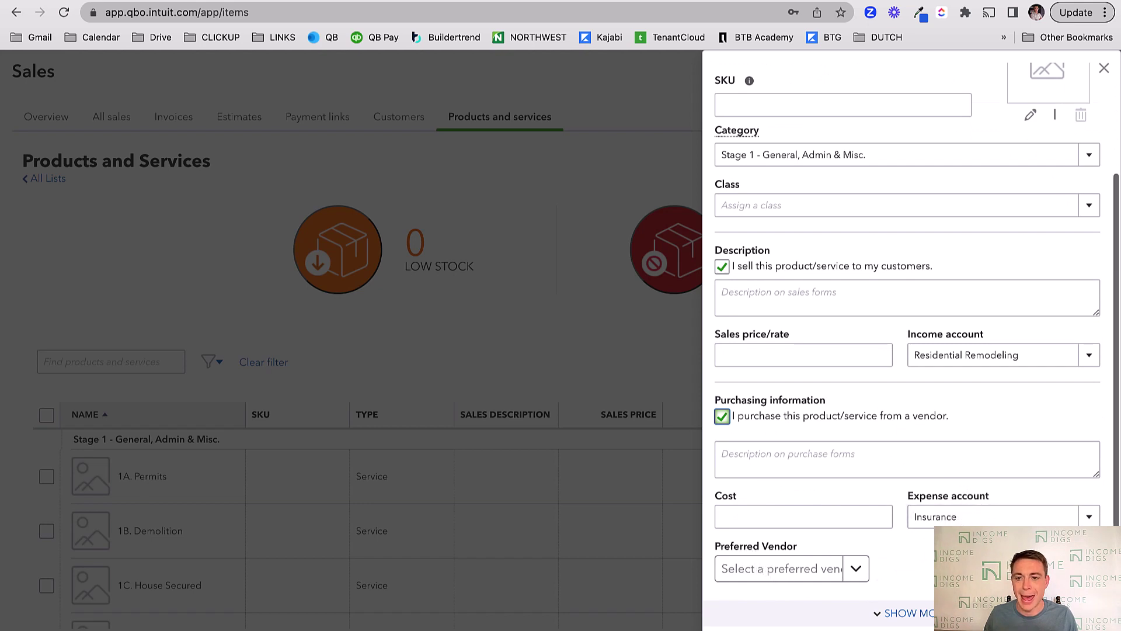
pyautogui.click(975, 518)
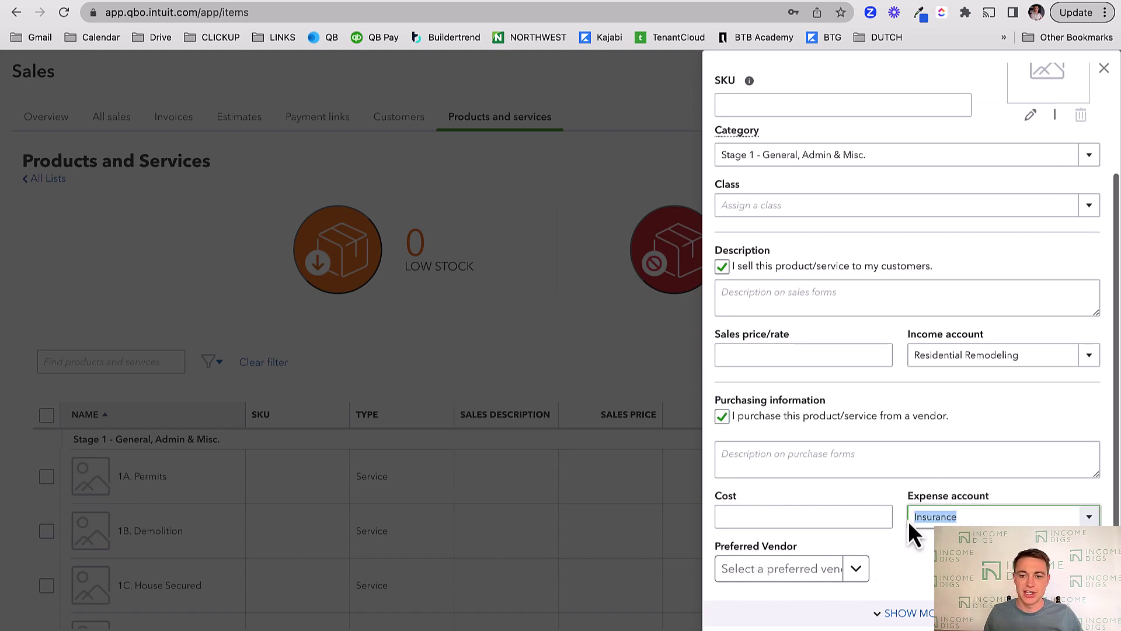
pyautogui.write('MATER')
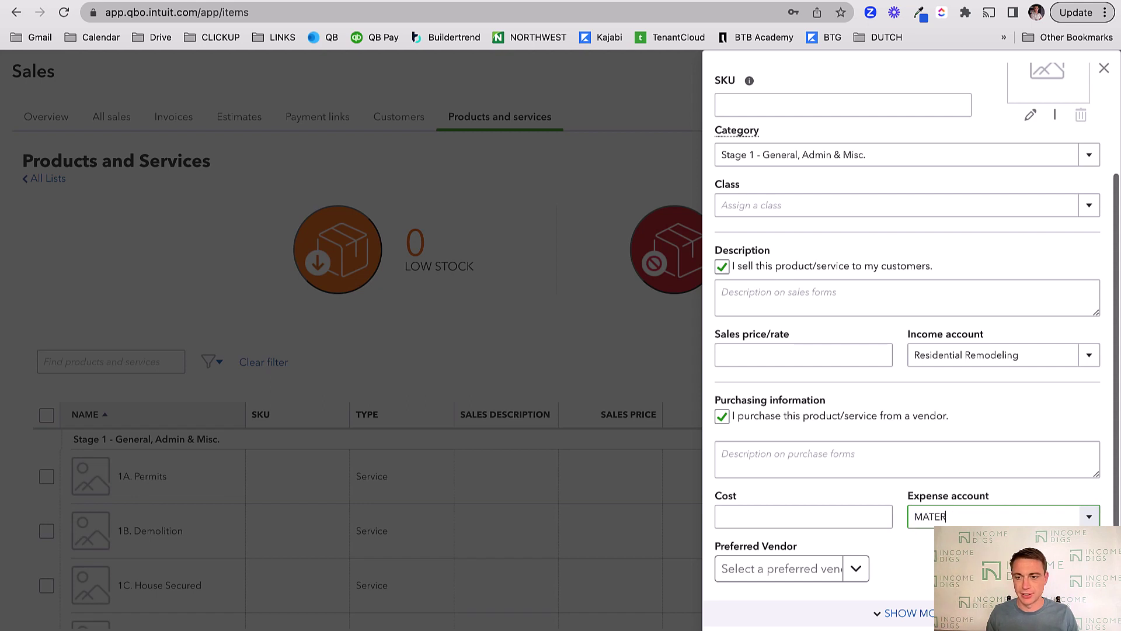
pyautogui.click(894, 575)
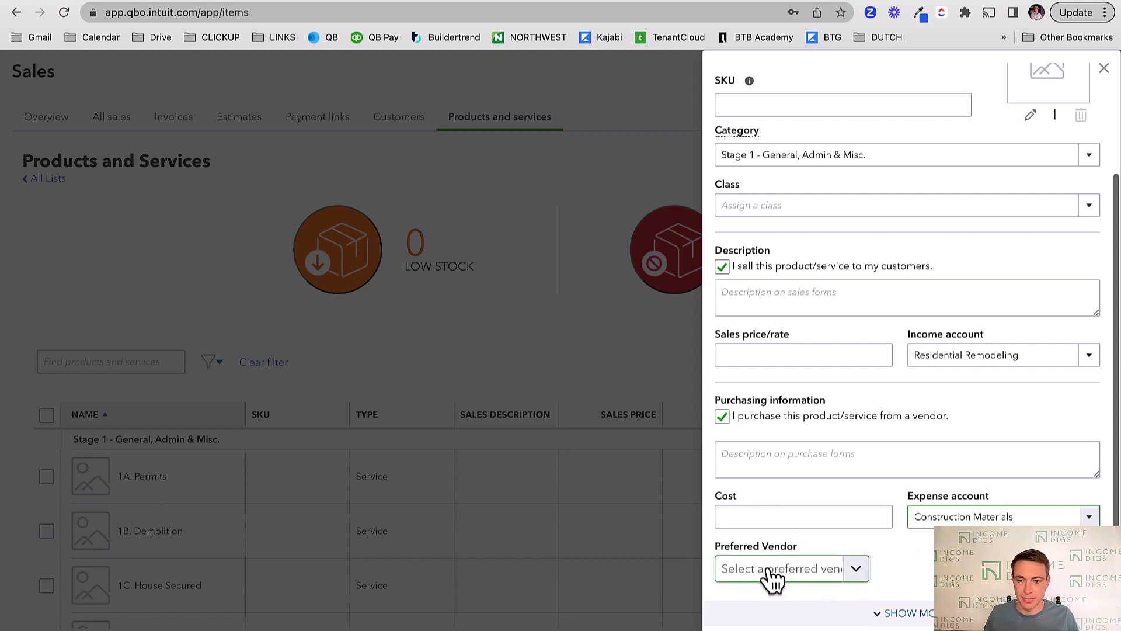
pyautogui.click(927, 619)
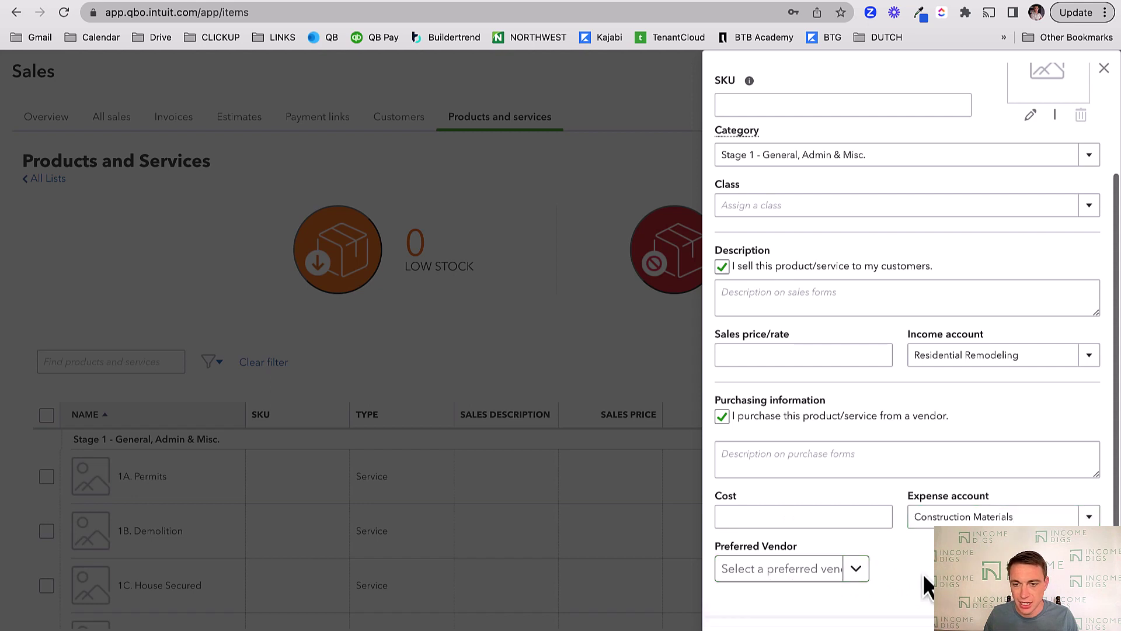
pyautogui.click(722, 269)
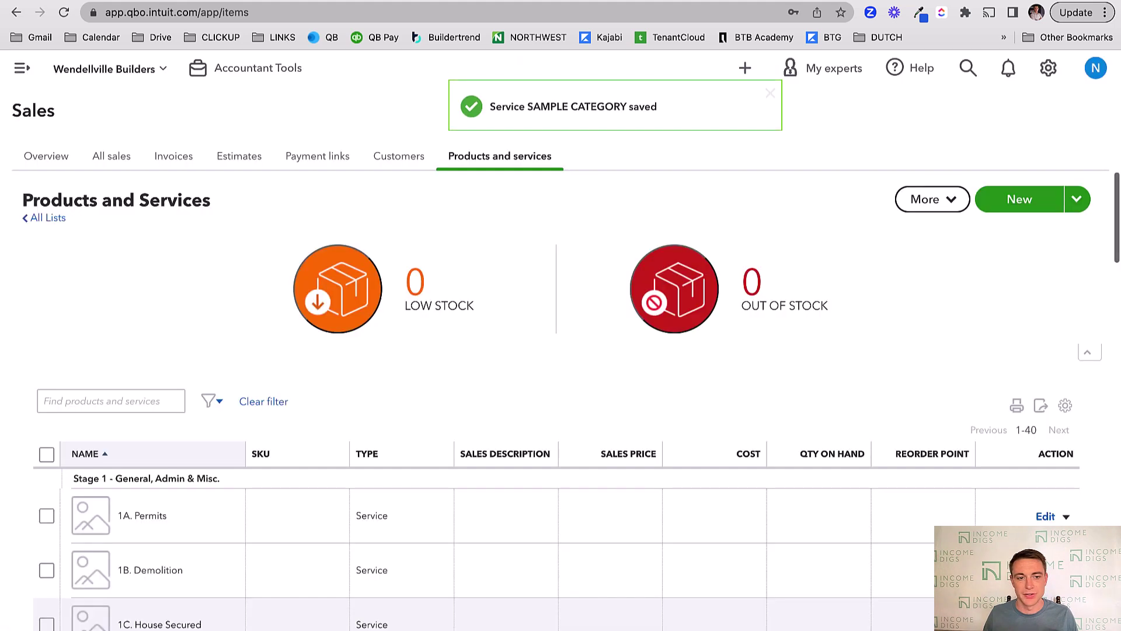
pyautogui.scroll(-3, 355, 526)
pyautogui.scroll(-1, 353, 526)
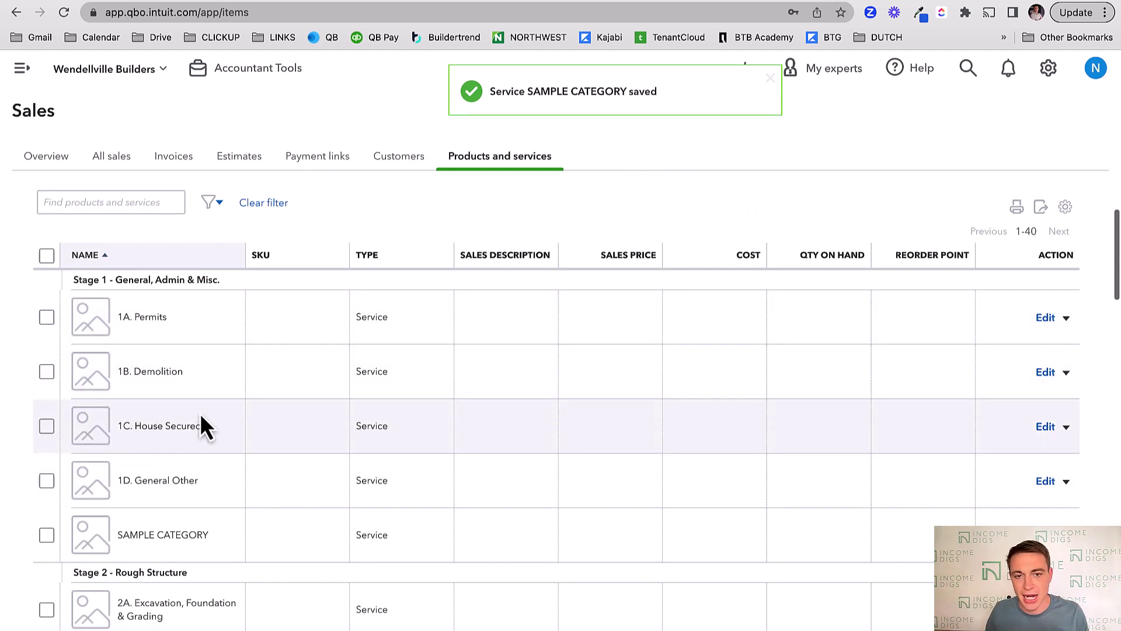
pyautogui.scroll(3, 200, 423)
pyautogui.scroll(1, 209, 426)
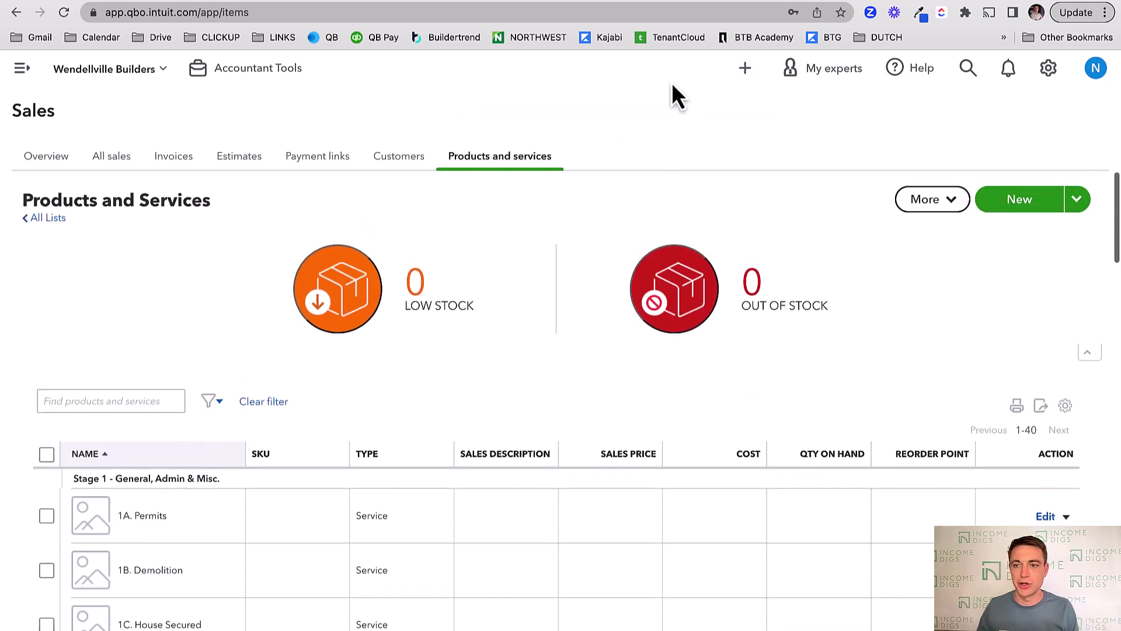
pyautogui.click(1049, 216)
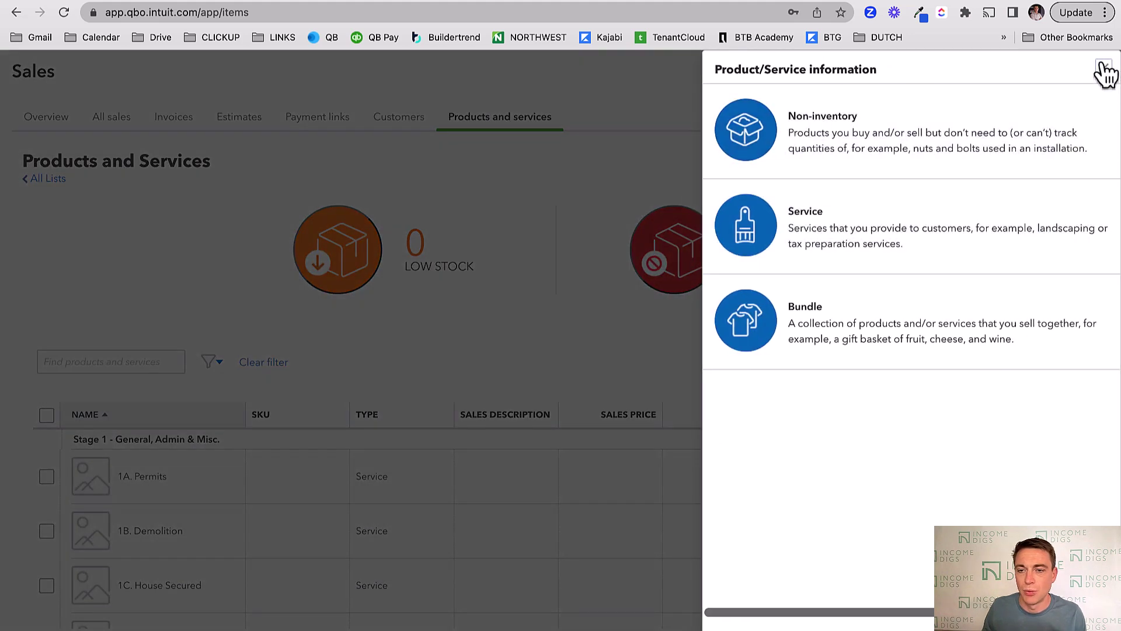
pyautogui.click(1100, 70)
pyautogui.click(1078, 202)
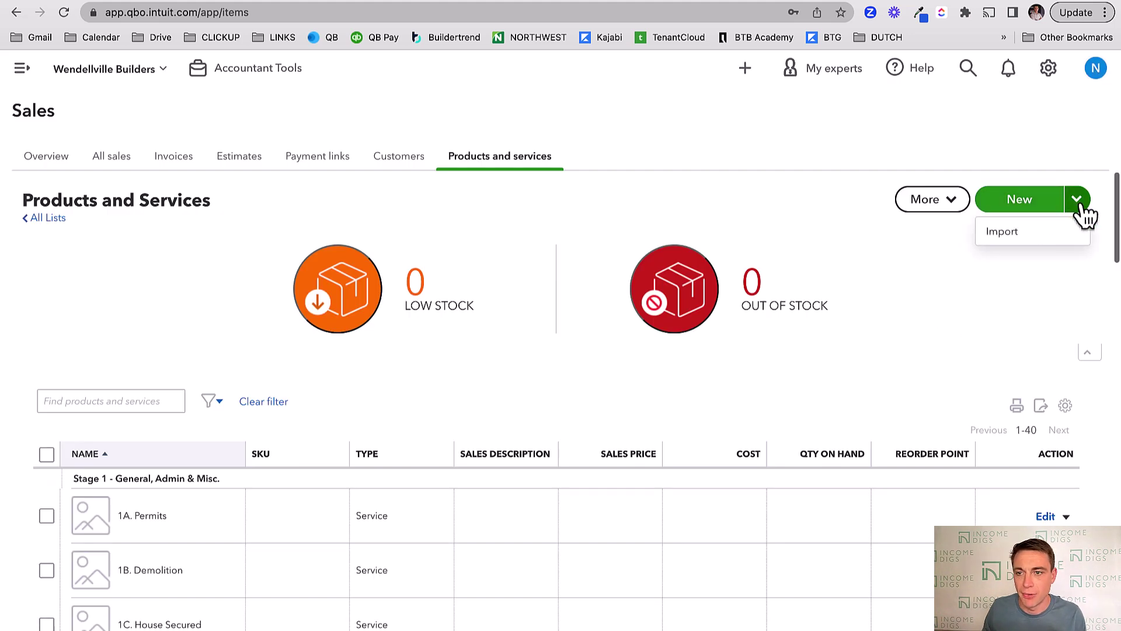
pyautogui.click(1010, 241)
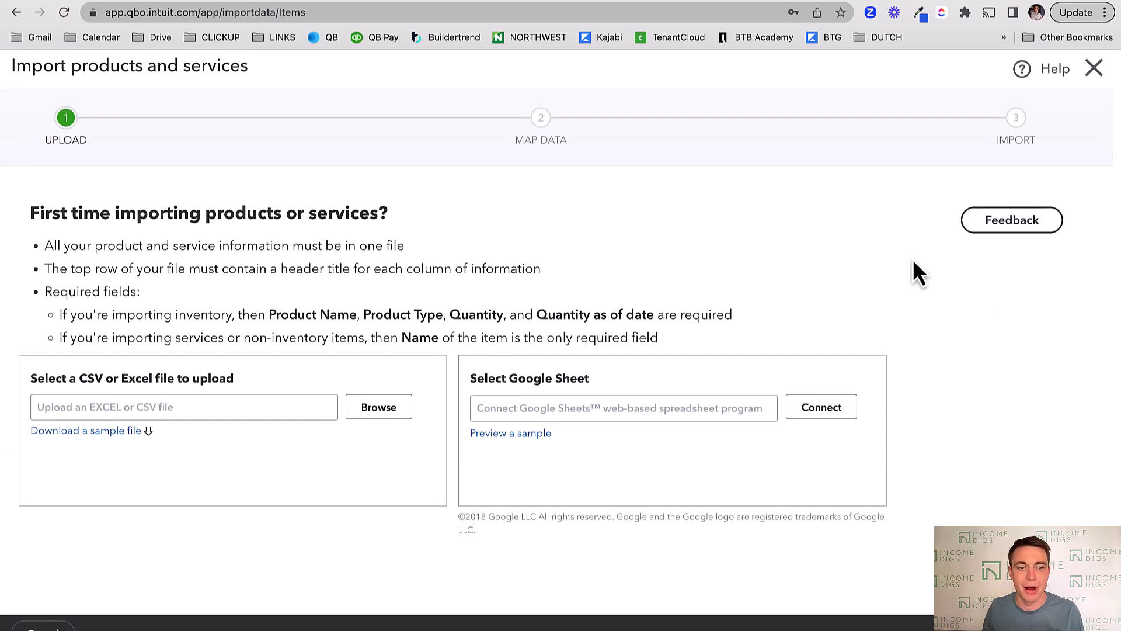
pyautogui.click(1094, 68)
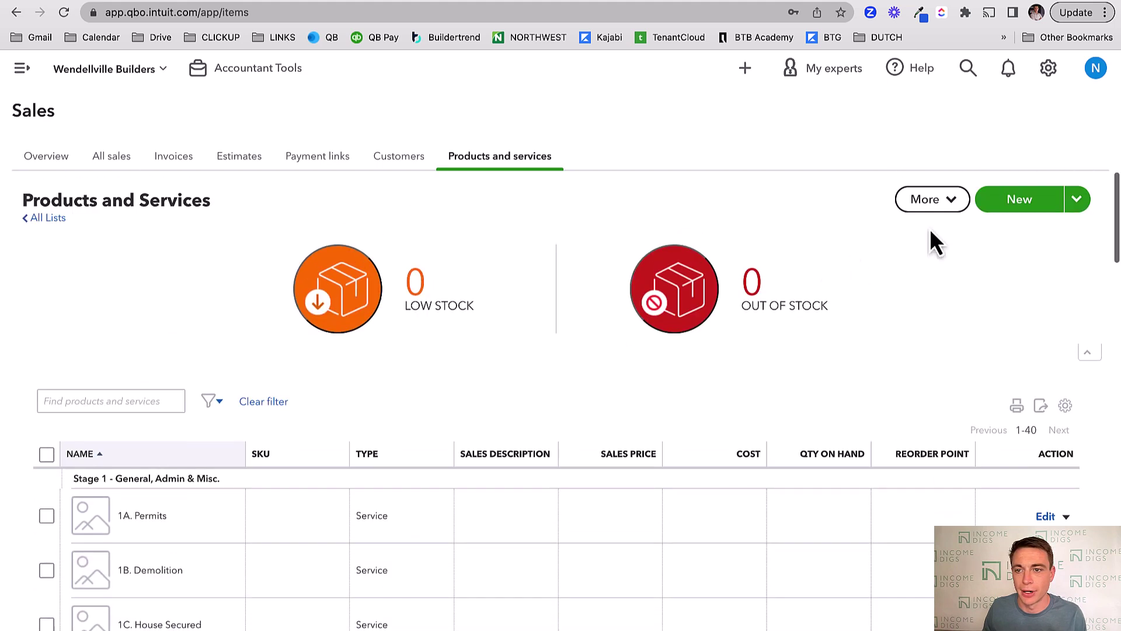
pyautogui.click(949, 214)
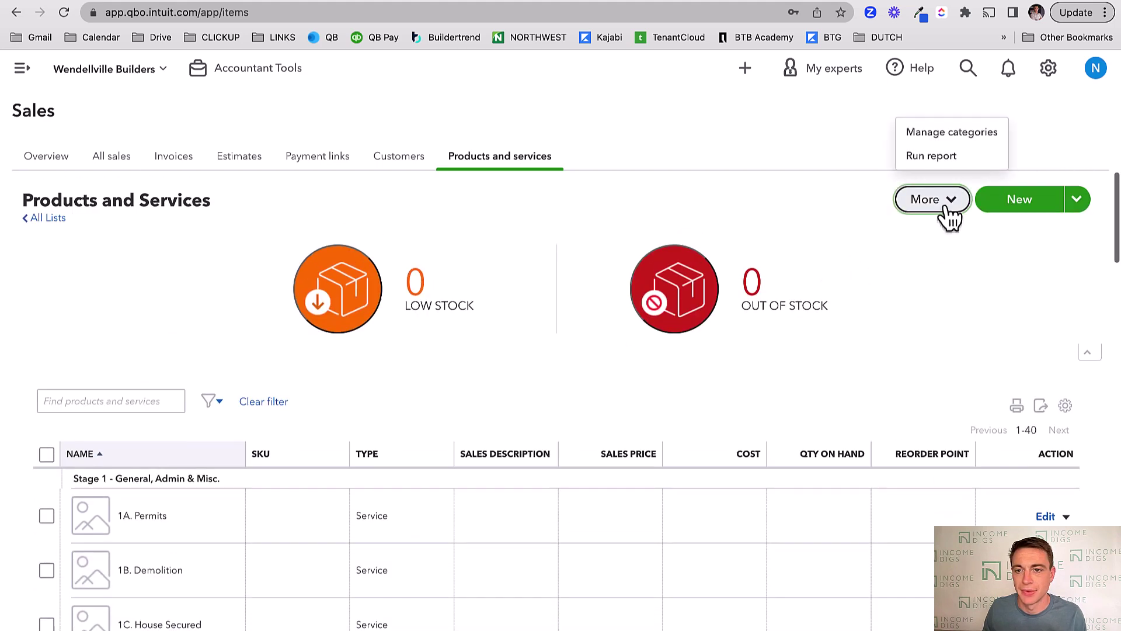
pyautogui.click(1078, 203)
pyautogui.click(1039, 233)
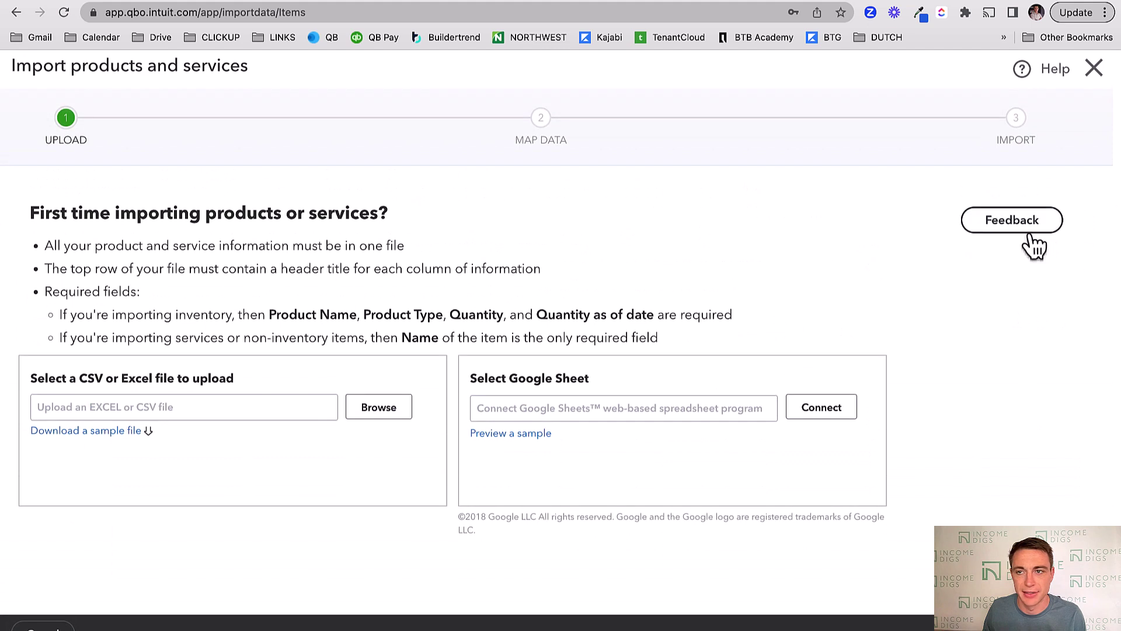
pyautogui.click(1095, 70)
pyautogui.scroll(-3, 313, 476)
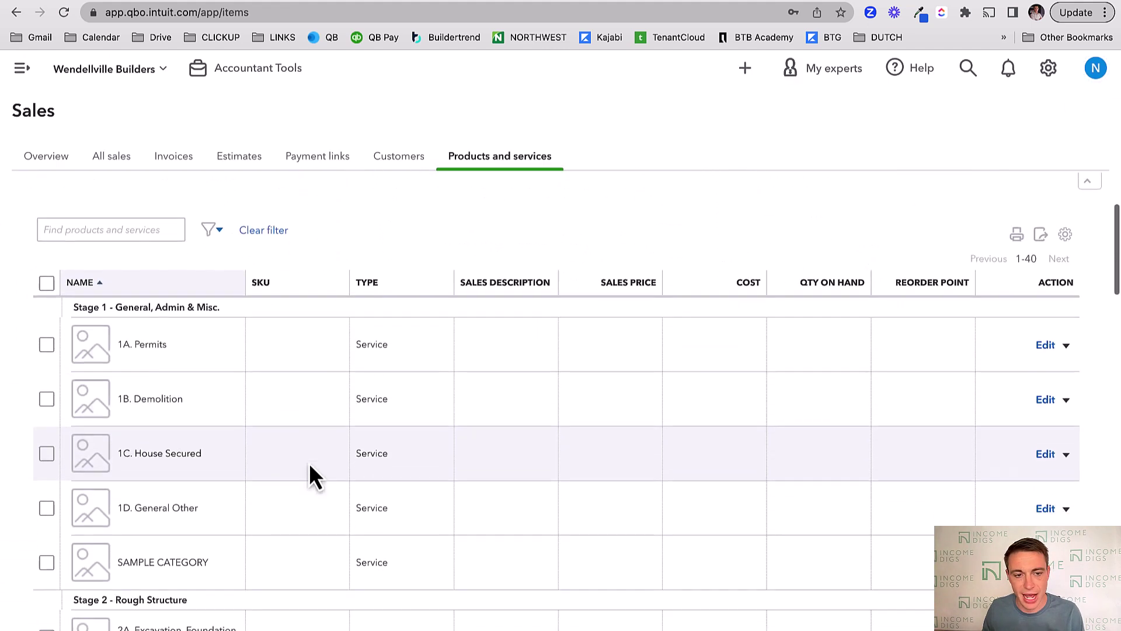
# Check the details of 1C. House Secured and 2B. Rough Plumbing-Subcontract, then return to the list
pyautogui.click(1048, 454)
pyautogui.scroll(-1, 1000, 455)
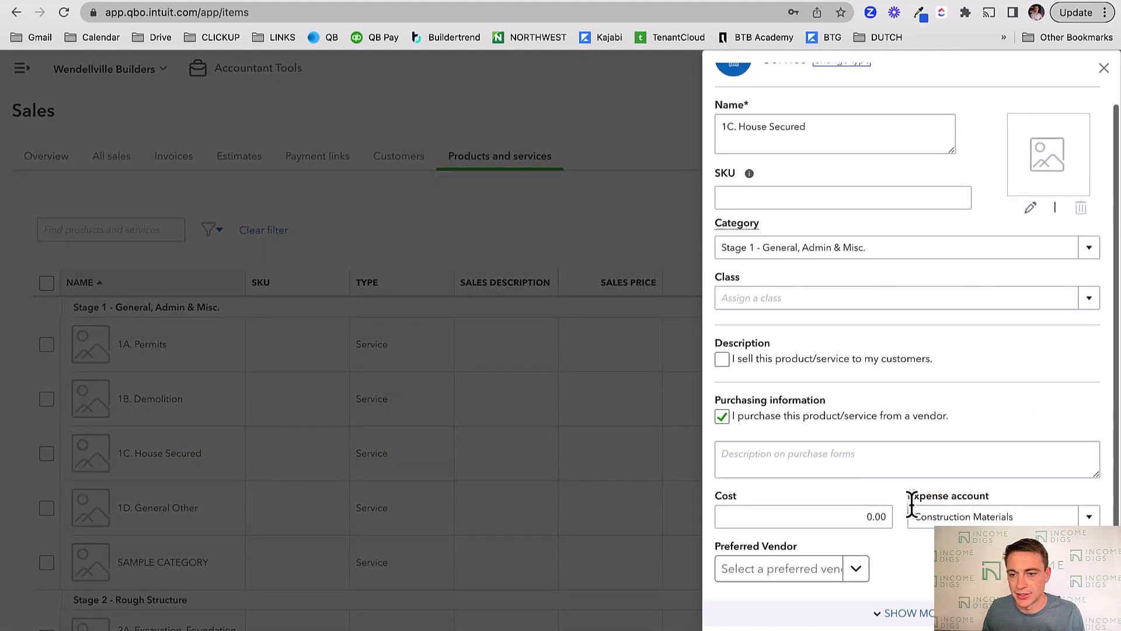
pyautogui.click(1103, 68)
pyautogui.scroll(-4, 292, 491)
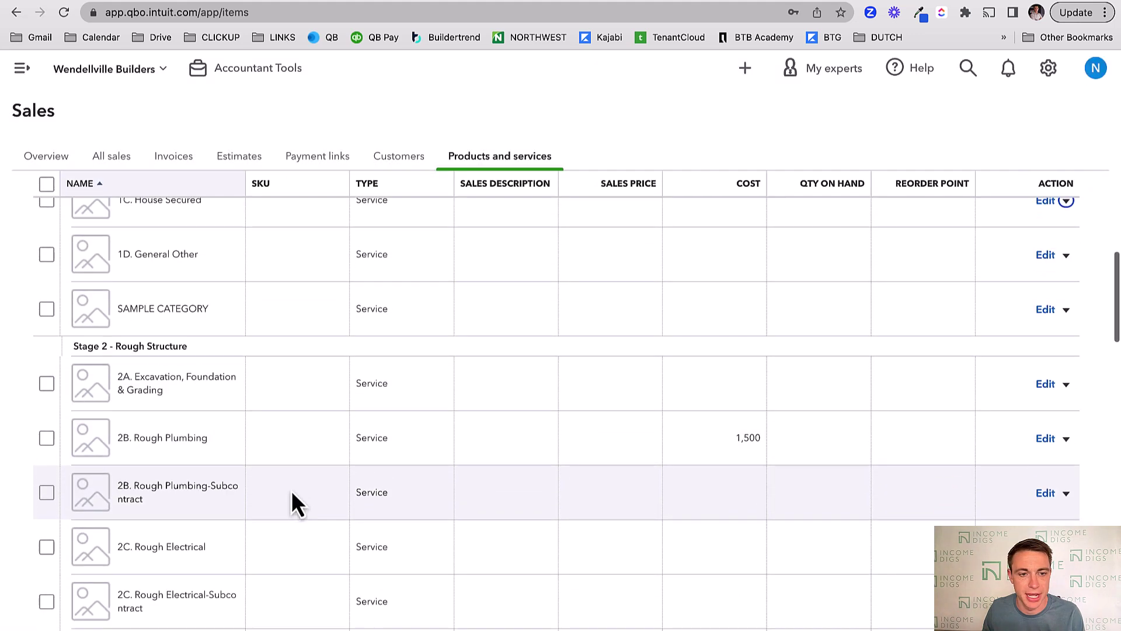
pyautogui.click(1045, 496)
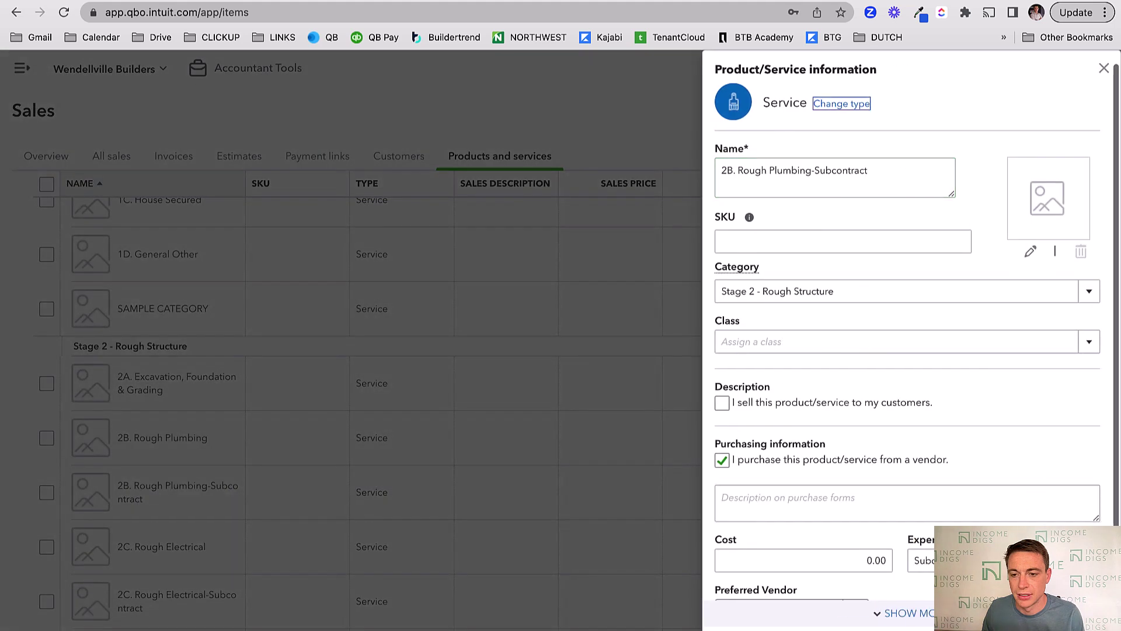
pyautogui.scroll(-1, 1041, 494)
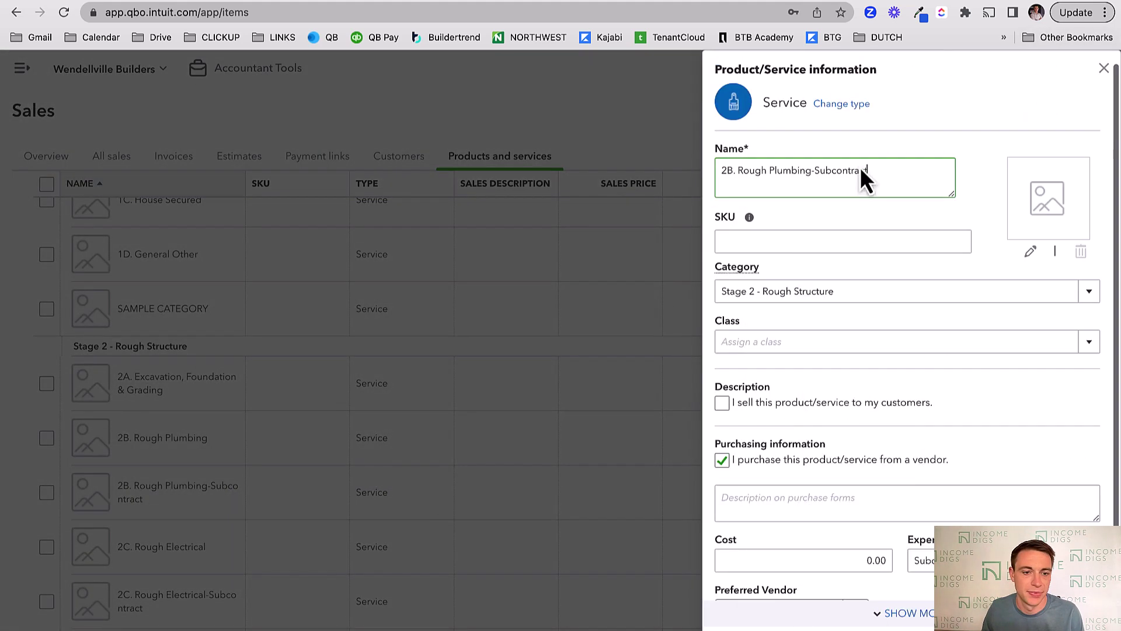
pyautogui.click(1103, 69)
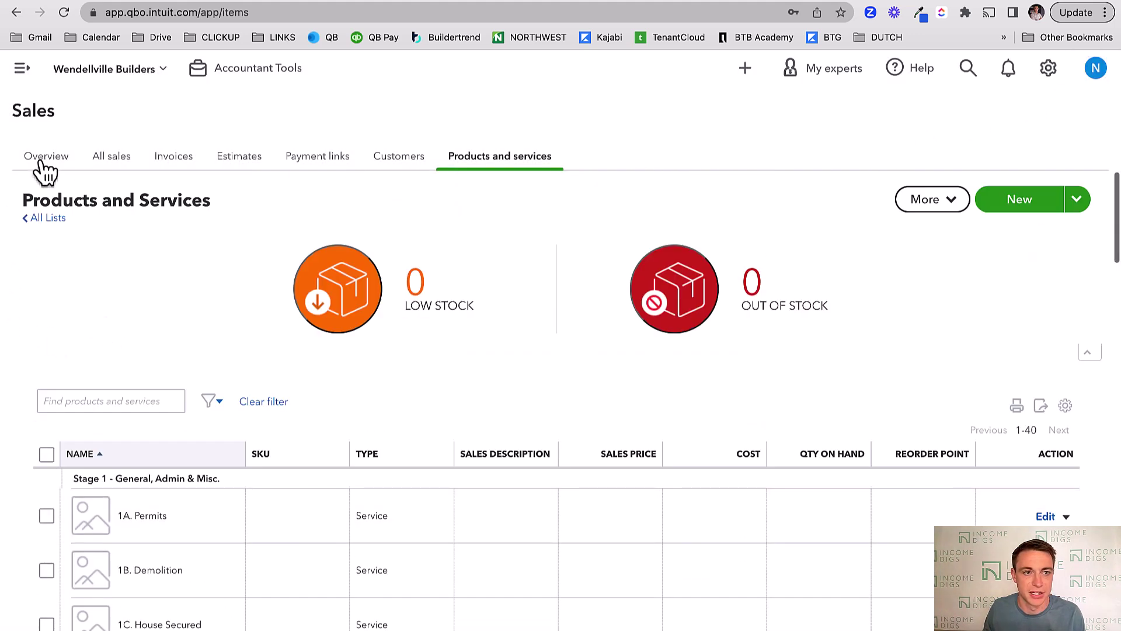
# Open Profit and Loss - 2022, drill into Construction Materials, and open the Boxes and Misc Rough Electric expense
pyautogui.click(23, 70)
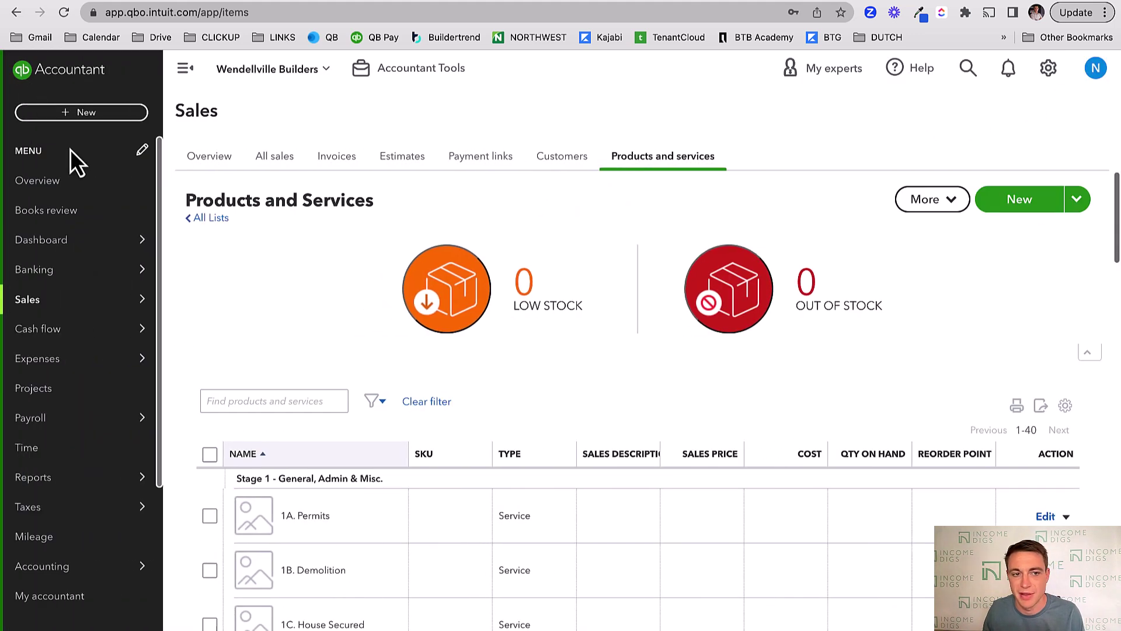
pyautogui.moveTo(94, 478)
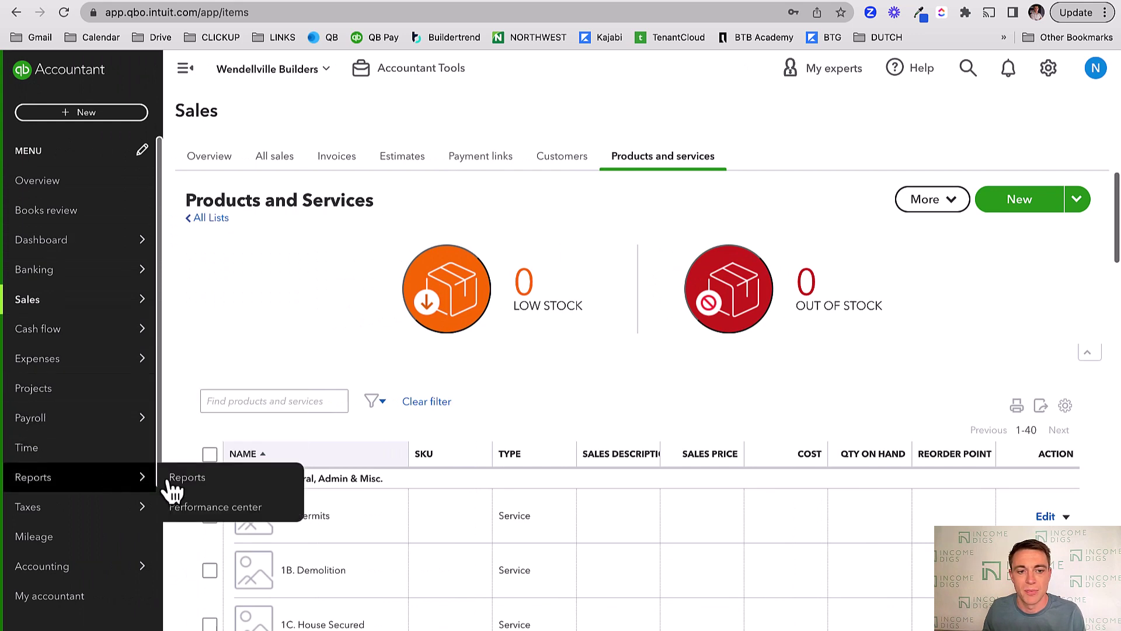
pyautogui.click(175, 480)
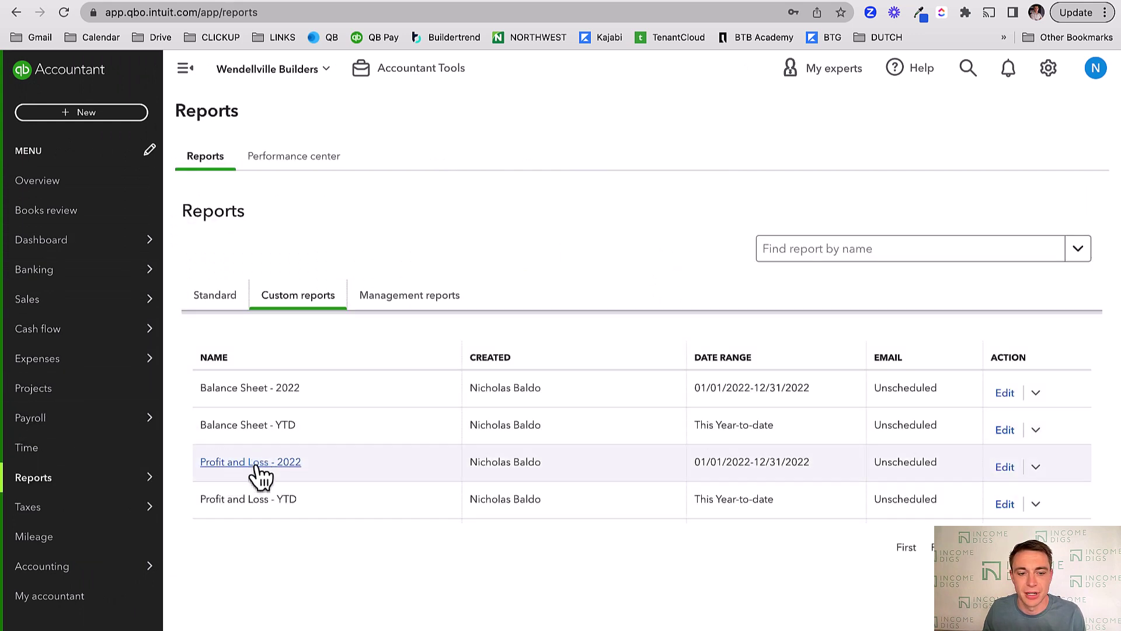
pyautogui.click(257, 464)
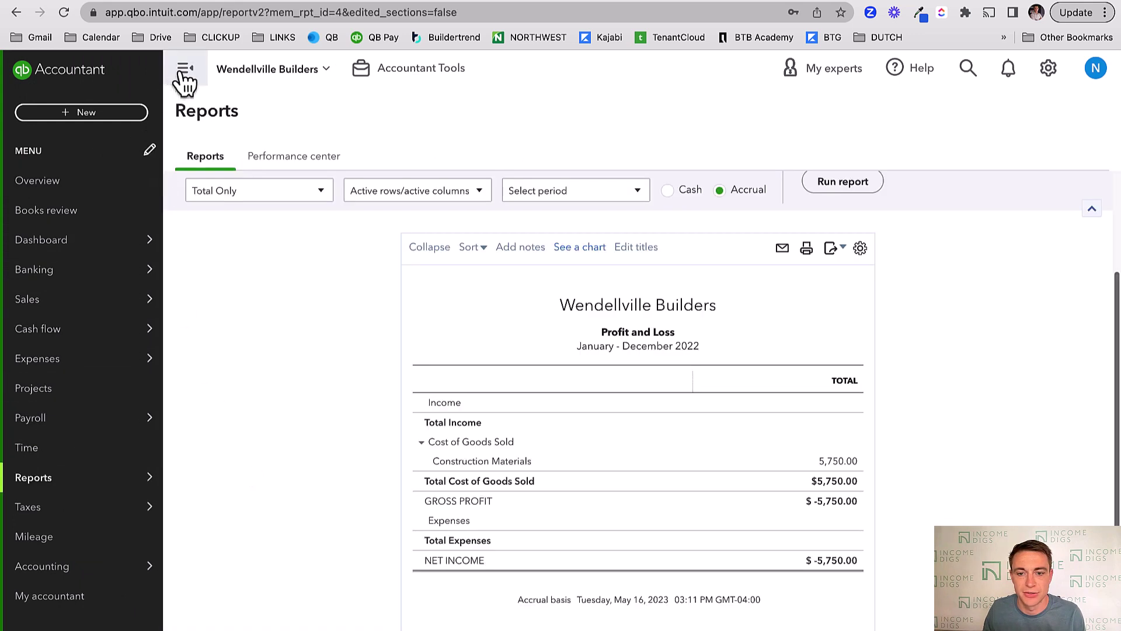
pyautogui.click(186, 79)
pyautogui.click(796, 465)
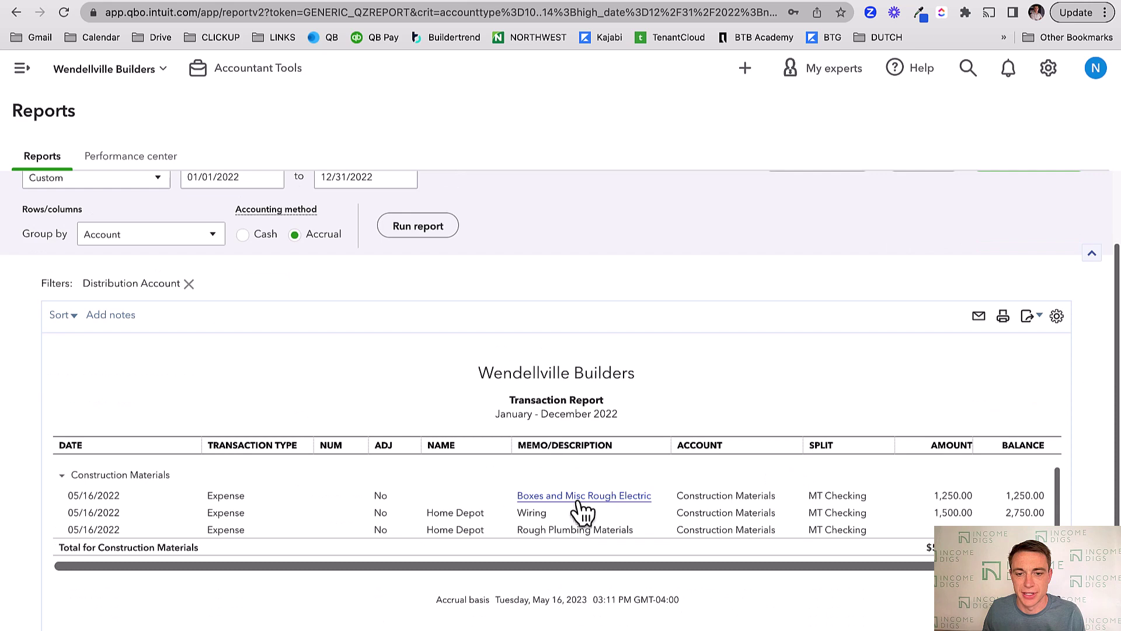
pyautogui.click(578, 498)
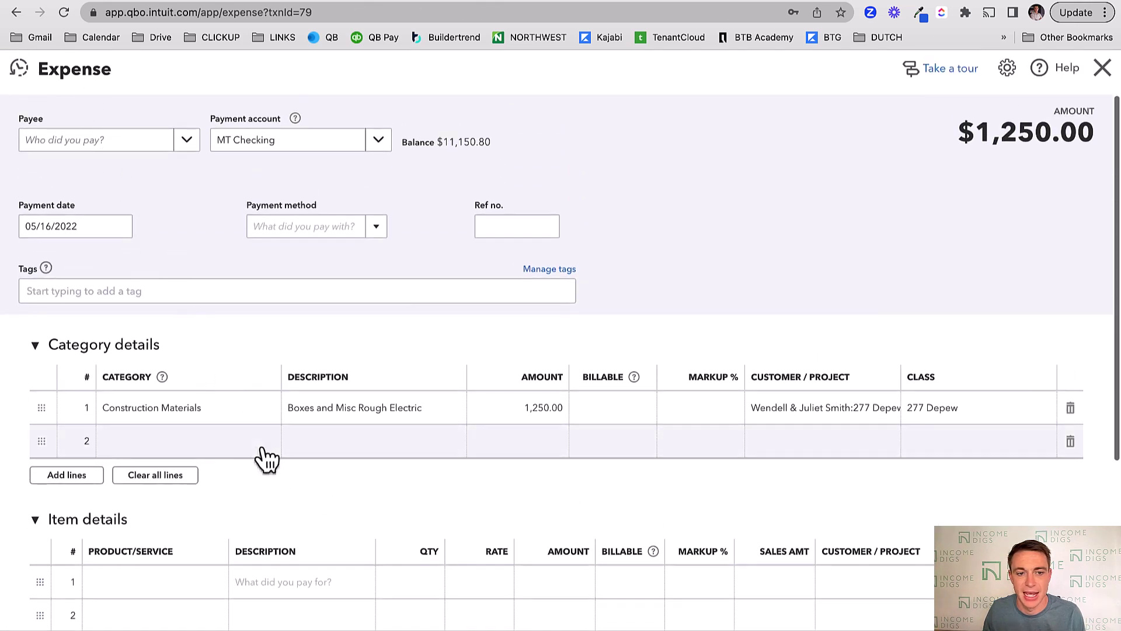
# Add a 2C. Rough Electrical item line described 'Box' at a rate of 1,250
pyautogui.scroll(-3, 263, 458)
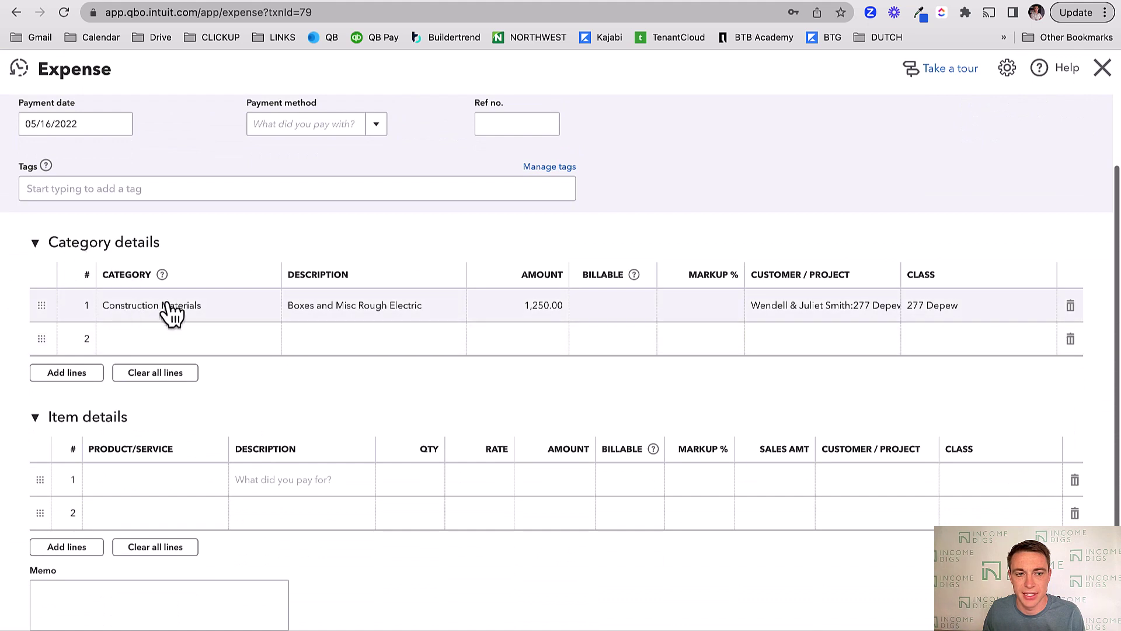
pyautogui.click(145, 490)
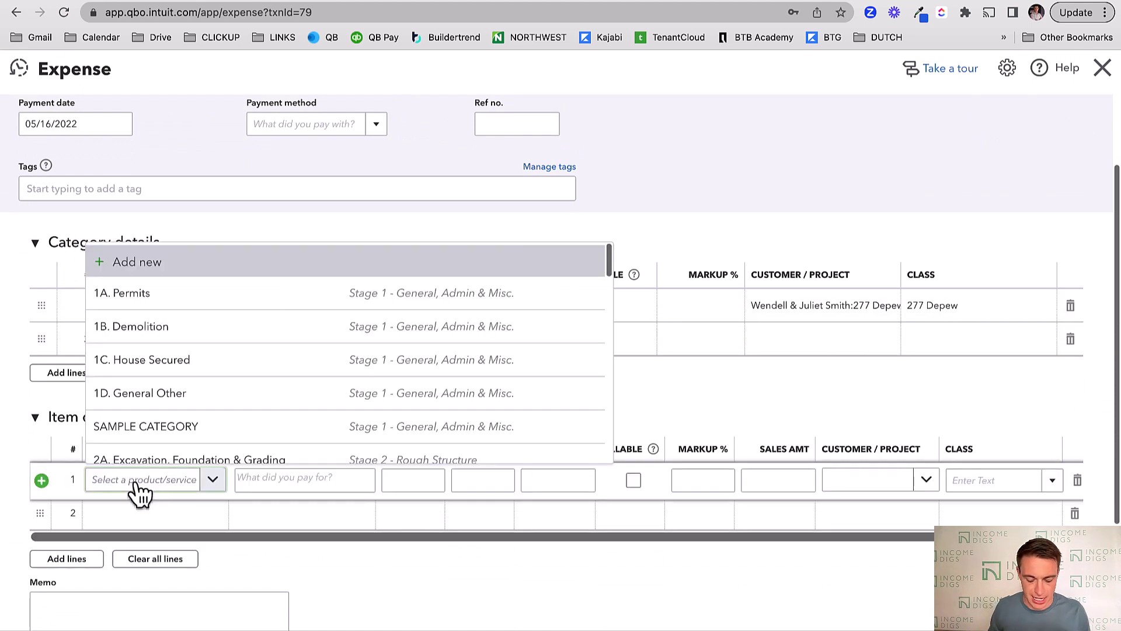
pyautogui.write('ROUGH ELEC')
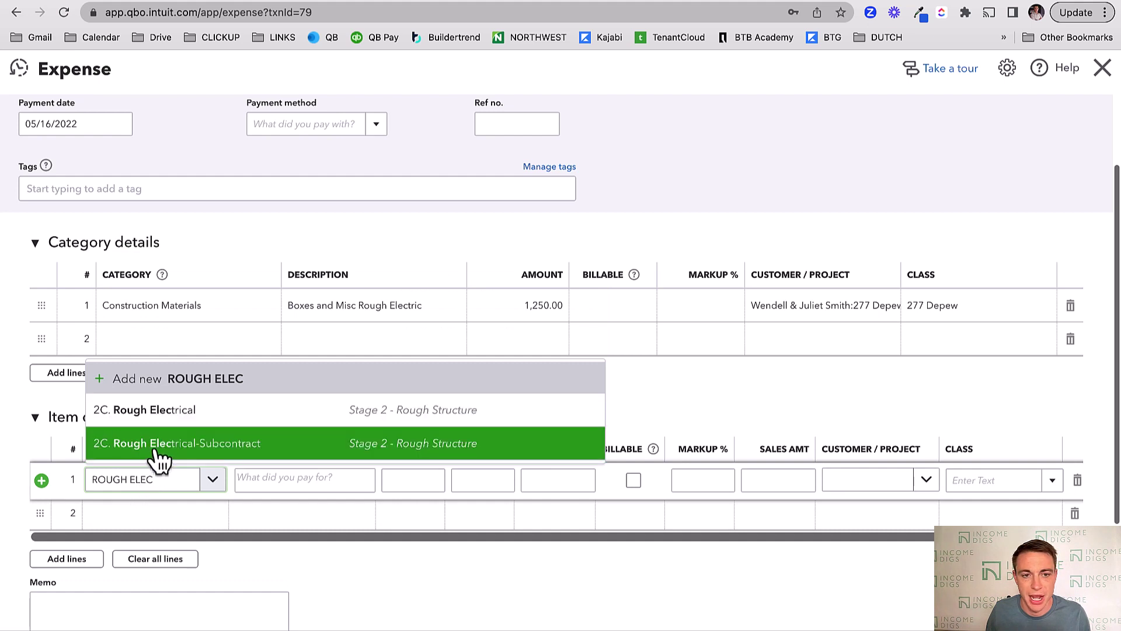
pyautogui.click(173, 430)
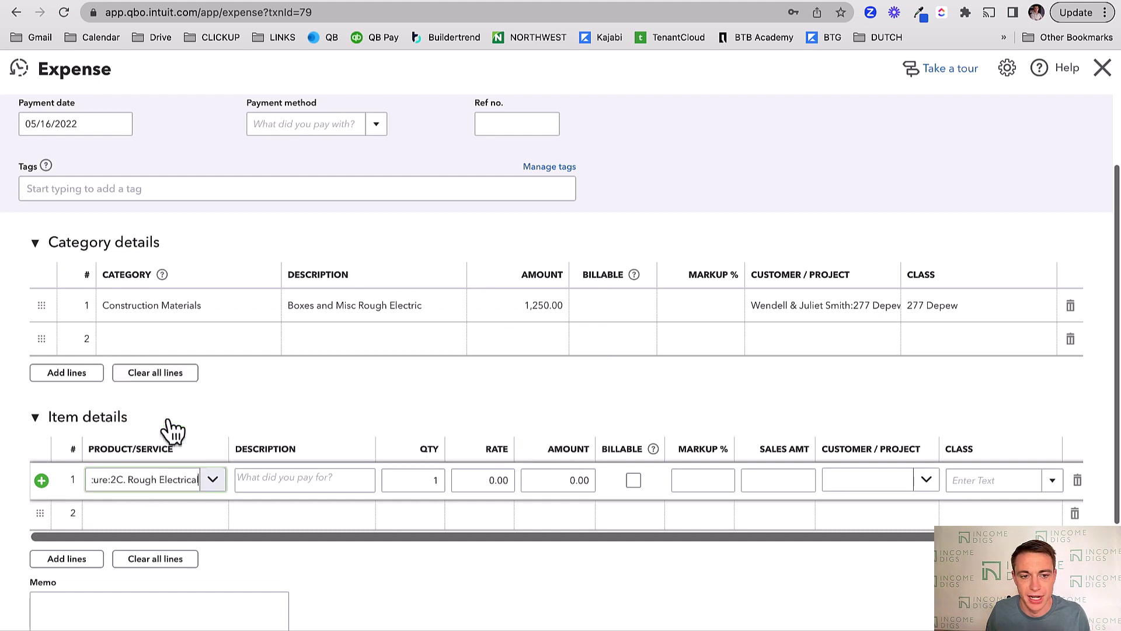
pyautogui.click(284, 476)
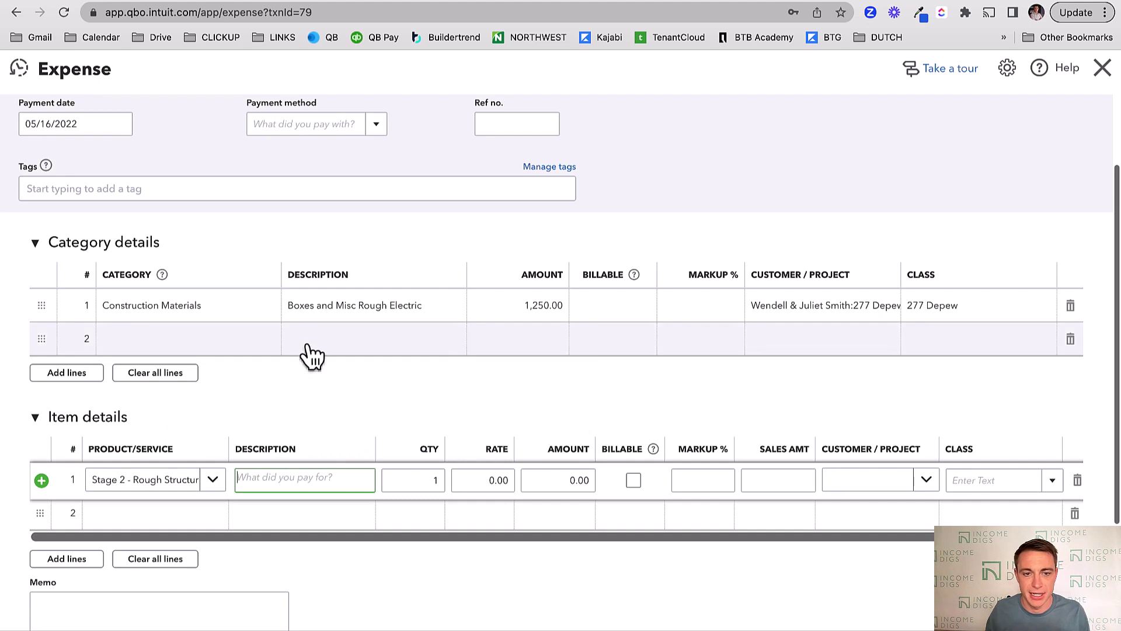
pyautogui.write('Boxes and misc')
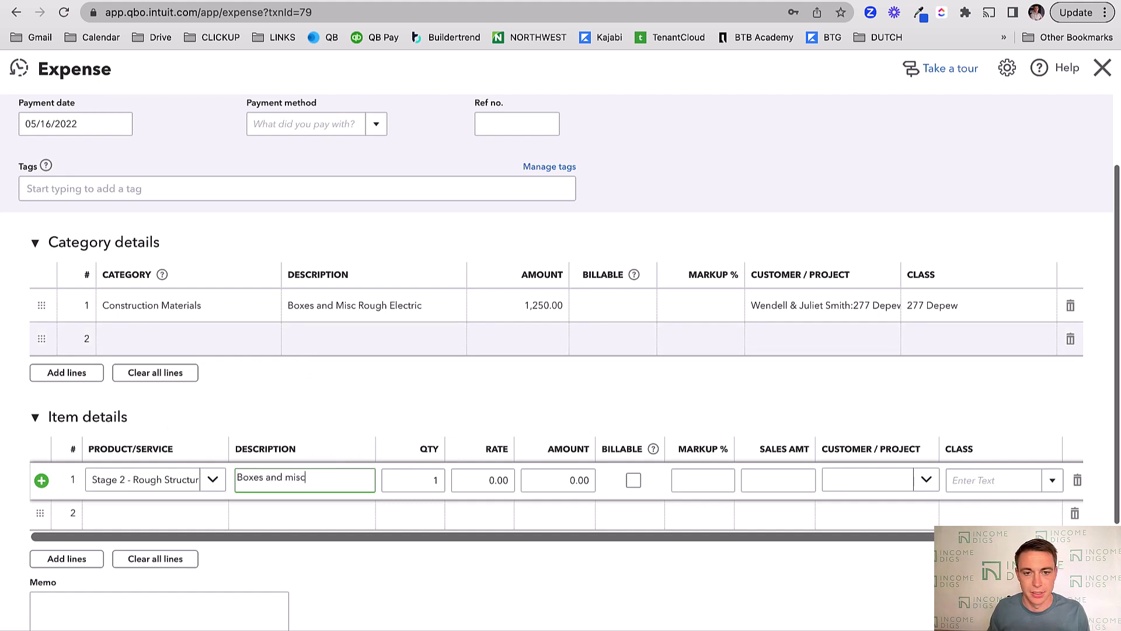
pyautogui.press('Tab')
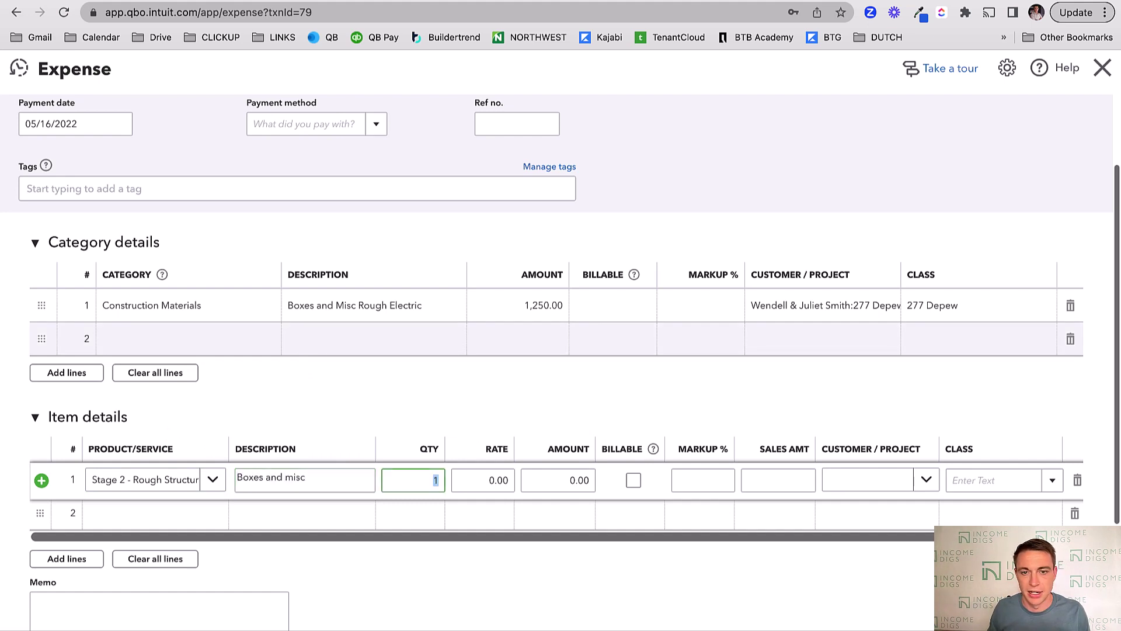
pyautogui.press('Tab')
pyautogui.write('1250')
pyautogui.press('Tab')
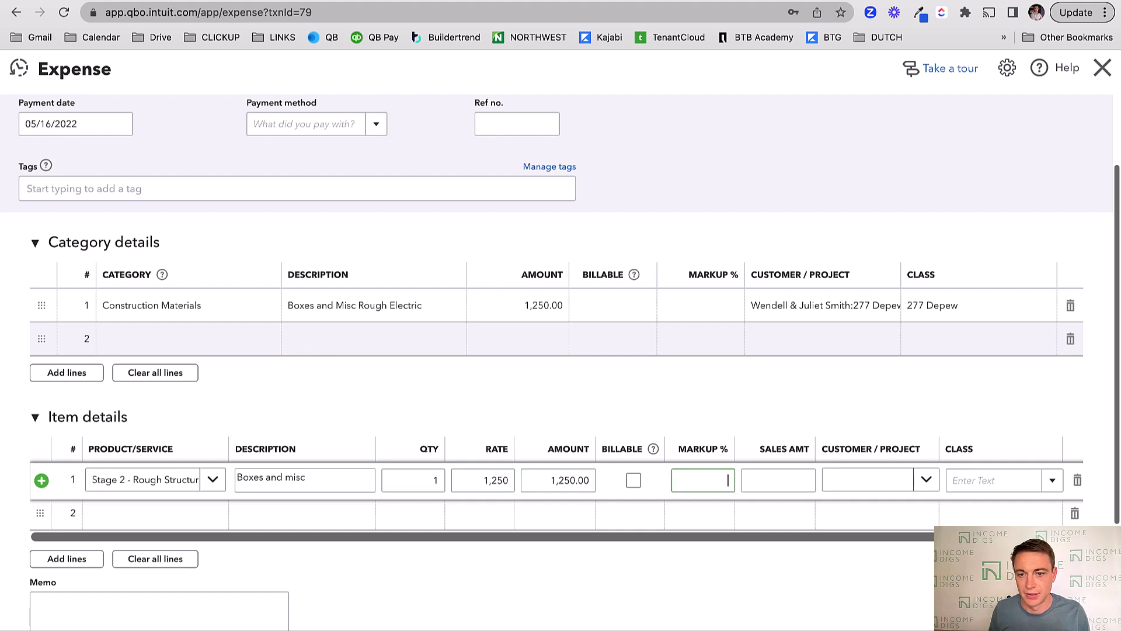
# Assign the line to customer and class 277 Depew and delete the Construction Materials category line
pyautogui.press('Tab')
pyautogui.write('2')
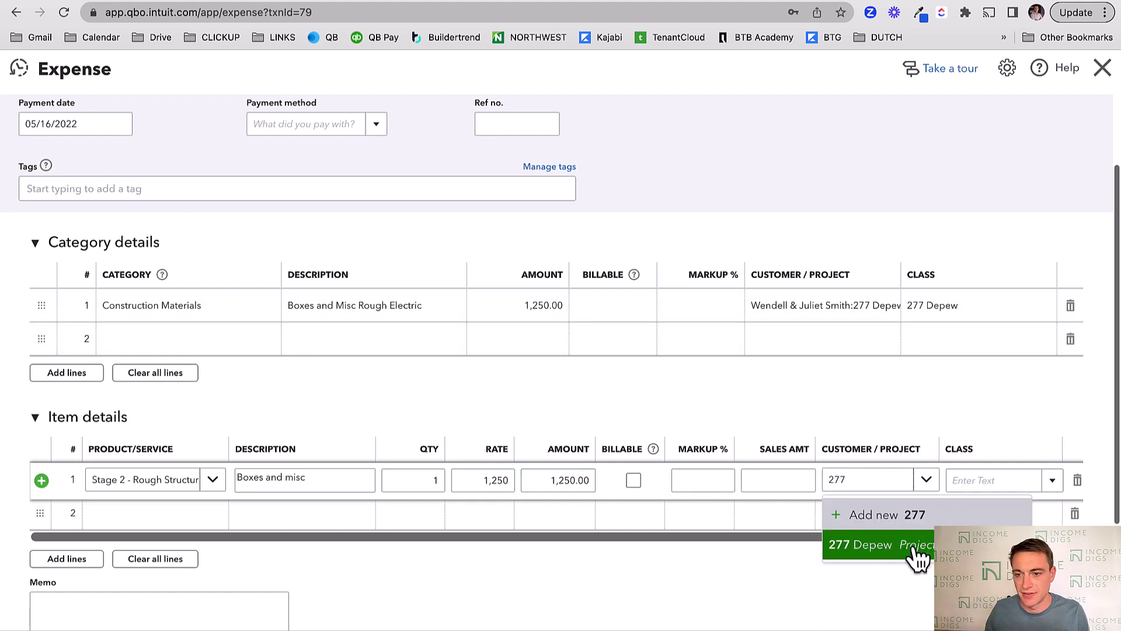
pyautogui.click(922, 549)
pyautogui.click(976, 480)
pyautogui.write('277 Depew')
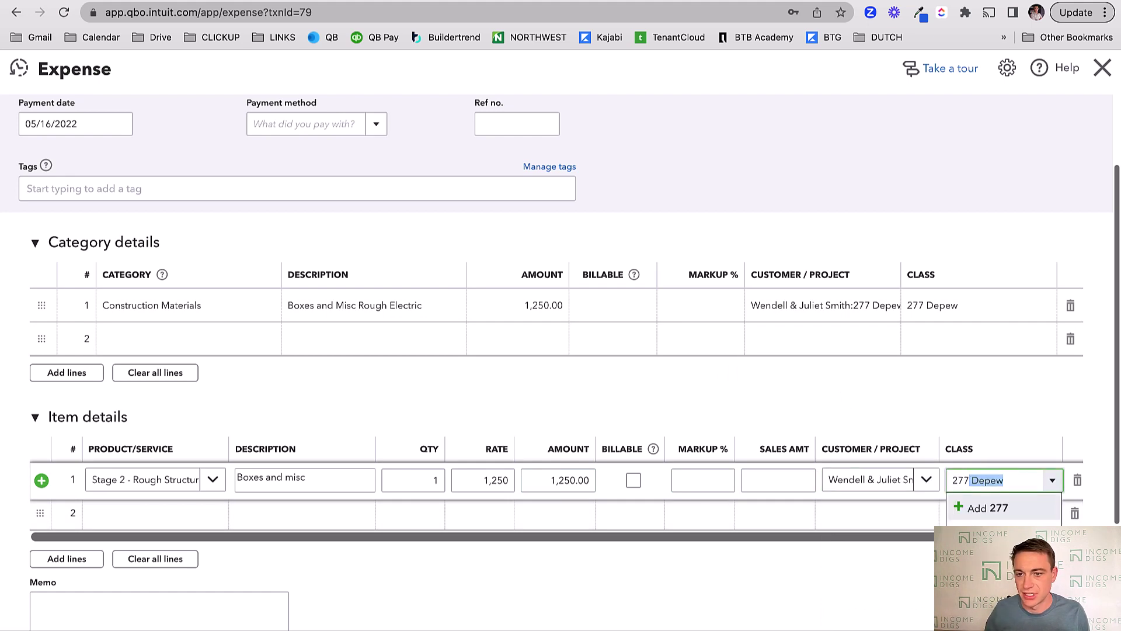
pyautogui.press('Return')
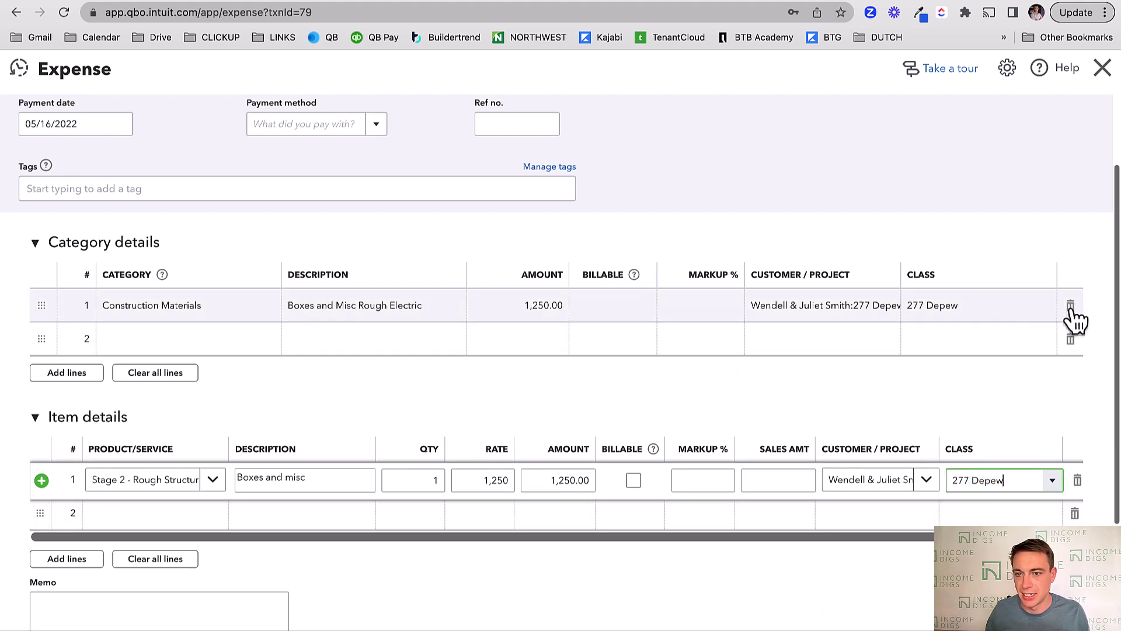
pyautogui.click(1071, 310)
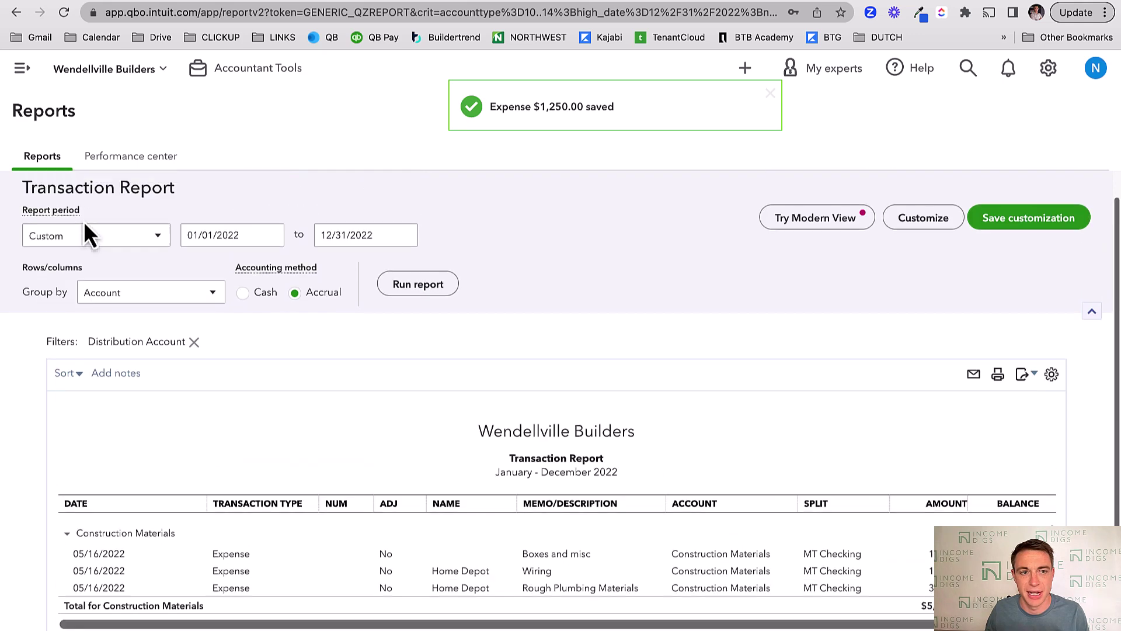
# Return to the Profit and Loss, drill into Construction Materials 5,750.00, and open the Home Depot Wiring expense
pyautogui.click(93, 188)
pyautogui.scroll(-3, 384, 339)
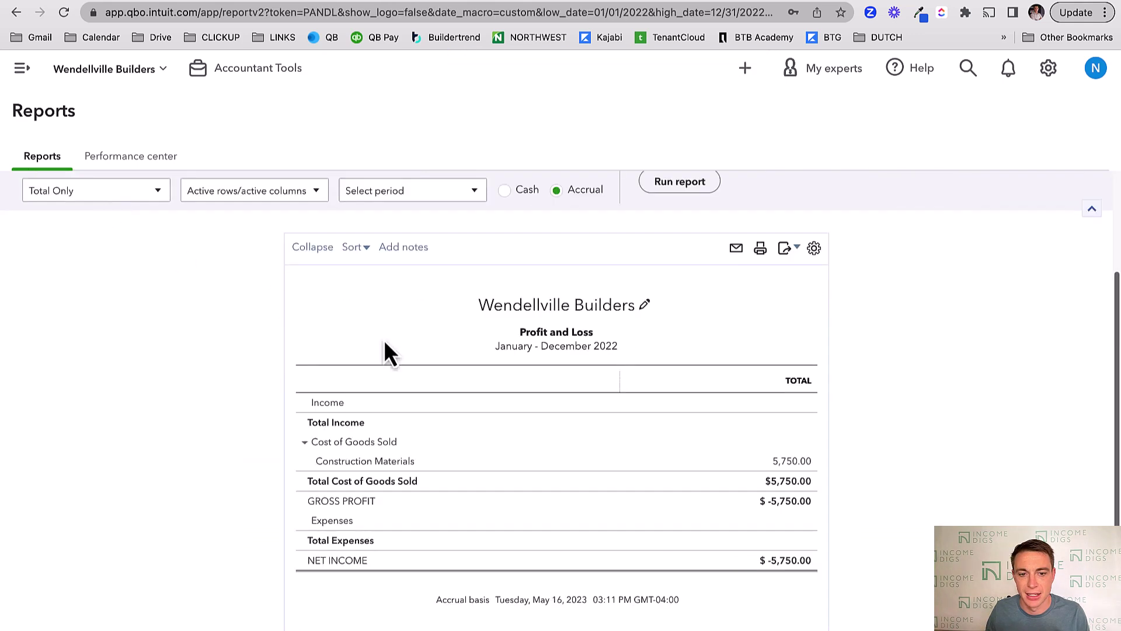
pyautogui.click(800, 463)
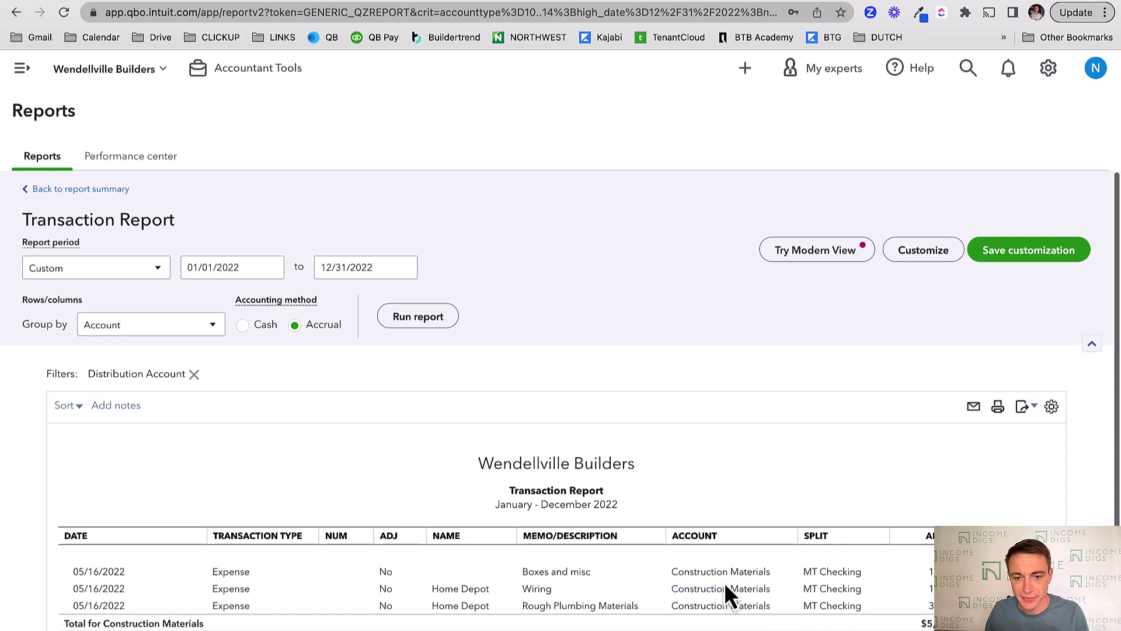
pyautogui.click(725, 587)
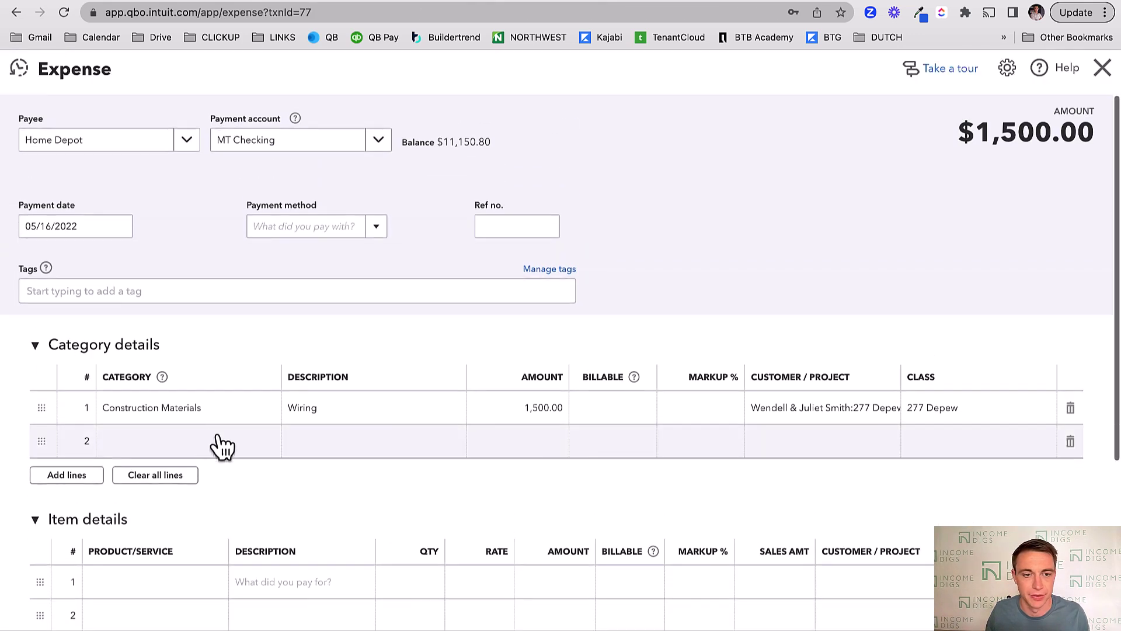
# Add a Rough Electrical item line described 'Wiring' to the $1,500 expense
pyautogui.scroll(-2, 217, 481)
pyautogui.click(140, 456)
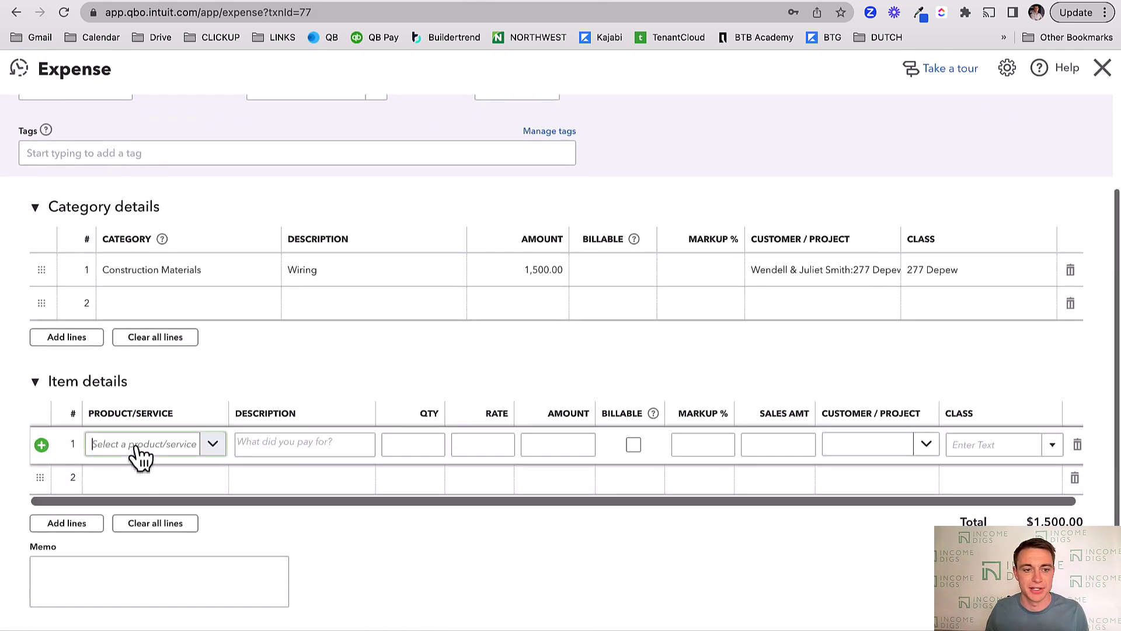
pyautogui.write('rough elec')
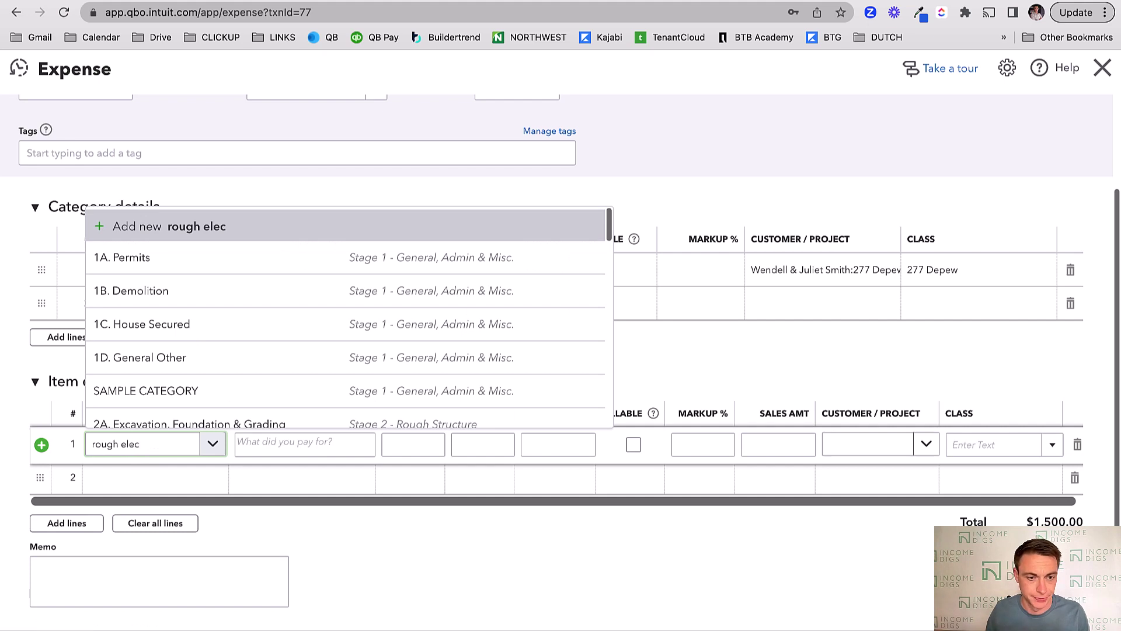
pyautogui.click(156, 410)
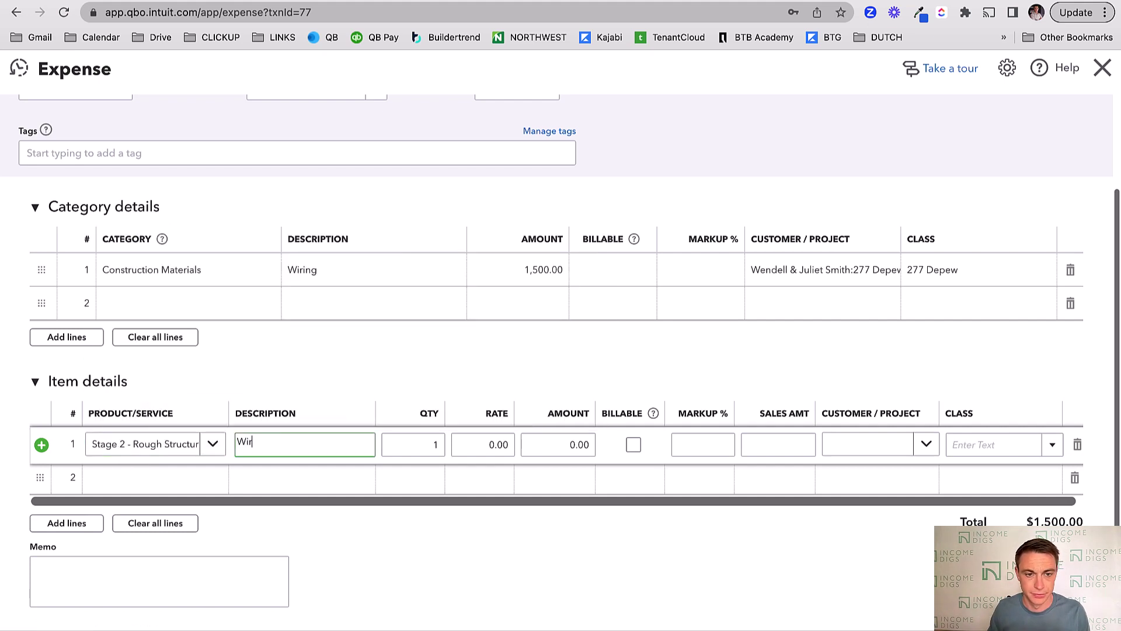
pyautogui.write('Wiring')
pyautogui.press('Tab')
pyautogui.press('Tab')
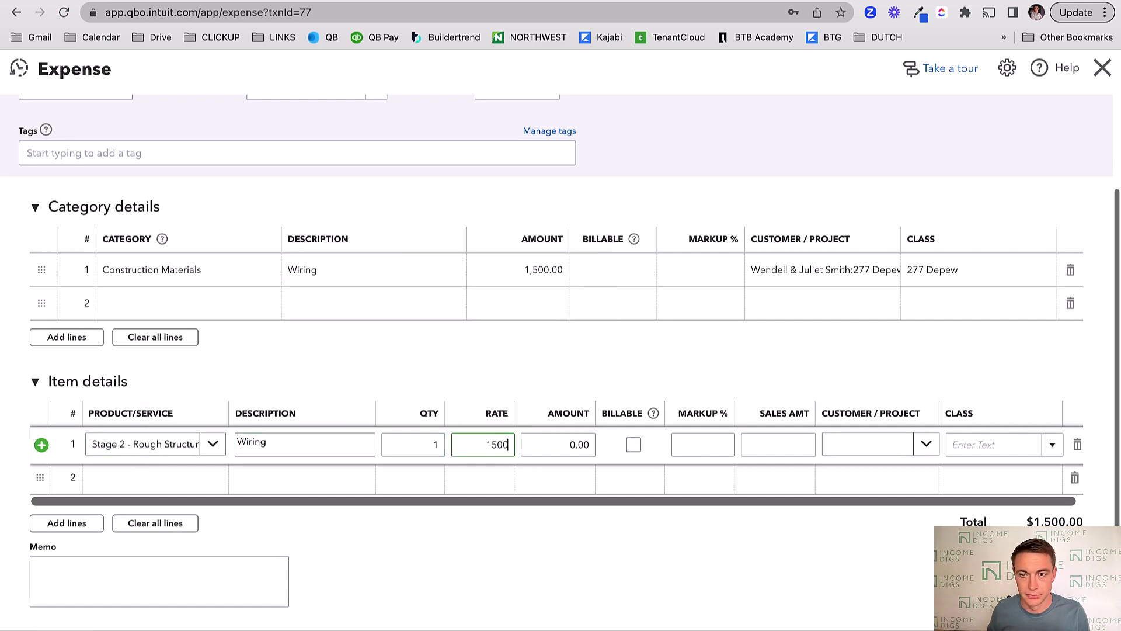
pyautogui.press('Tab')
pyautogui.press('Tab')
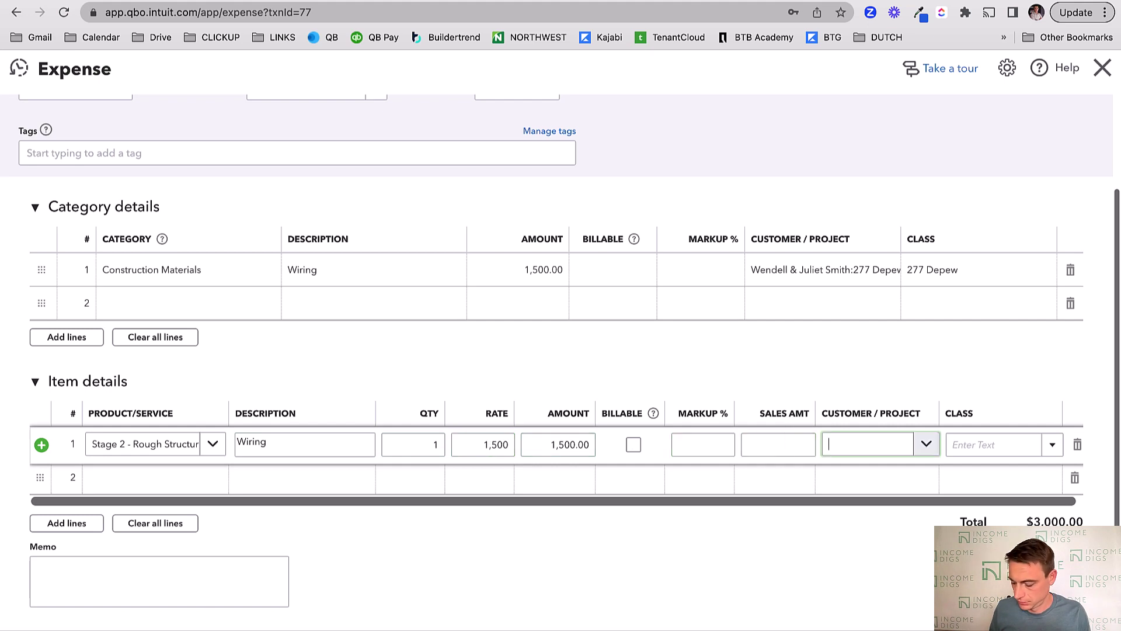
pyautogui.write('277')
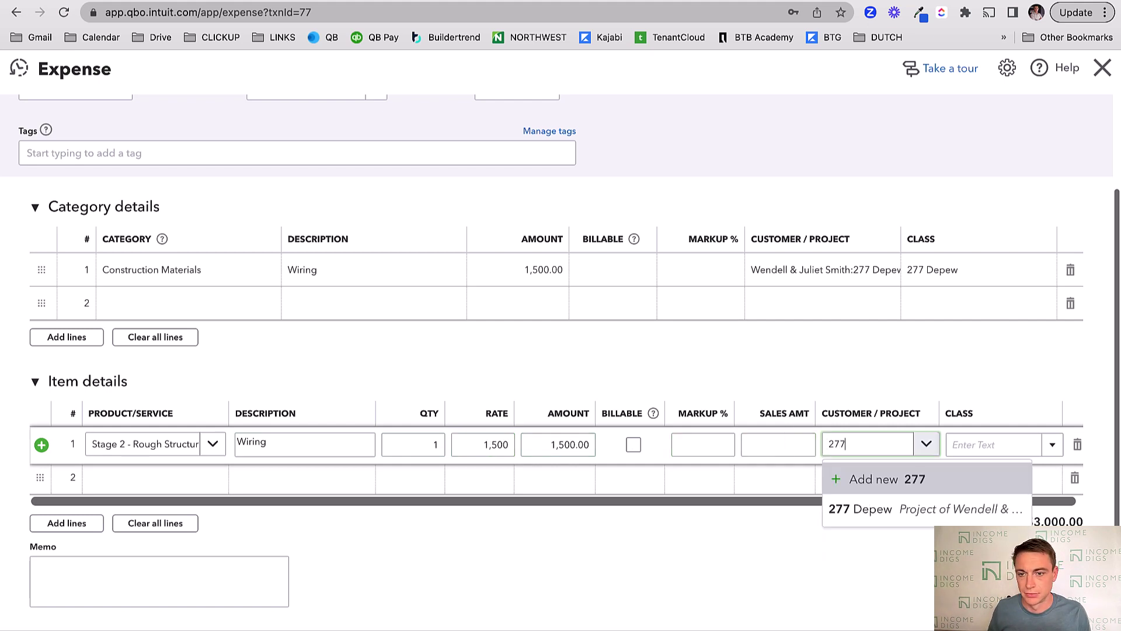
pyautogui.press('Down')
pyautogui.press('Tab')
pyautogui.write('277')
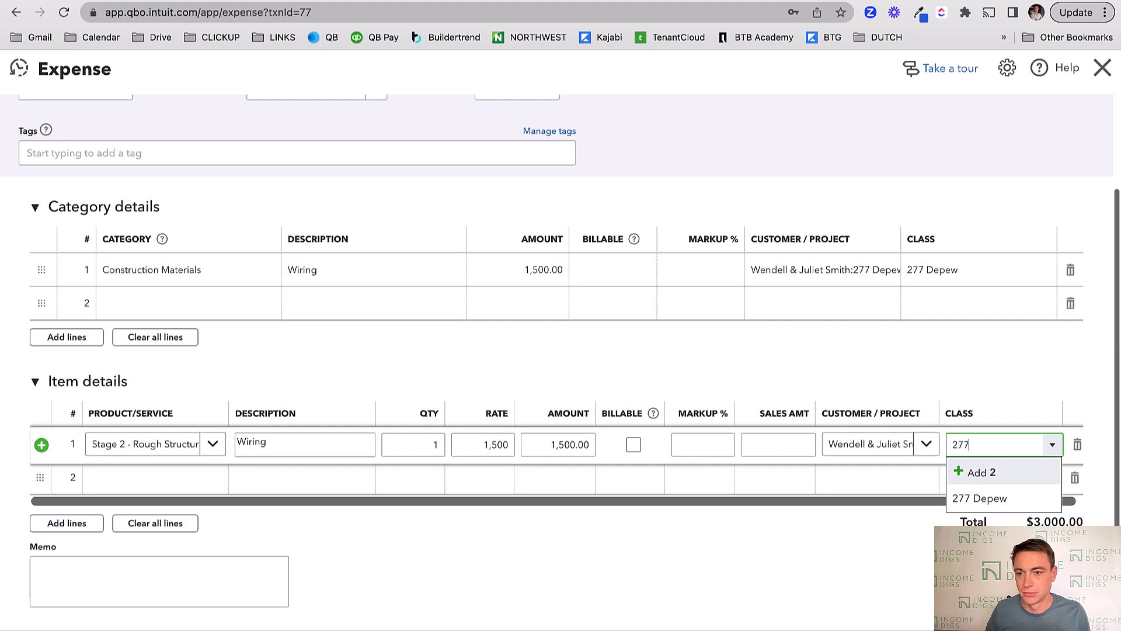
pyautogui.click(984, 501)
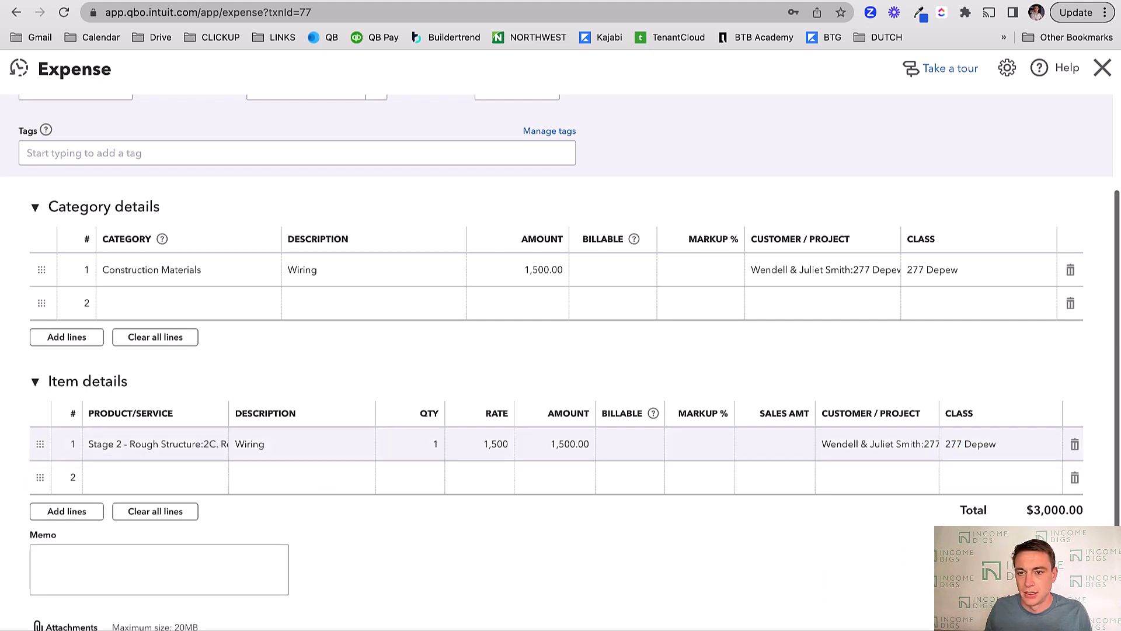
pyautogui.click(1070, 269)
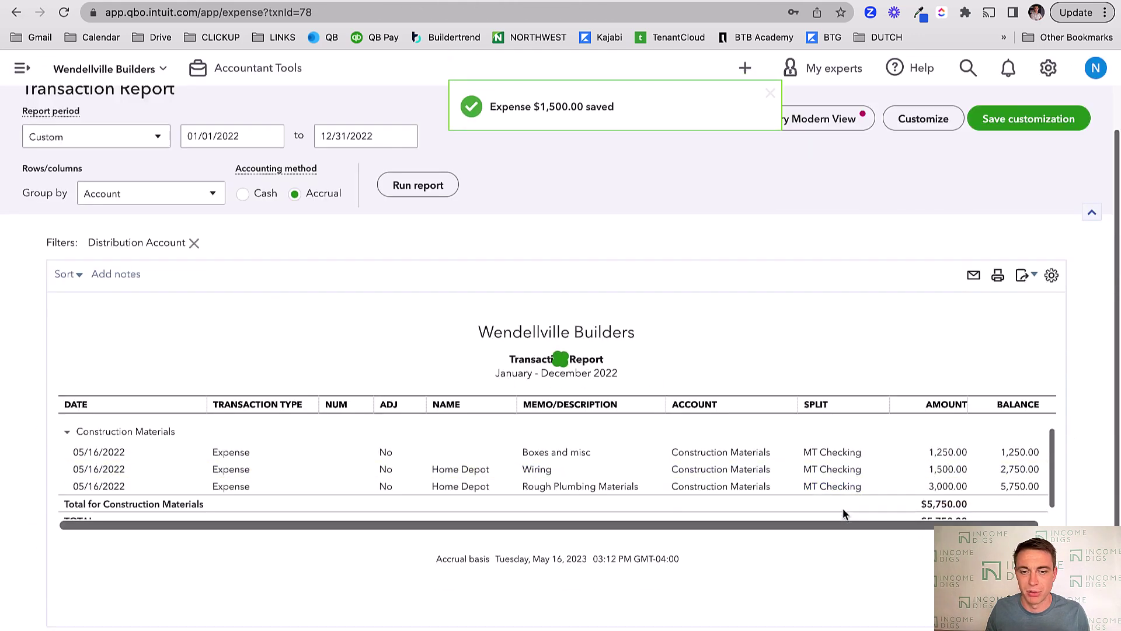
# Open the $3,000 Rough Plumbing Materials expense and add a 2B. Rough Plumbing-Subcontract item line
pyautogui.click(176, 517)
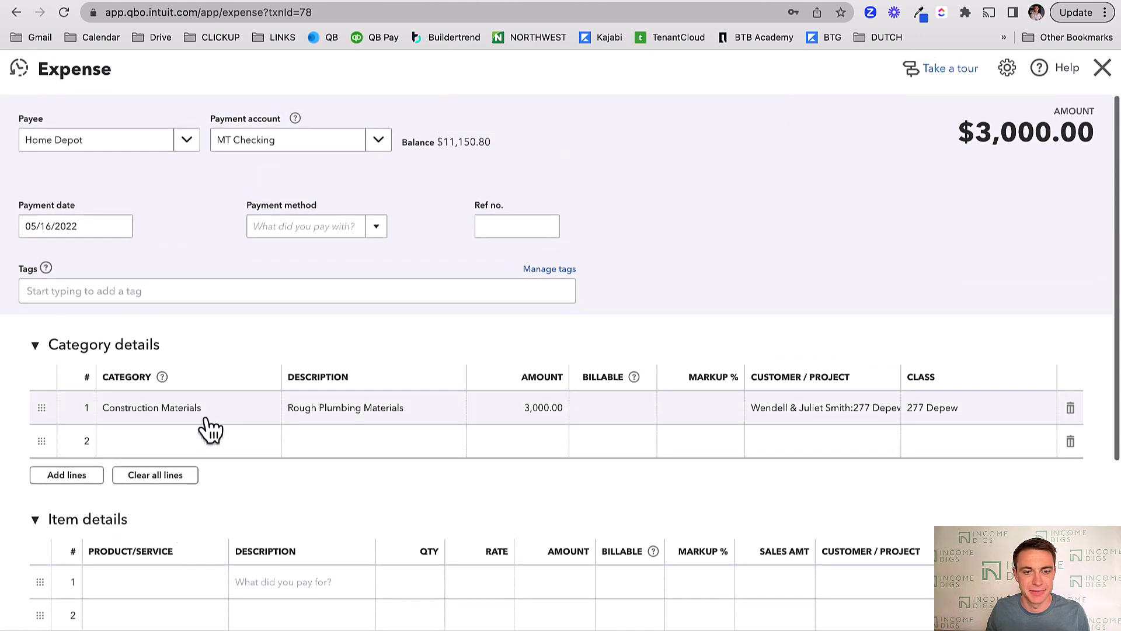
pyautogui.scroll(-2, 180, 464)
pyautogui.scroll(-2, 180, 464)
pyautogui.click(145, 388)
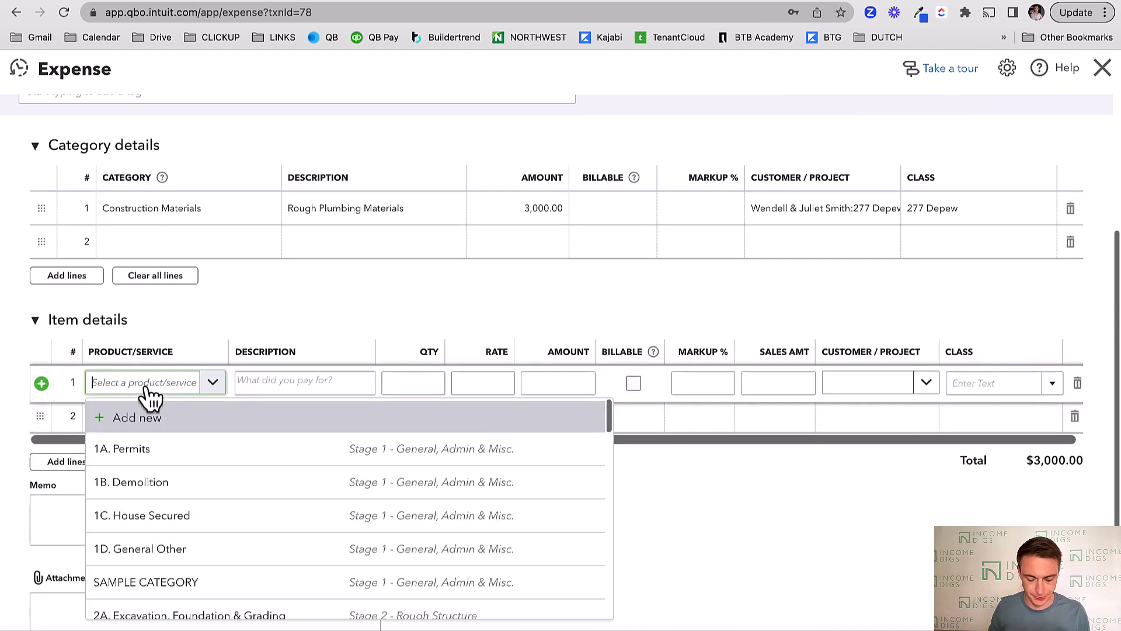
pyautogui.write('rough pl')
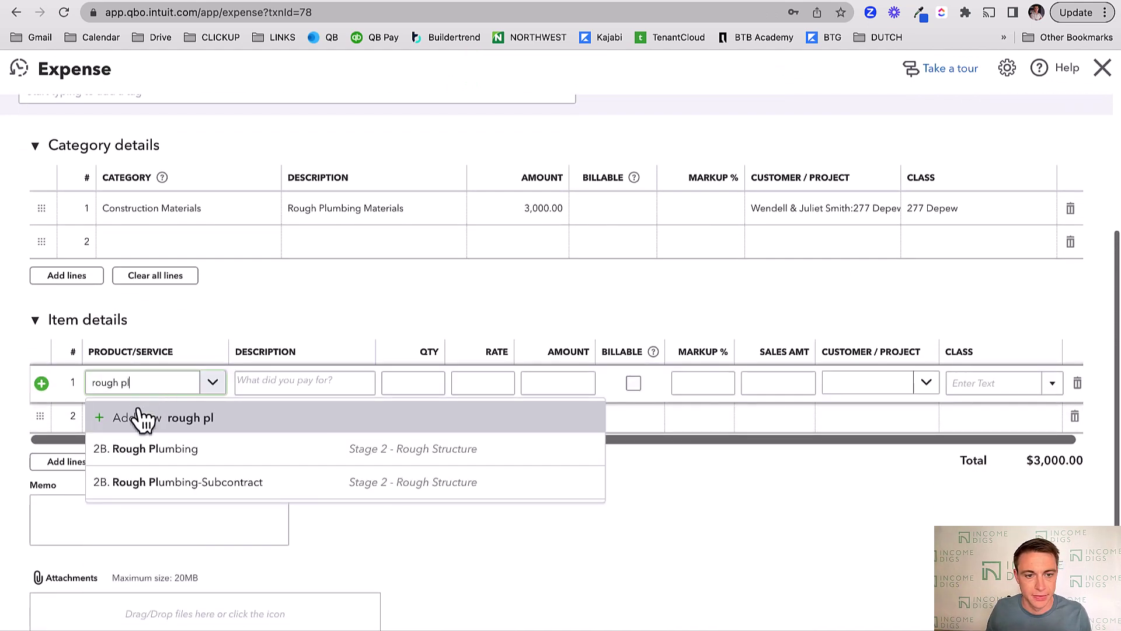
pyautogui.click(180, 489)
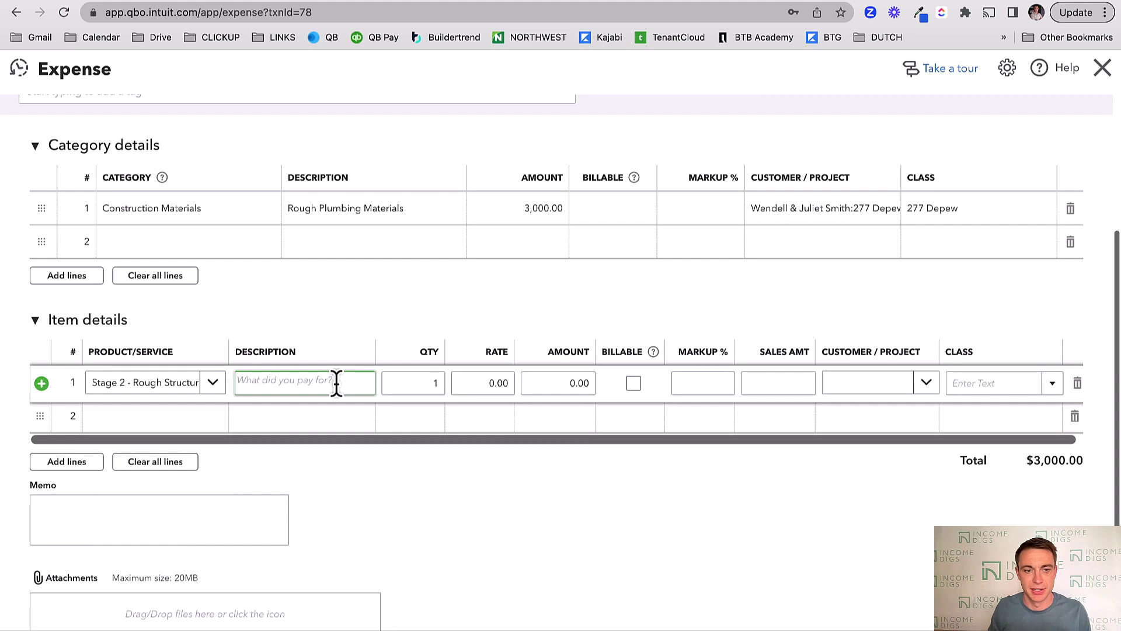
pyautogui.write('Rjo')
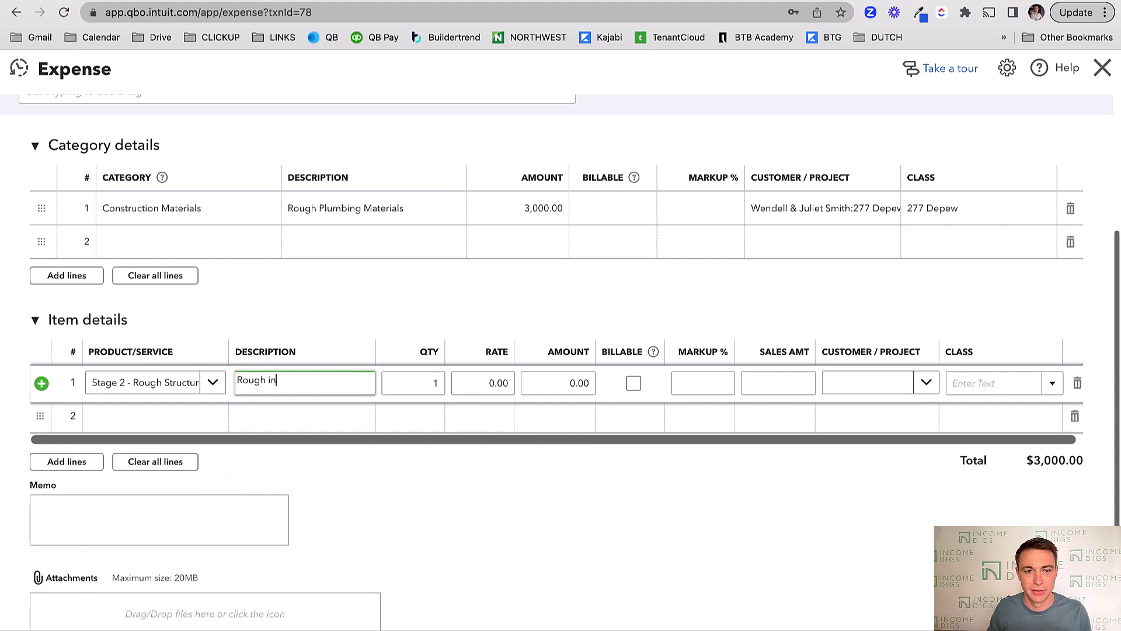
pyautogui.press('Tab')
pyautogui.press('Tab')
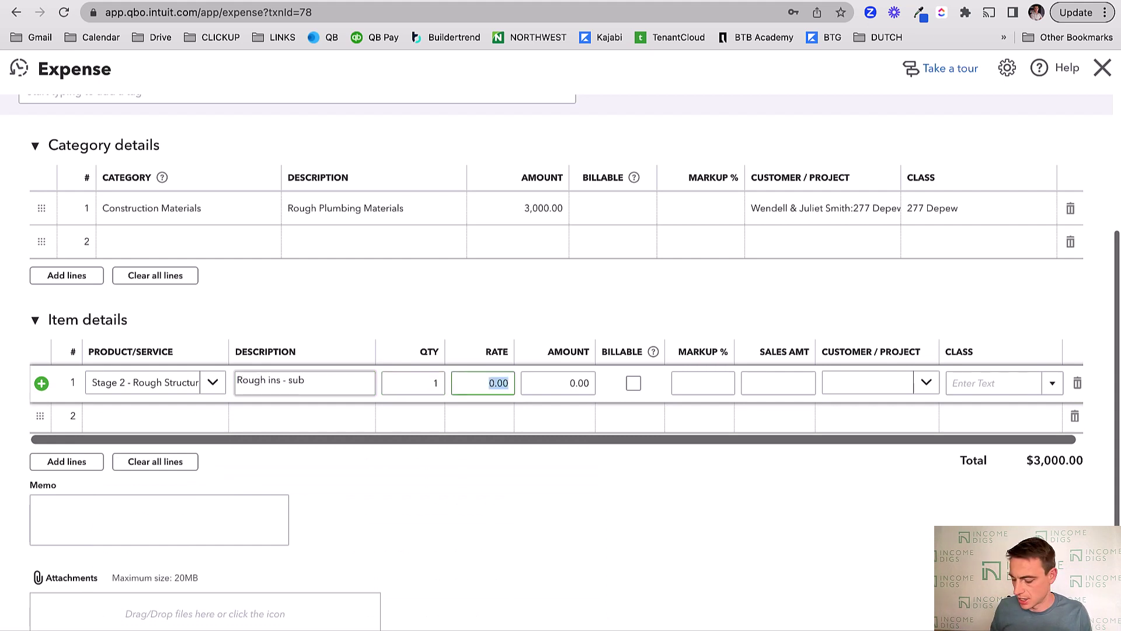
pyautogui.press('Tab')
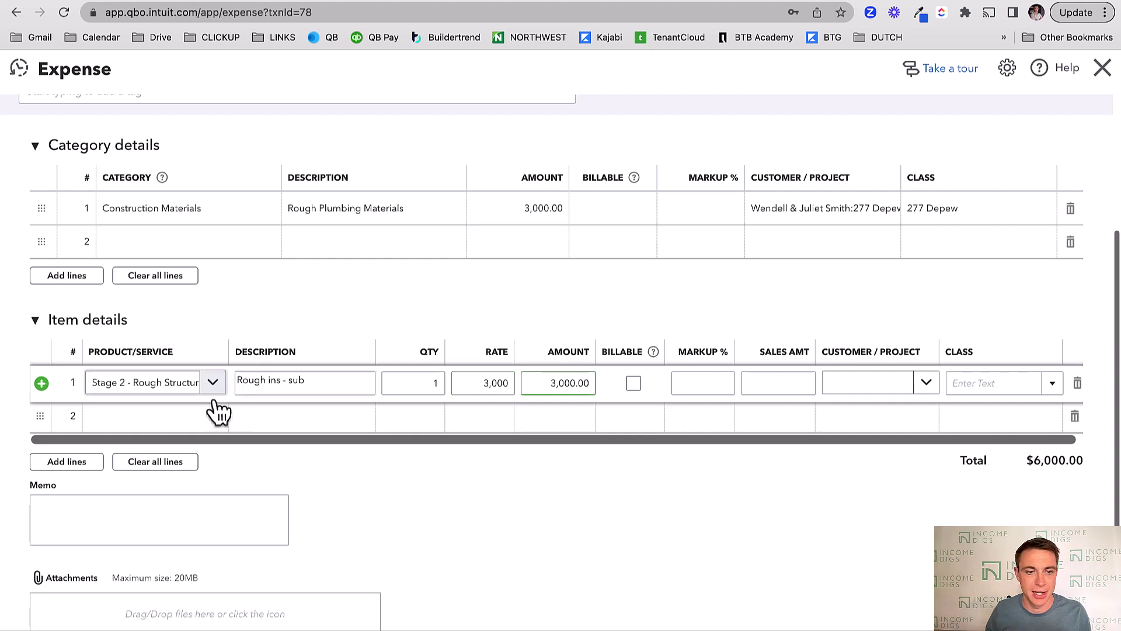
# Add a second 2B. Rough Plumbing line and change line 1's rate to 1,500
pyautogui.click(159, 425)
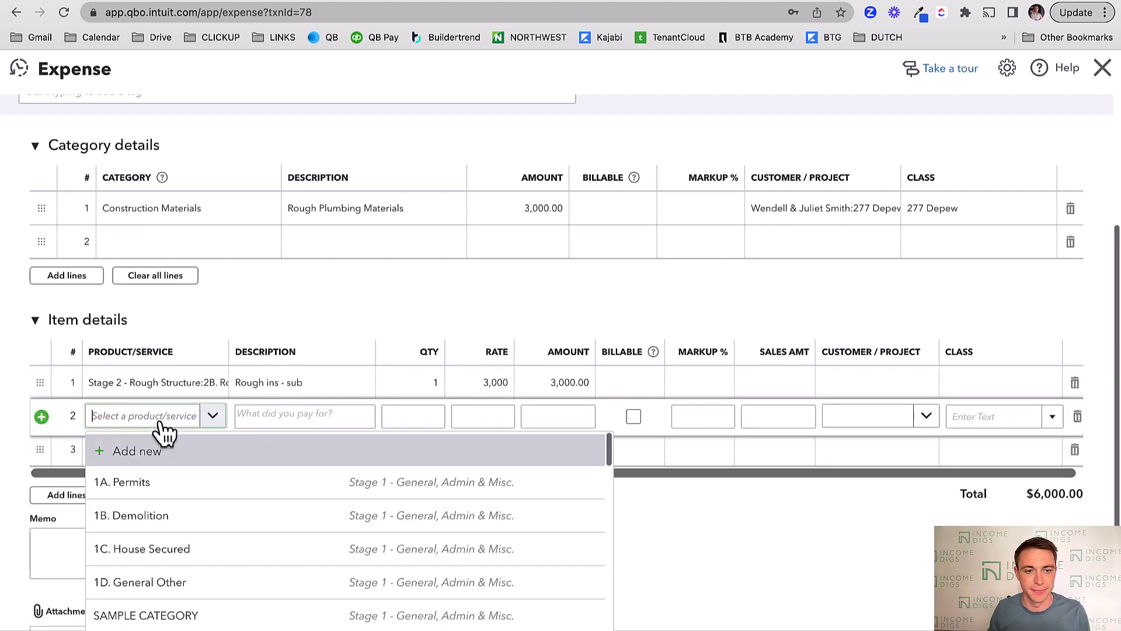
pyautogui.write('mater')
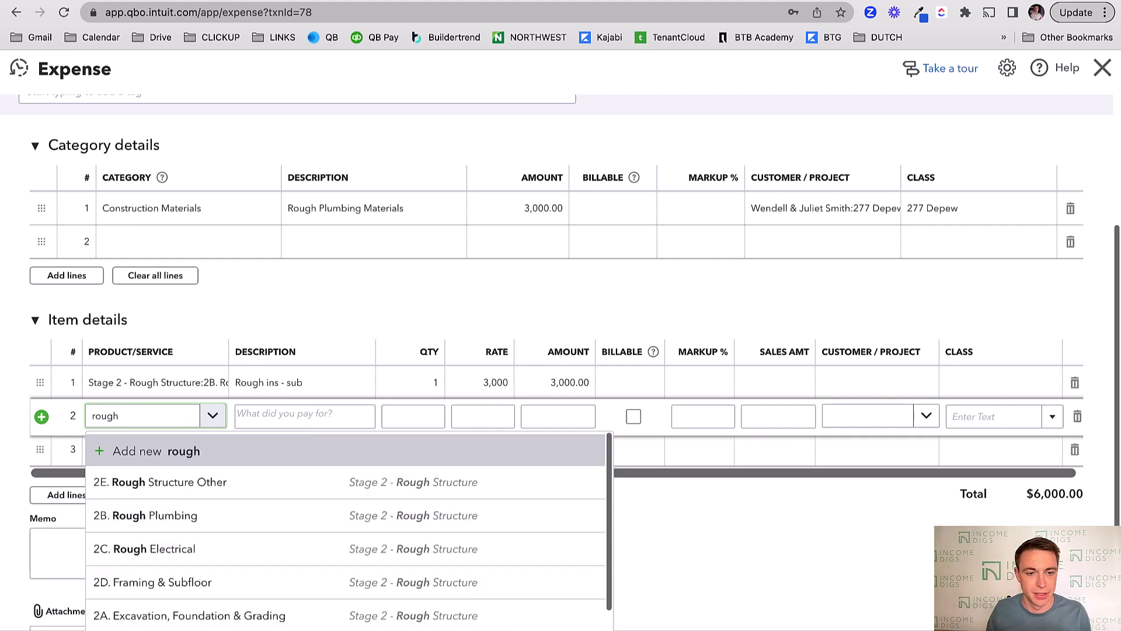
pyautogui.click(178, 509)
pyautogui.click(316, 413)
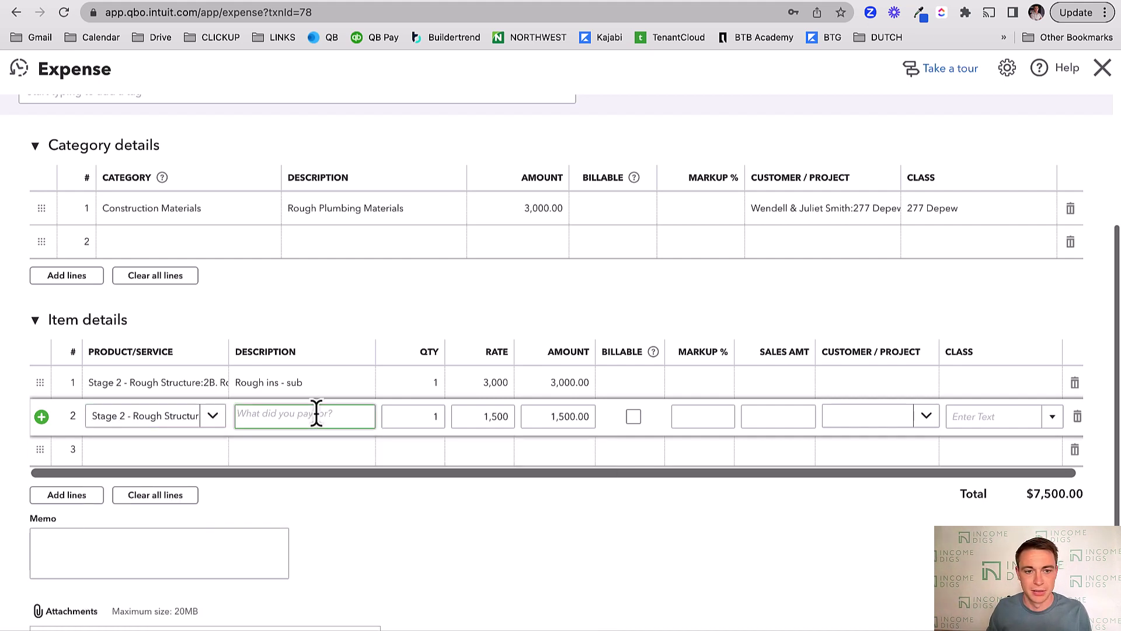
pyautogui.write('aterials')
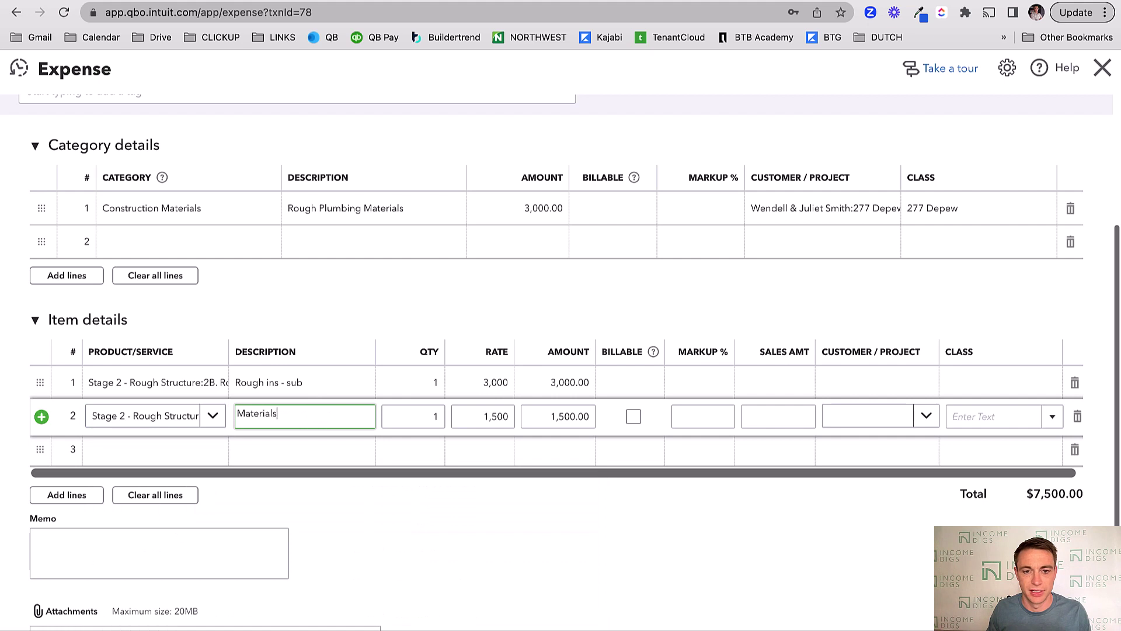
pyautogui.press('Tab')
pyautogui.press('Tab')
pyautogui.click(478, 382)
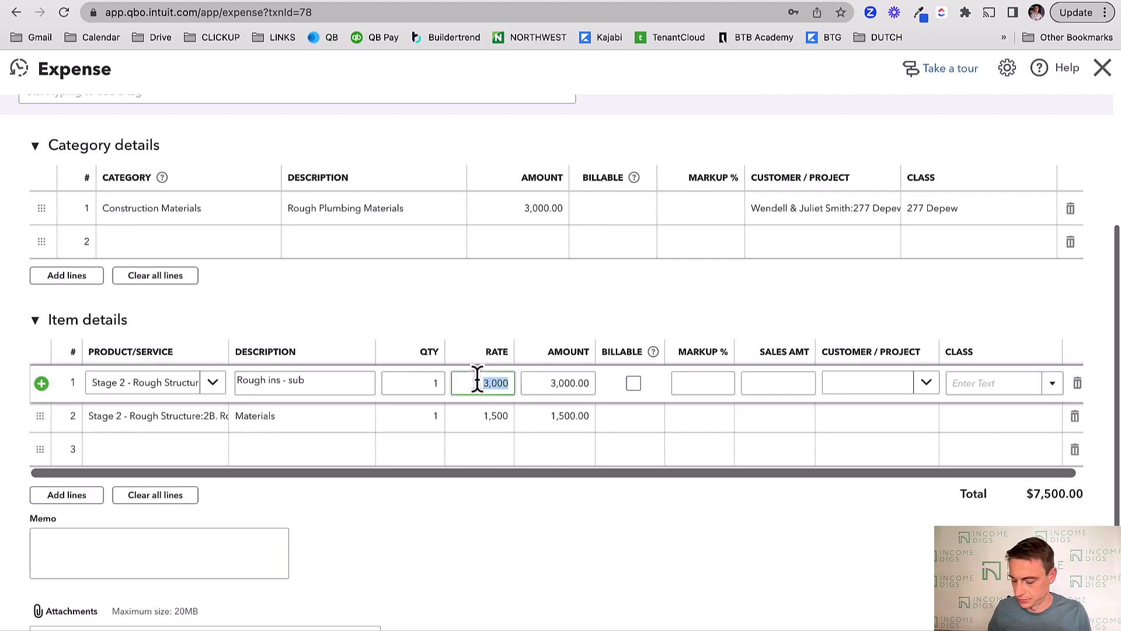
pyautogui.write('1,500')
pyautogui.press('Tab')
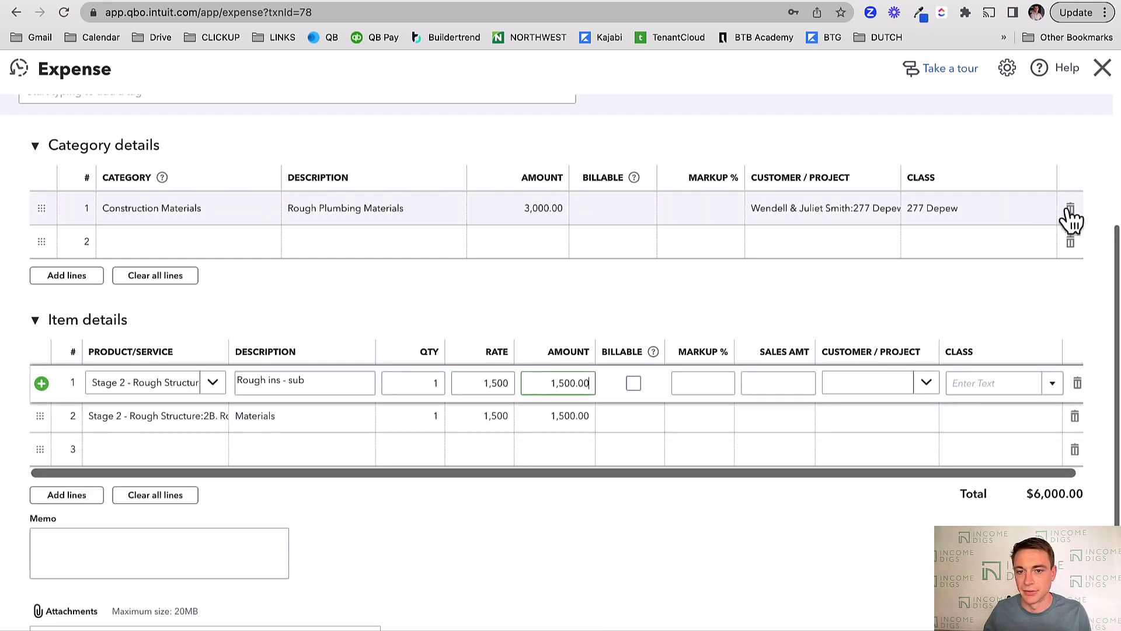
pyautogui.click(1071, 210)
pyautogui.click(864, 392)
pyautogui.write('2')
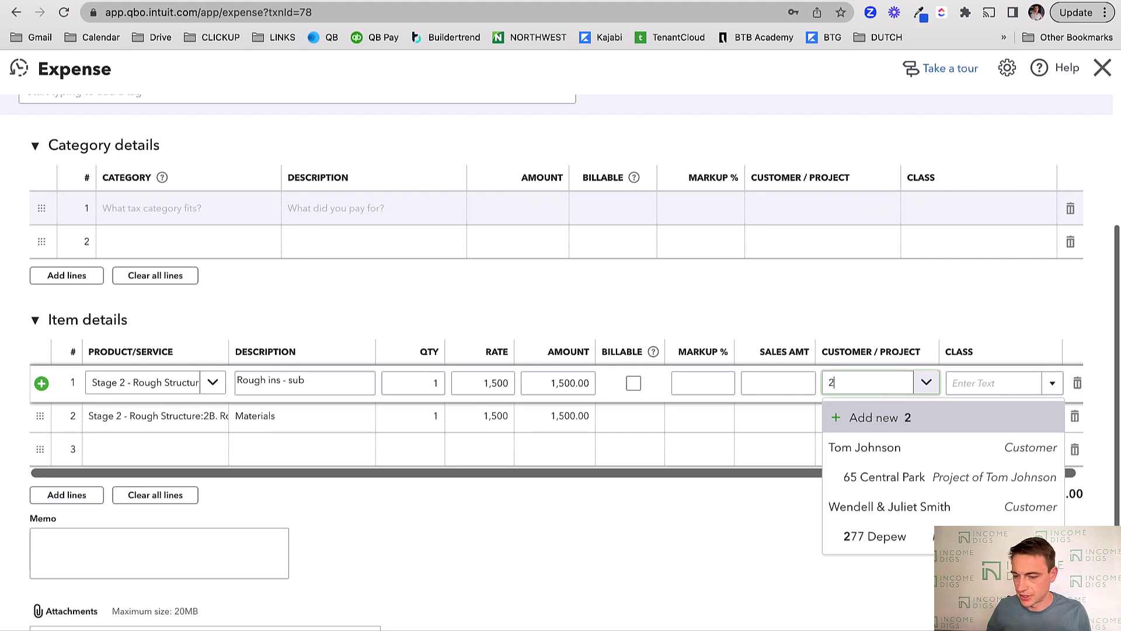
pyautogui.write('77')
pyautogui.click(907, 448)
pyautogui.click(988, 383)
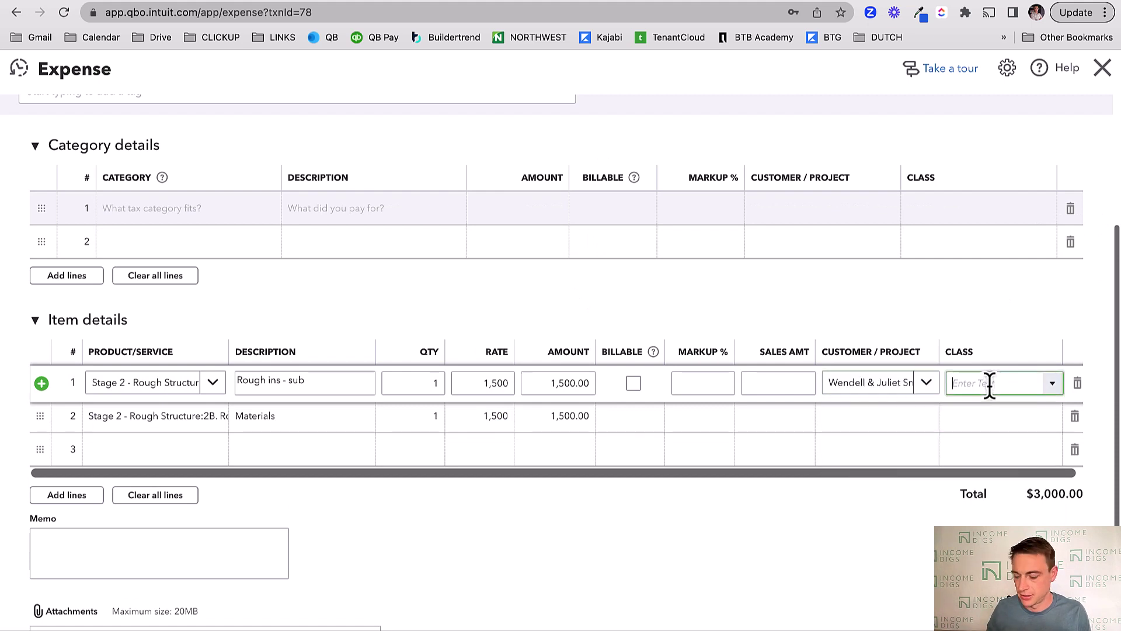
pyautogui.write('277')
pyautogui.click(1000, 446)
pyautogui.click(881, 418)
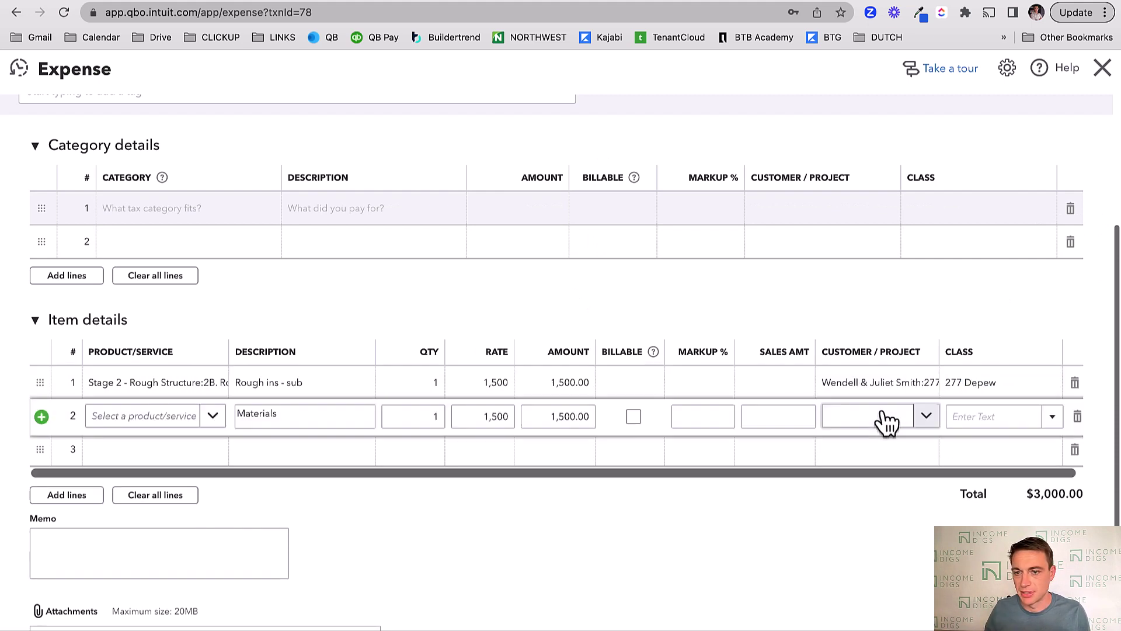
pyautogui.write('277')
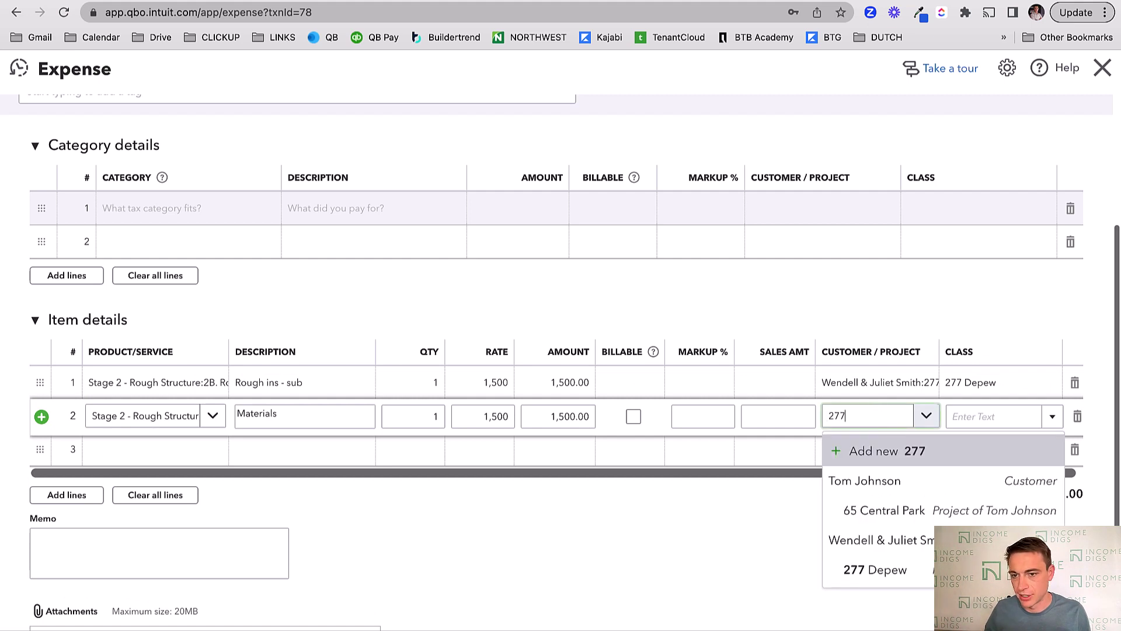
pyautogui.click(916, 480)
pyautogui.click(1001, 414)
pyautogui.write('27')
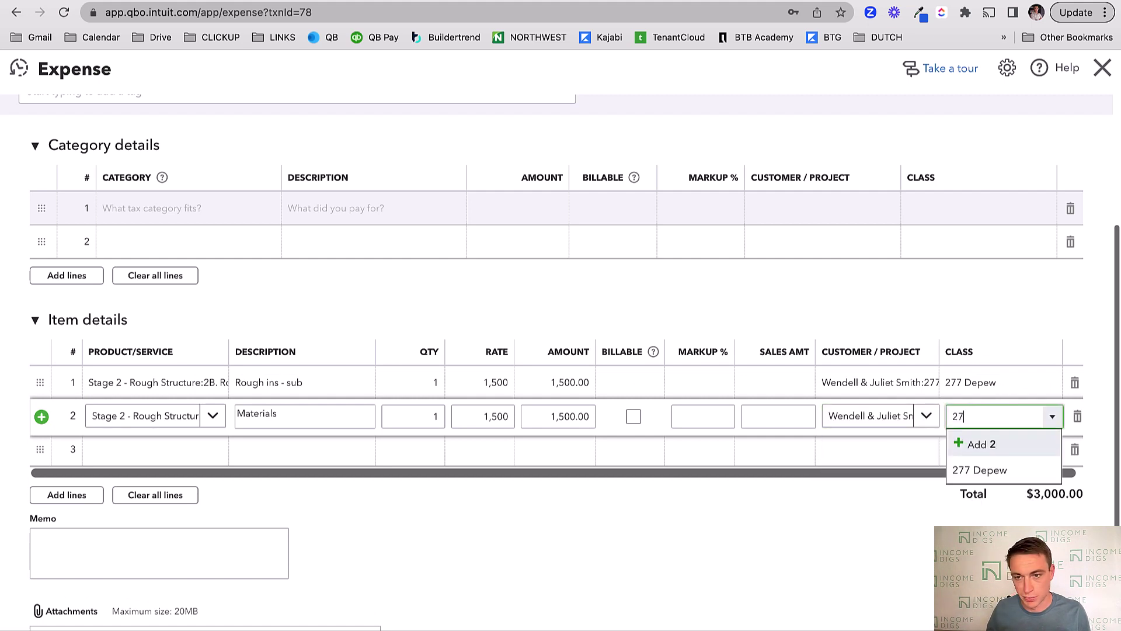
pyautogui.write('7 Depew')
pyautogui.click(981, 471)
pyautogui.click(809, 480)
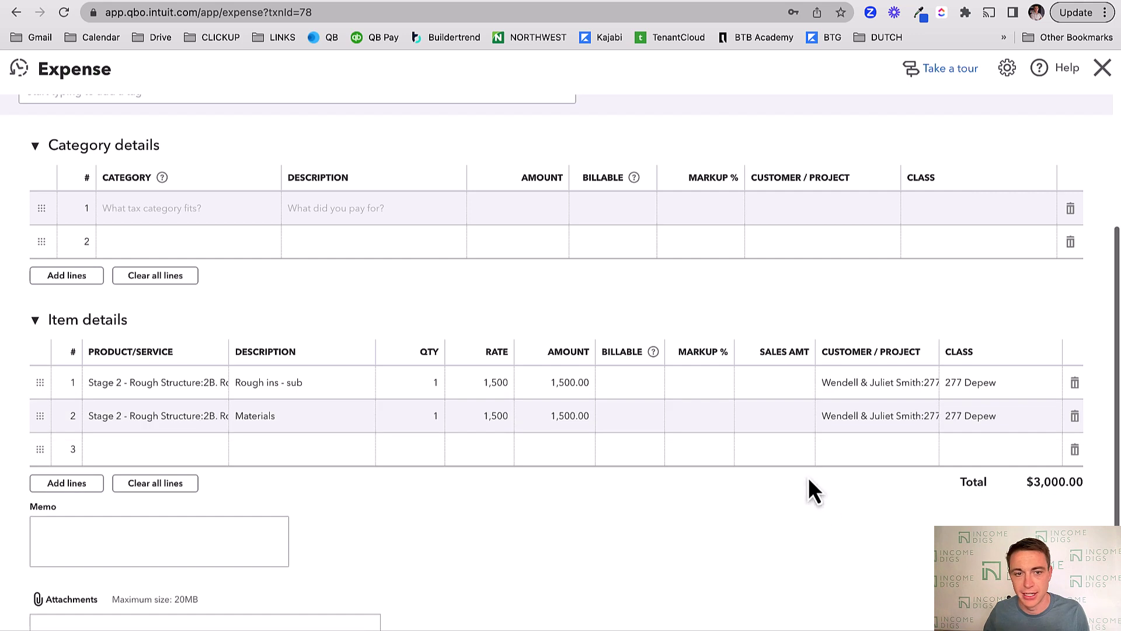
pyautogui.scroll(4, 809, 480)
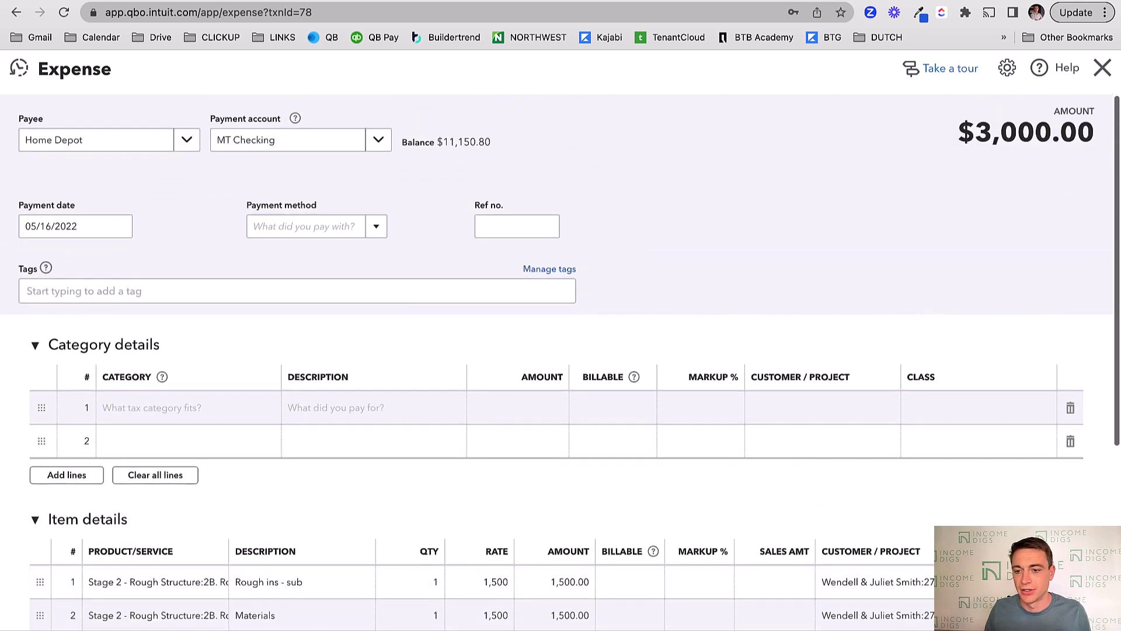
pyautogui.hotkey('ctrl', 'alt', 'd')
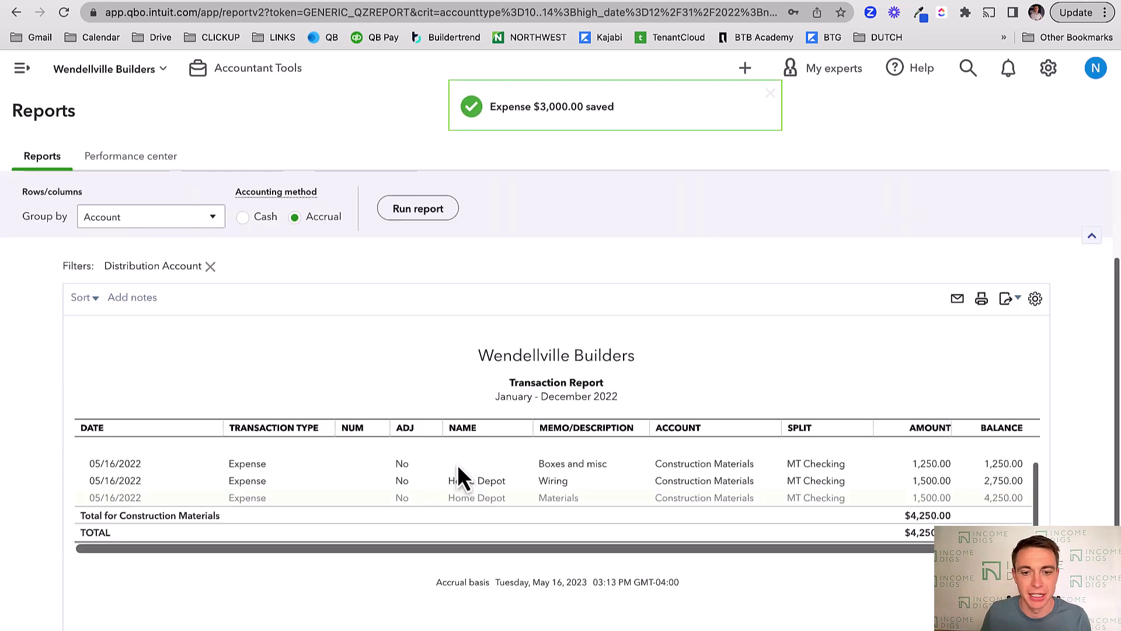
# Return to the Profit and Loss and drill into the cost of goods sold transactions
pyautogui.scroll(2, 213, 319)
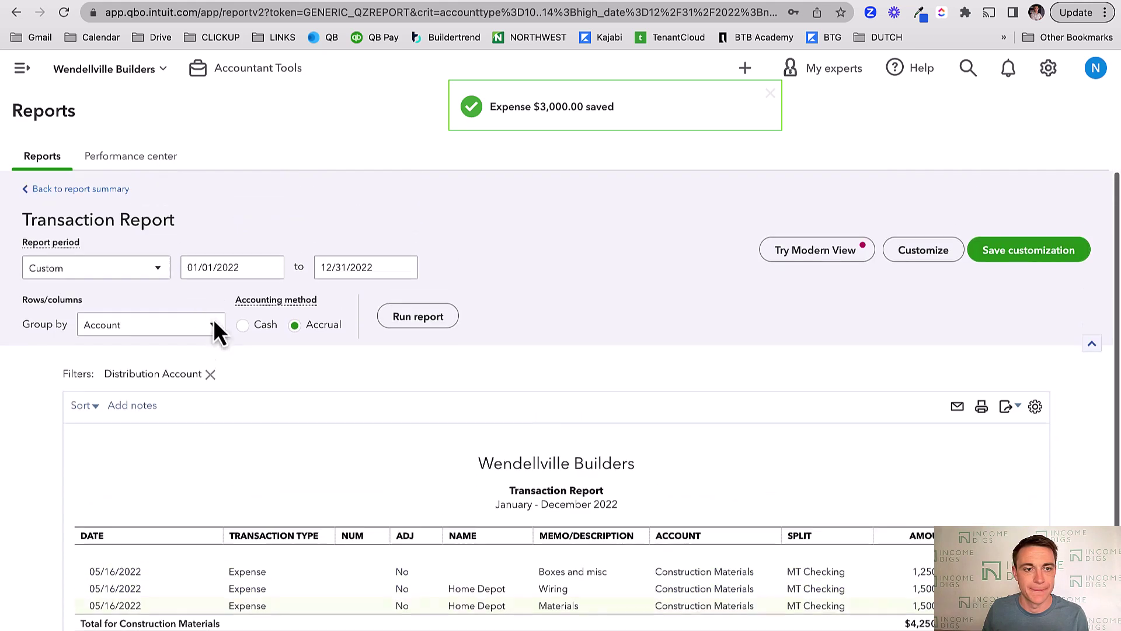
pyautogui.click(87, 190)
pyautogui.scroll(-3, 409, 456)
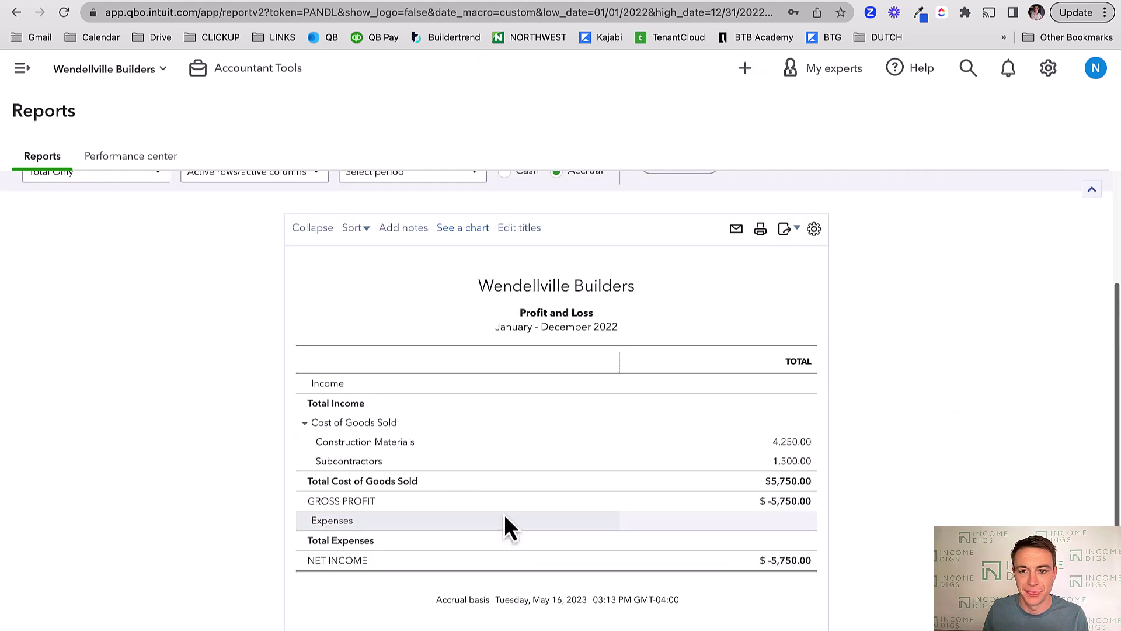
pyautogui.scroll(-1, 506, 528)
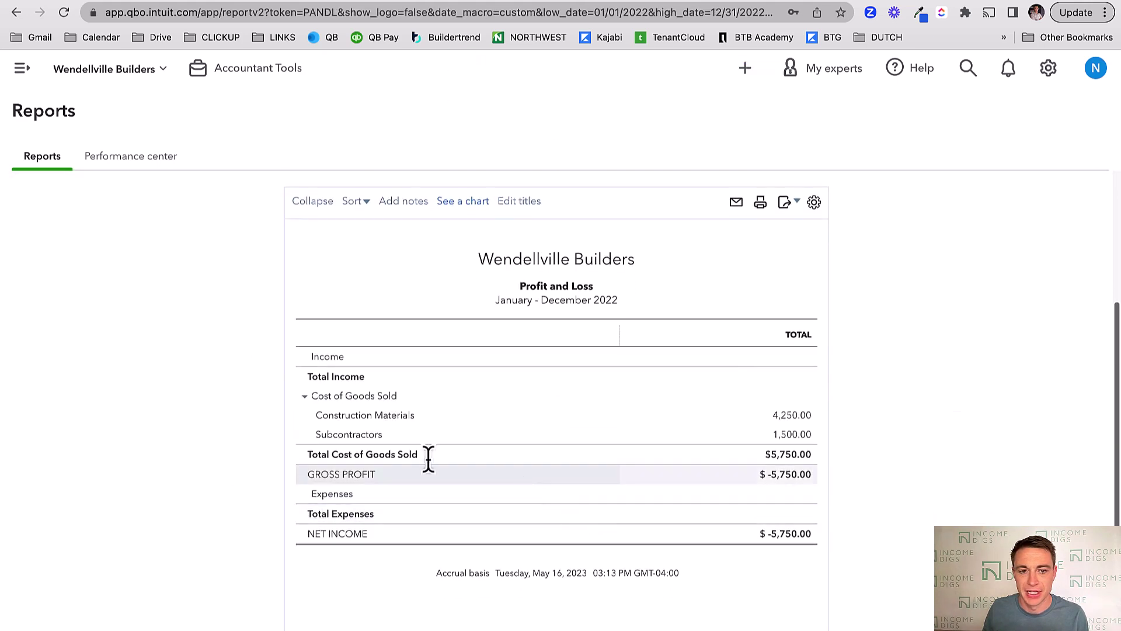
pyautogui.click(790, 455)
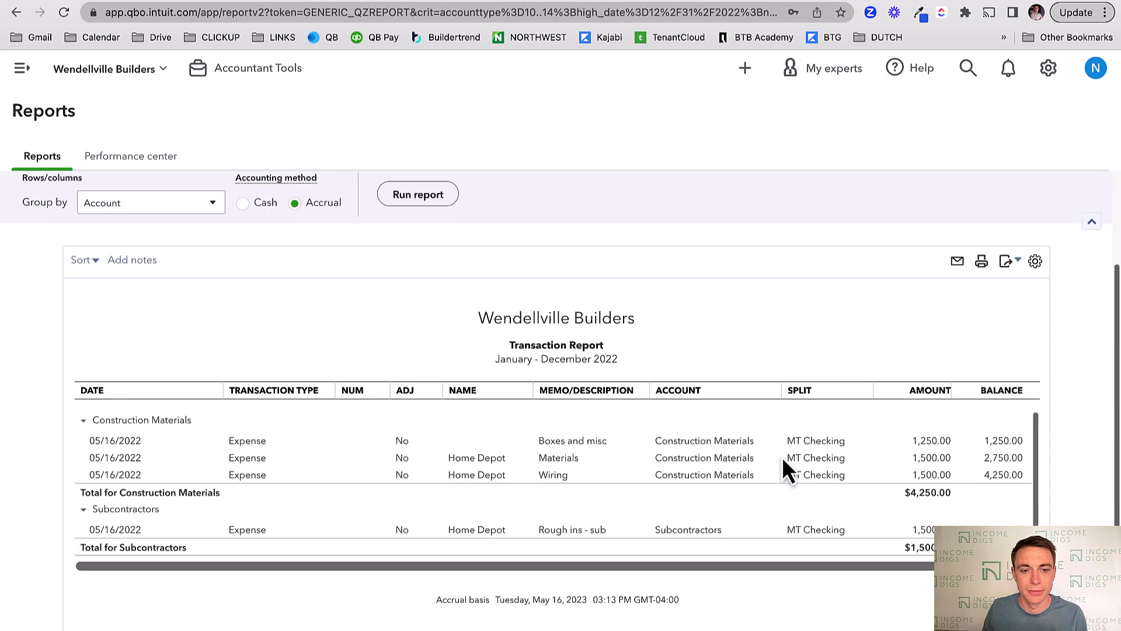
# Review the $5,750.00 Transaction Report and open its Group by options
pyautogui.scroll(2, 135, 428)
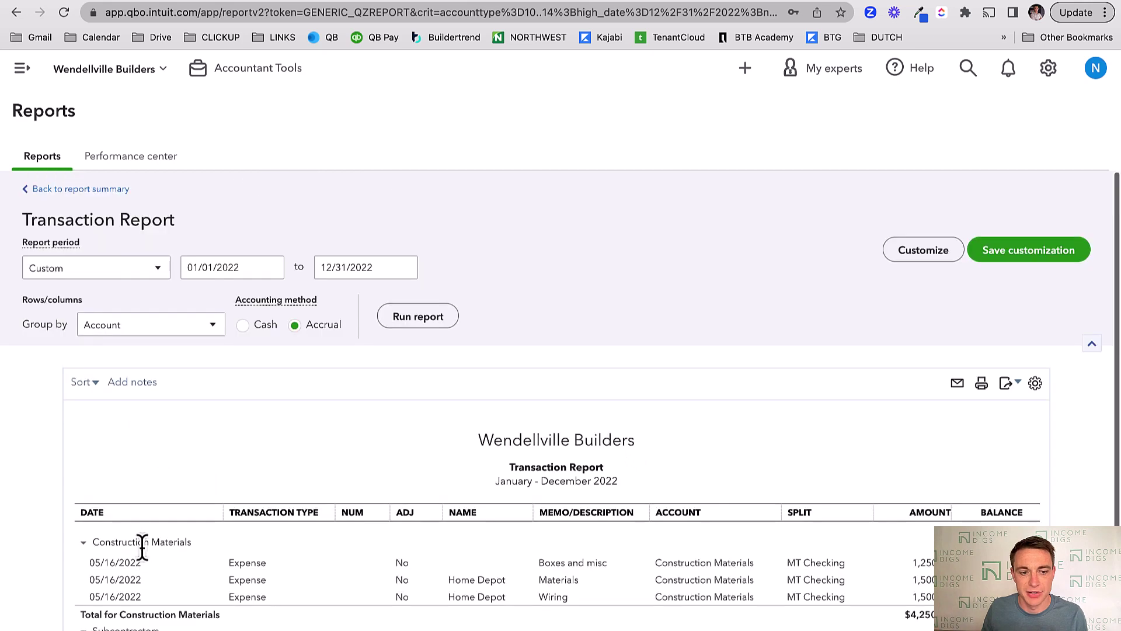
pyautogui.scroll(-1, 142, 549)
pyautogui.scroll(-2, 13, 451)
pyautogui.scroll(-1, 13, 450)
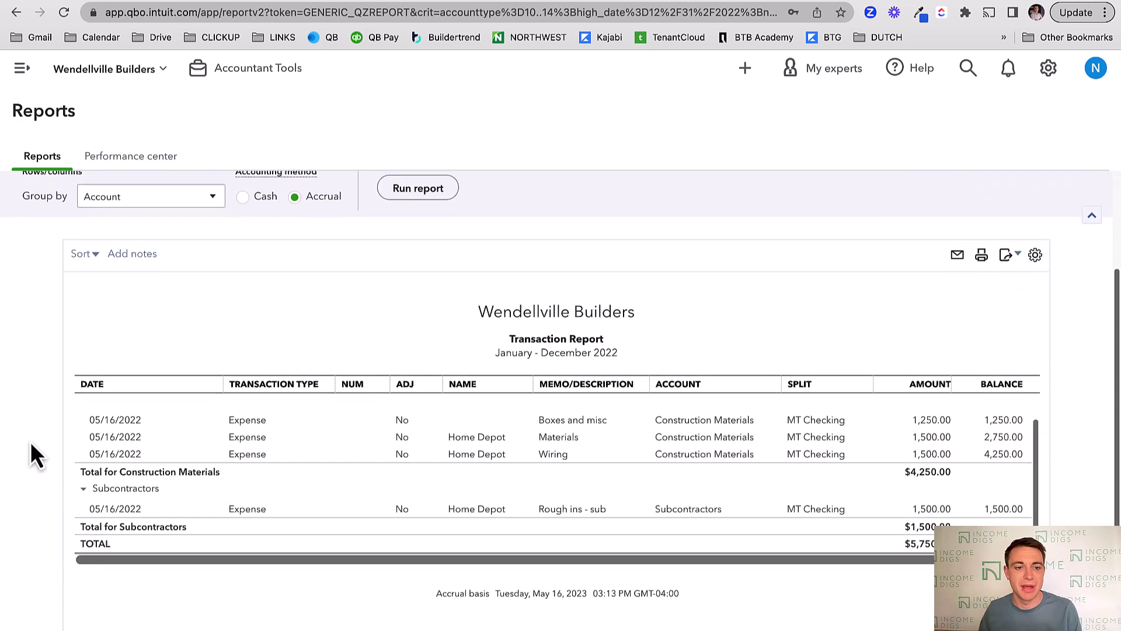
pyautogui.scroll(1, 85, 443)
pyautogui.scroll(1, 34, 355)
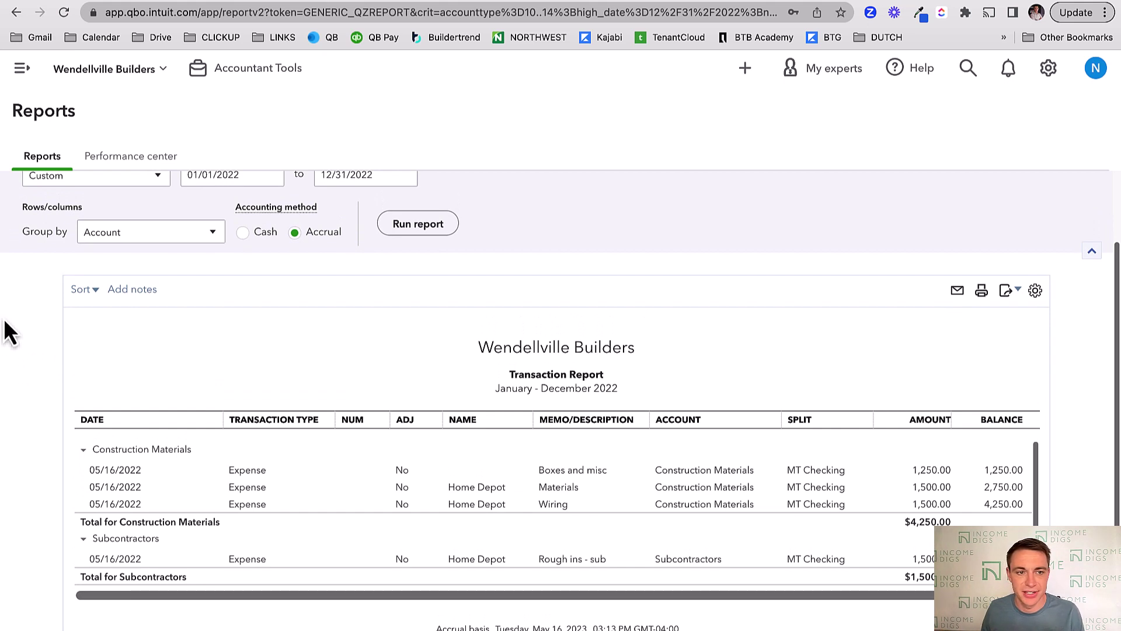
pyautogui.click(86, 231)
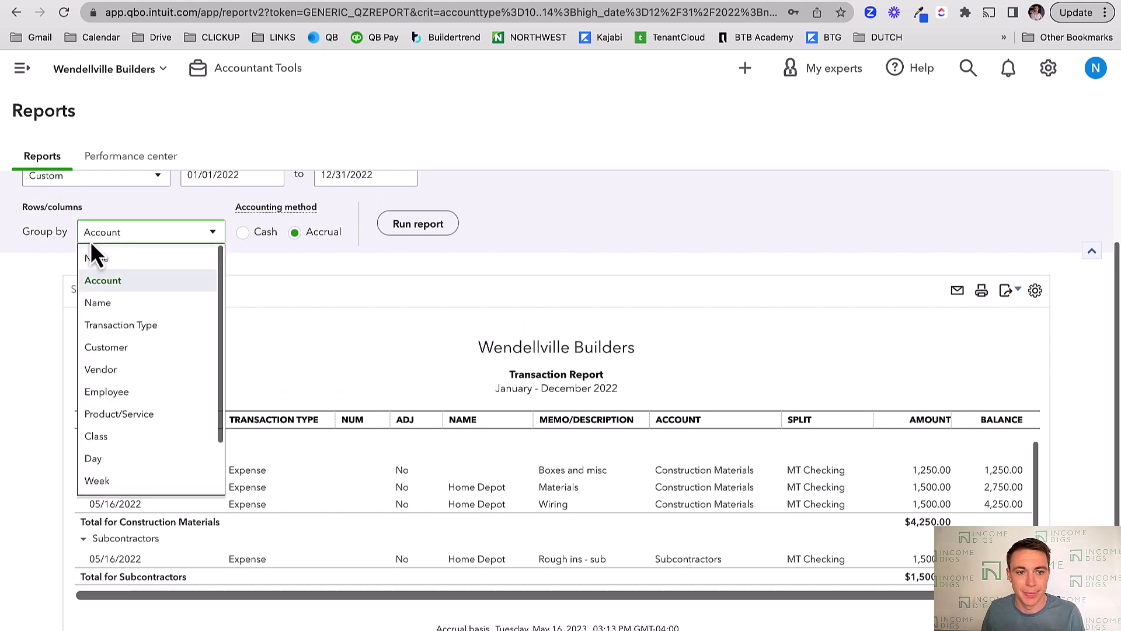
# Regroup the Transaction Report by Product/Service and rerun it
pyautogui.click(113, 414)
pyautogui.click(429, 226)
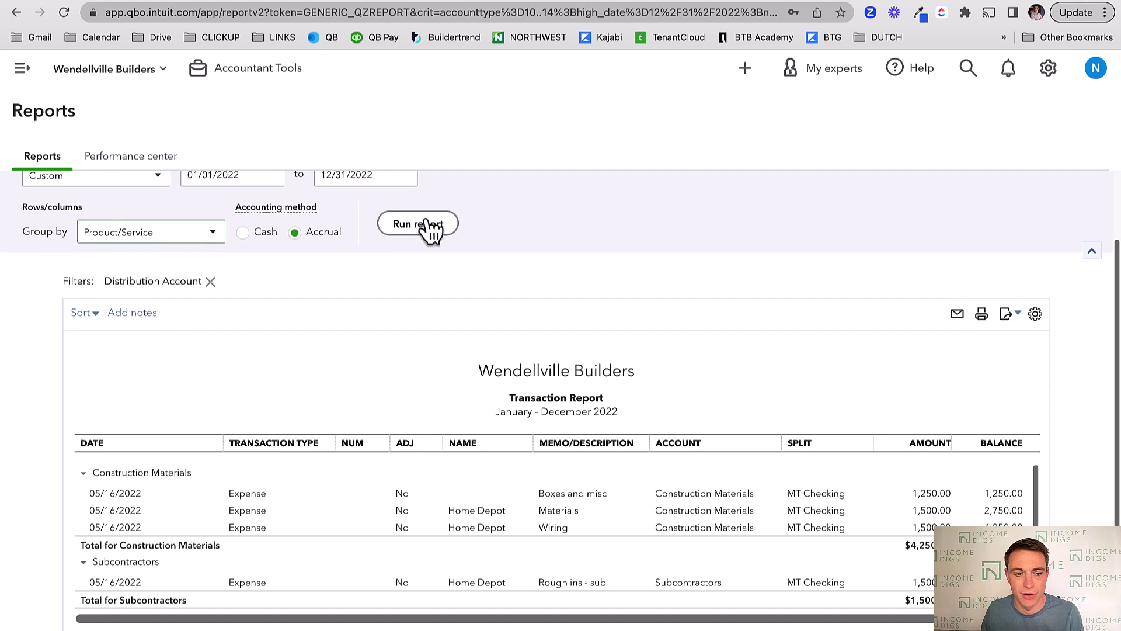
pyautogui.scroll(-4, 73, 362)
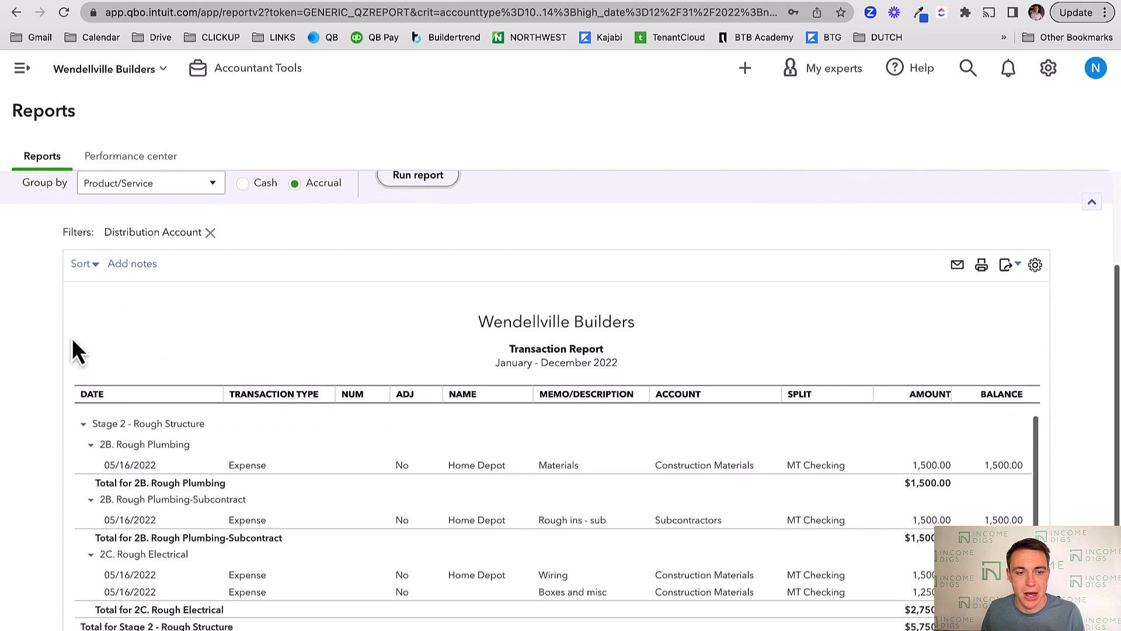
pyautogui.scroll(-1, 76, 340)
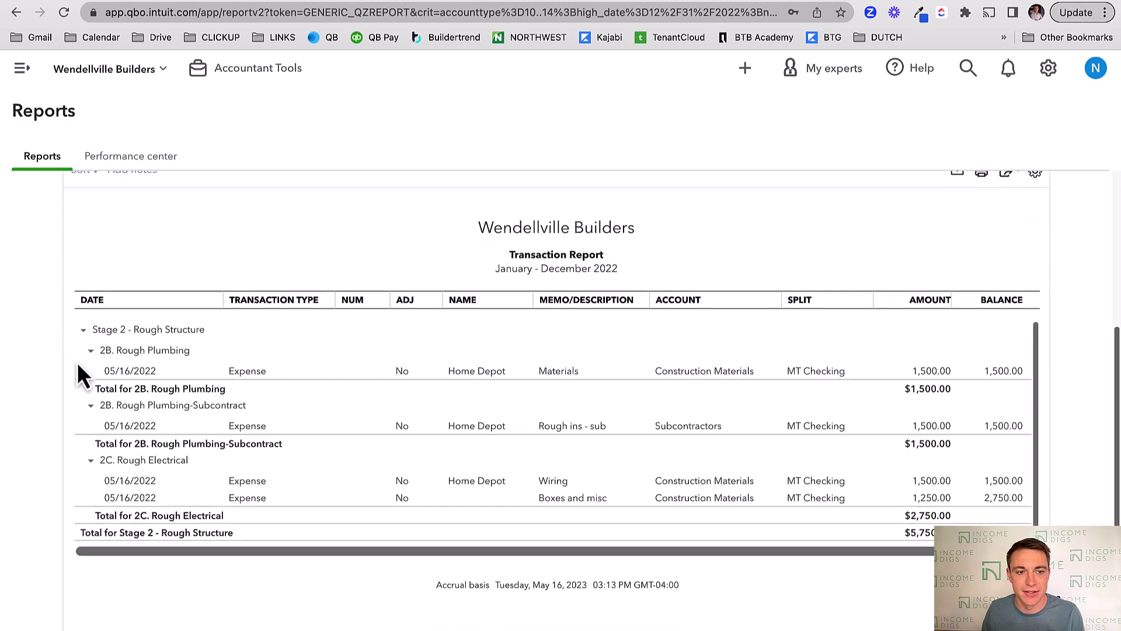
# Collapse the 2B, 2C and Stage 2 - Rough Structure groups to $5,750.00, then return to the summary
pyautogui.click(91, 351)
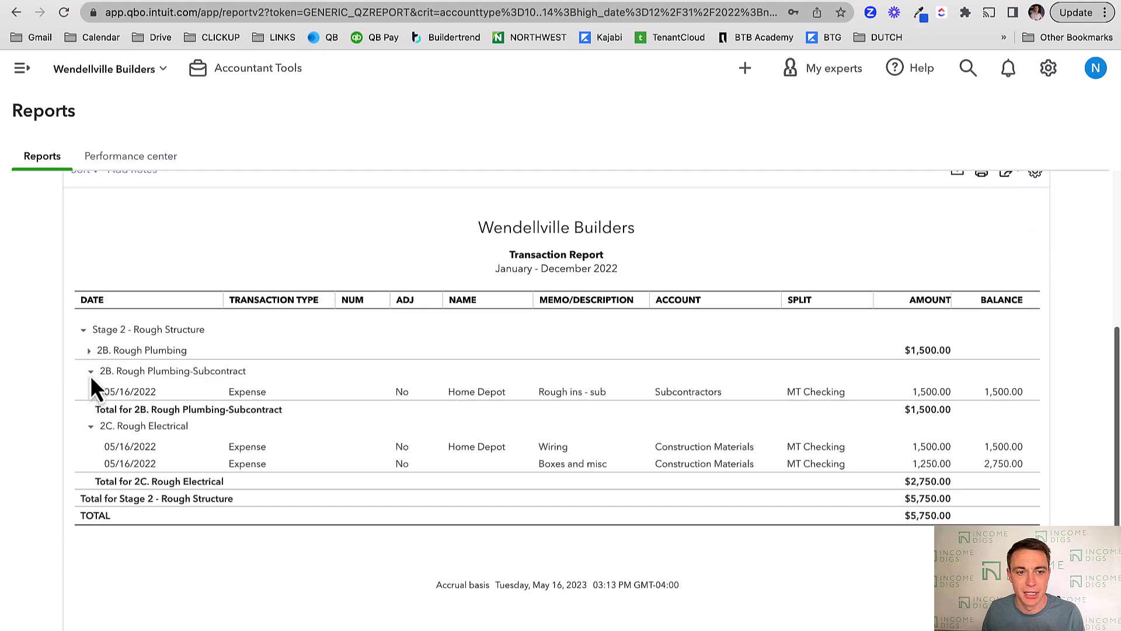
pyautogui.click(91, 373)
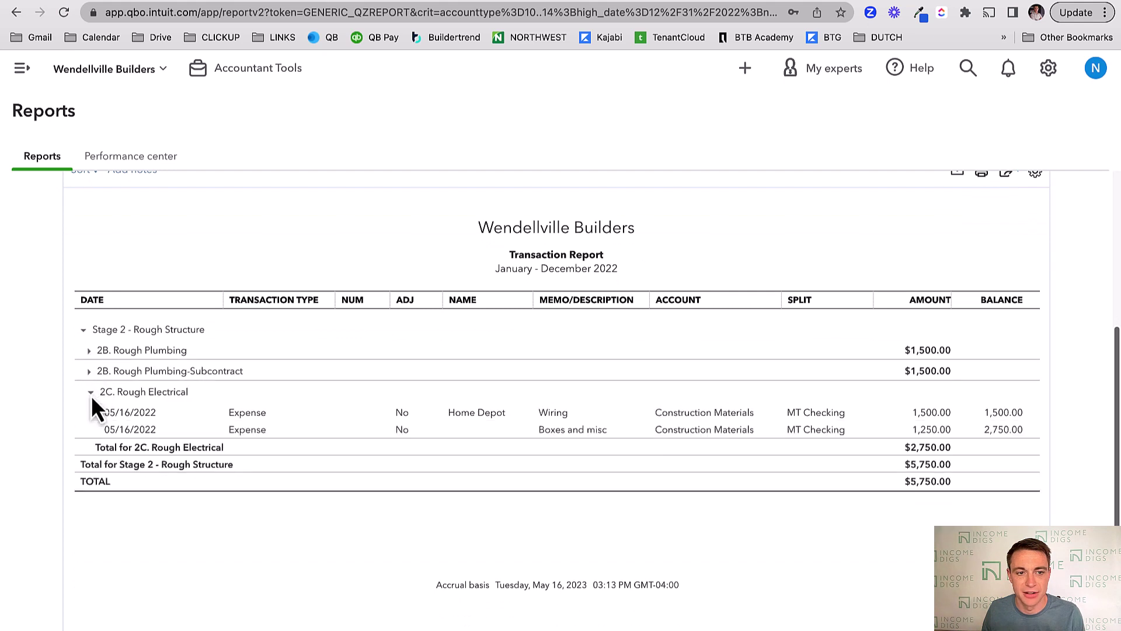
pyautogui.click(90, 393)
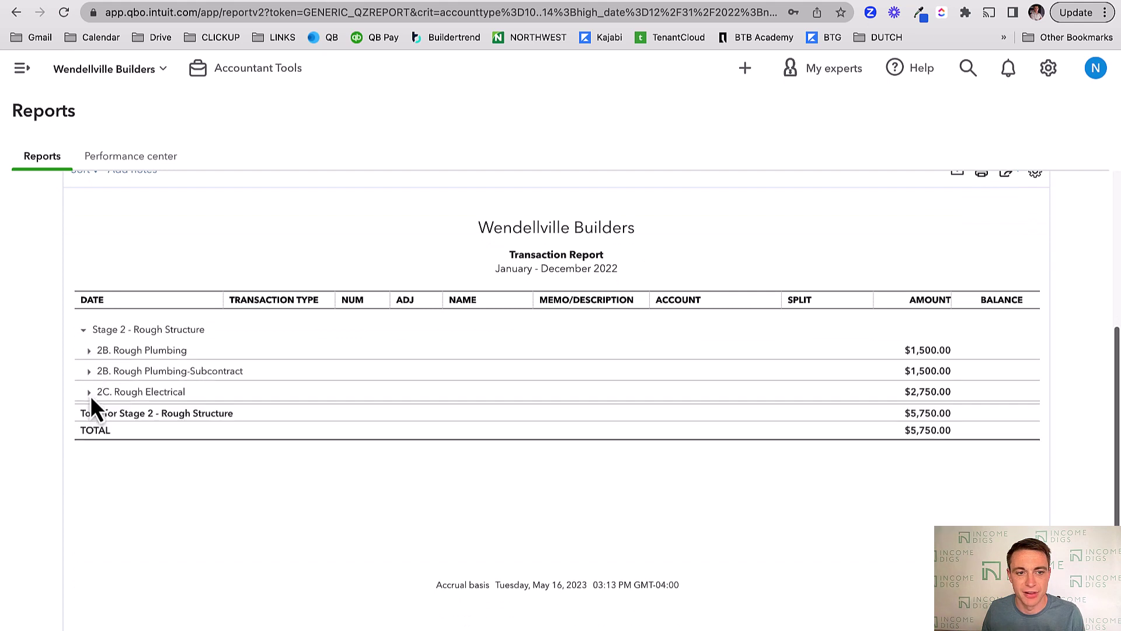
pyautogui.click(83, 331)
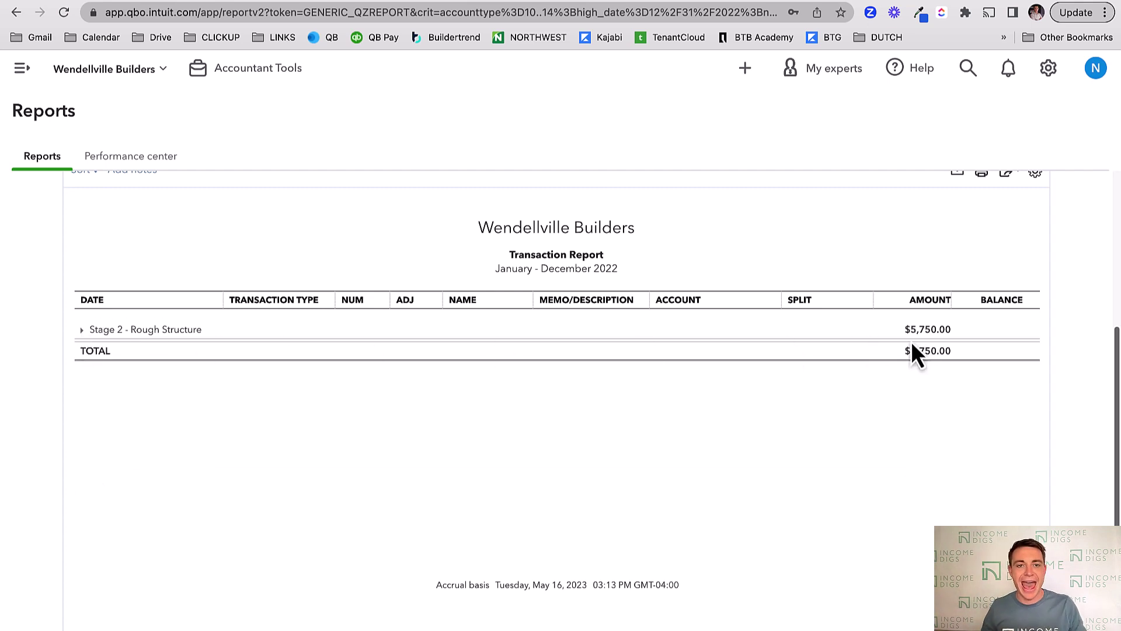
pyautogui.scroll(5, 448, 393)
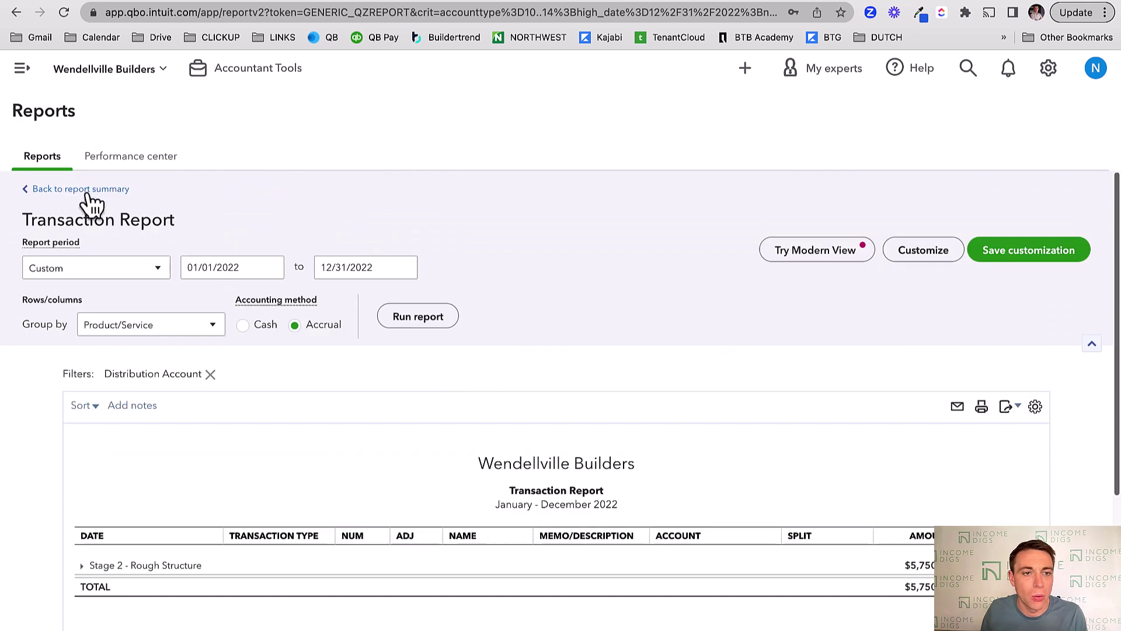
pyautogui.click(80, 190)
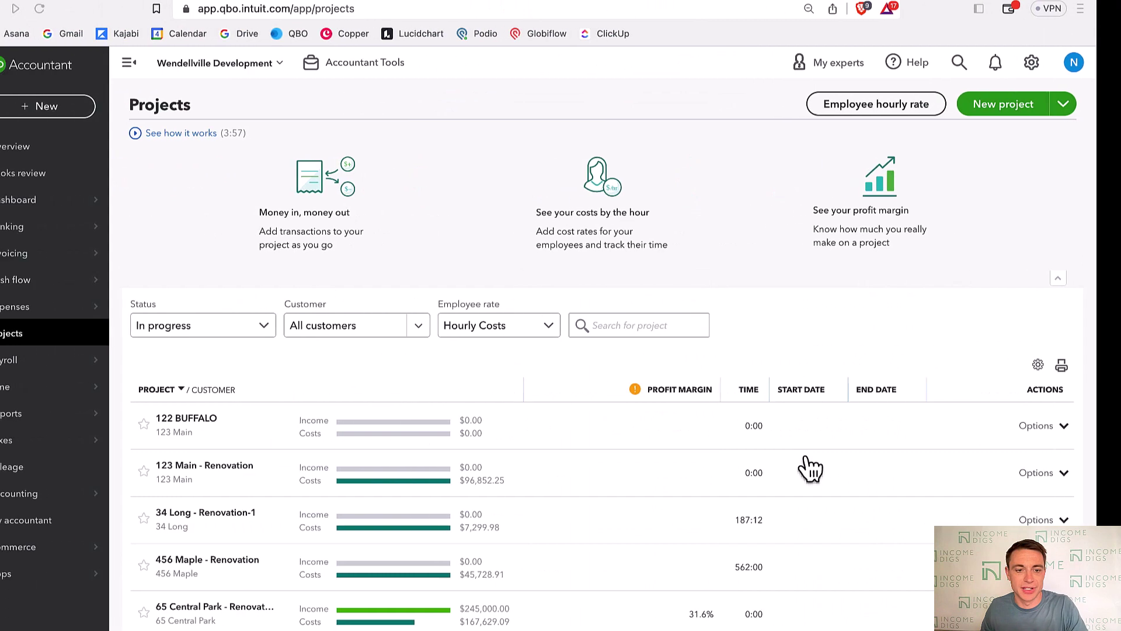
# Open the 65 Central Park - Renovation project: $245,000.00 income, $167,629.09 costs, $77,370.91 profit
pyautogui.press('ctrl+super+f')
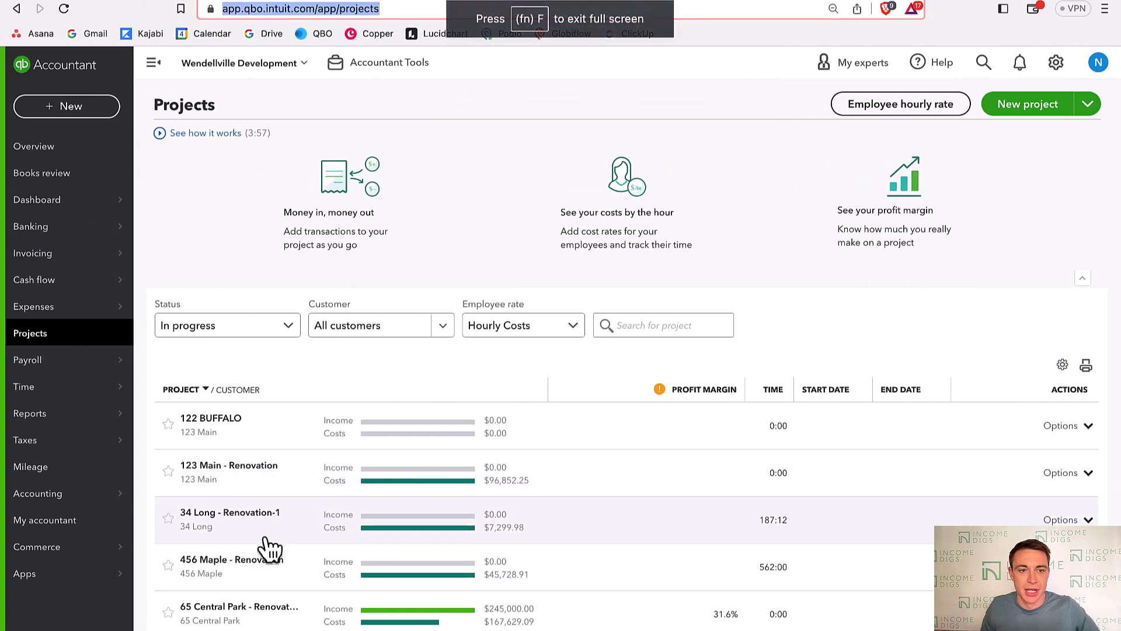
pyautogui.click(238, 615)
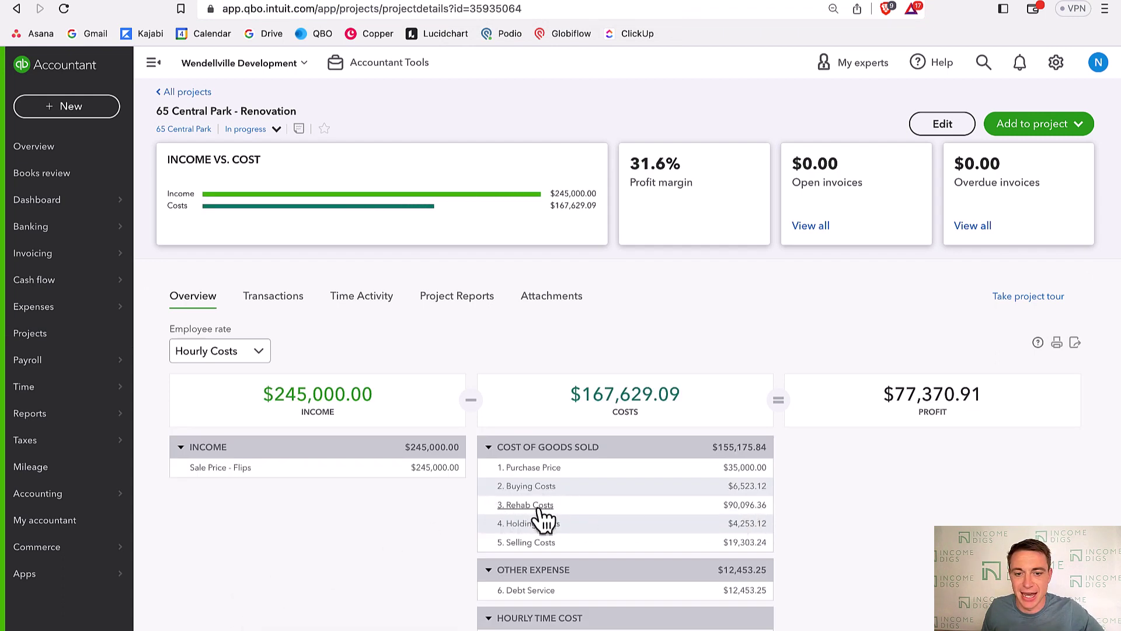
pyautogui.scroll(-2, 567, 529)
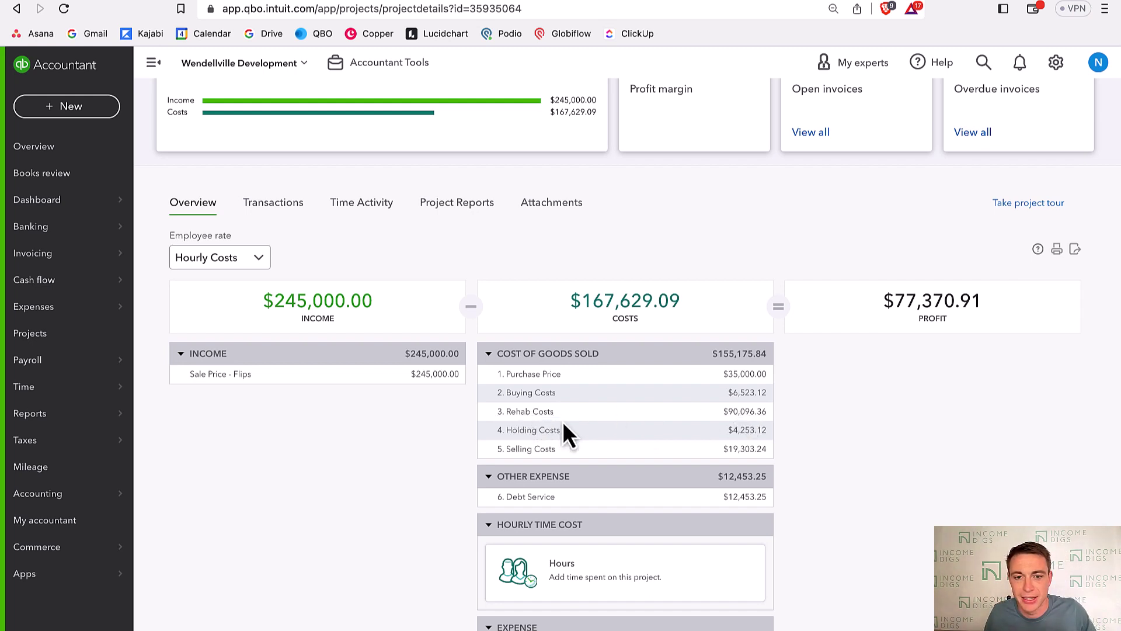
# Open the 3. Rehab Costs transactions and rerun the report grouped by Product/Service
pyautogui.click(532, 415)
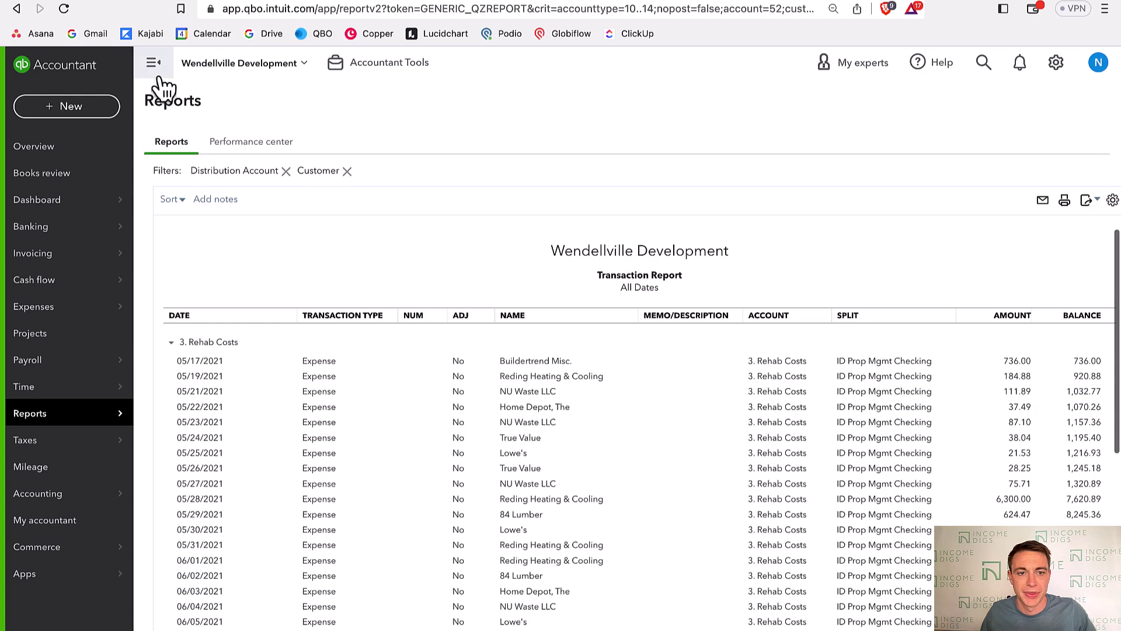
pyautogui.click(153, 62)
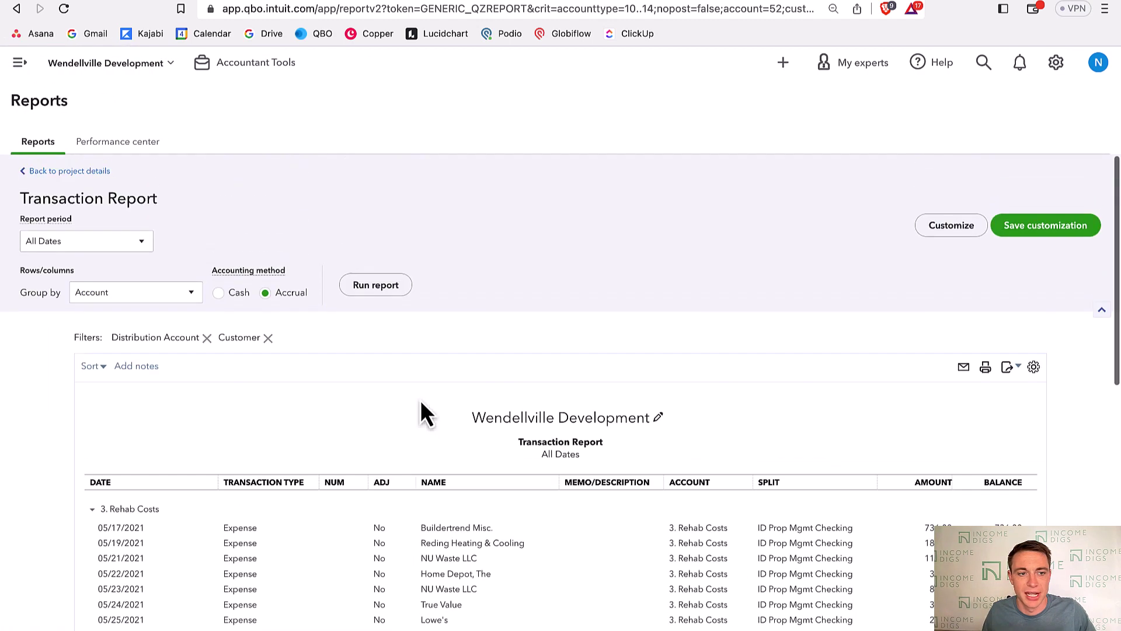
pyautogui.click(139, 295)
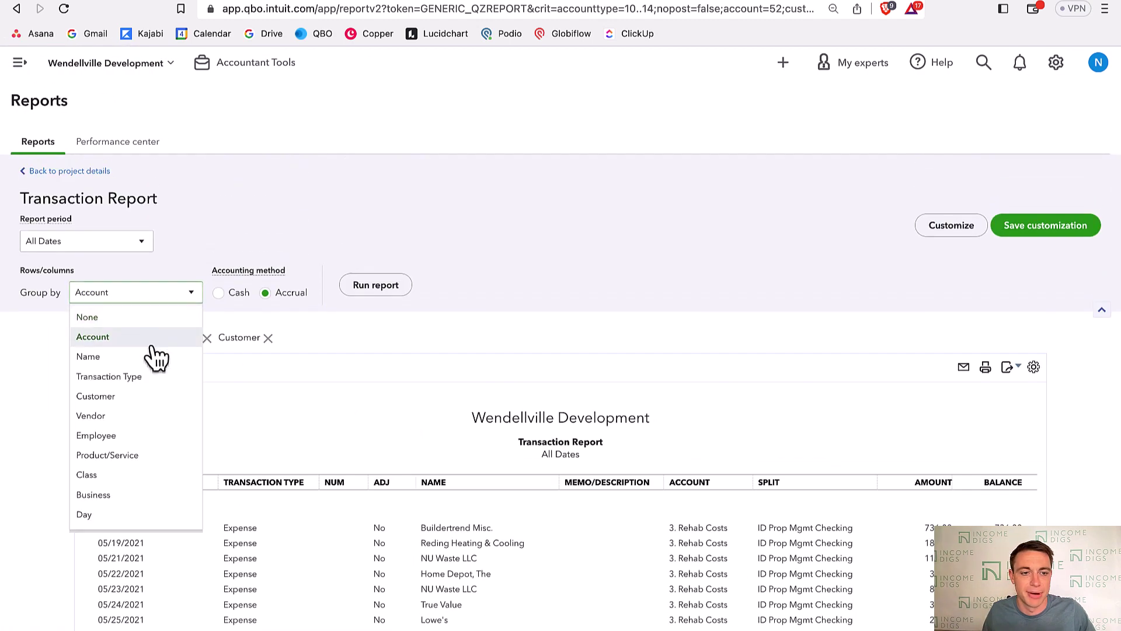
pyautogui.click(137, 457)
pyautogui.click(368, 292)
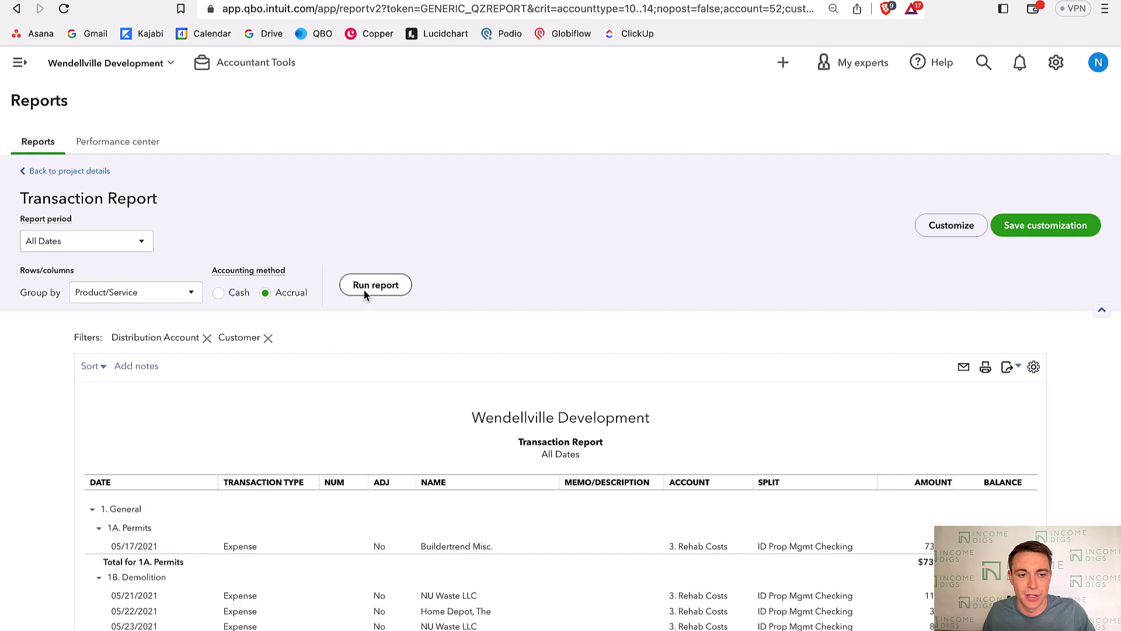
# Collapse the 1. General through 5. Interior stage groups to show their totals
pyautogui.scroll(-1, 140, 444)
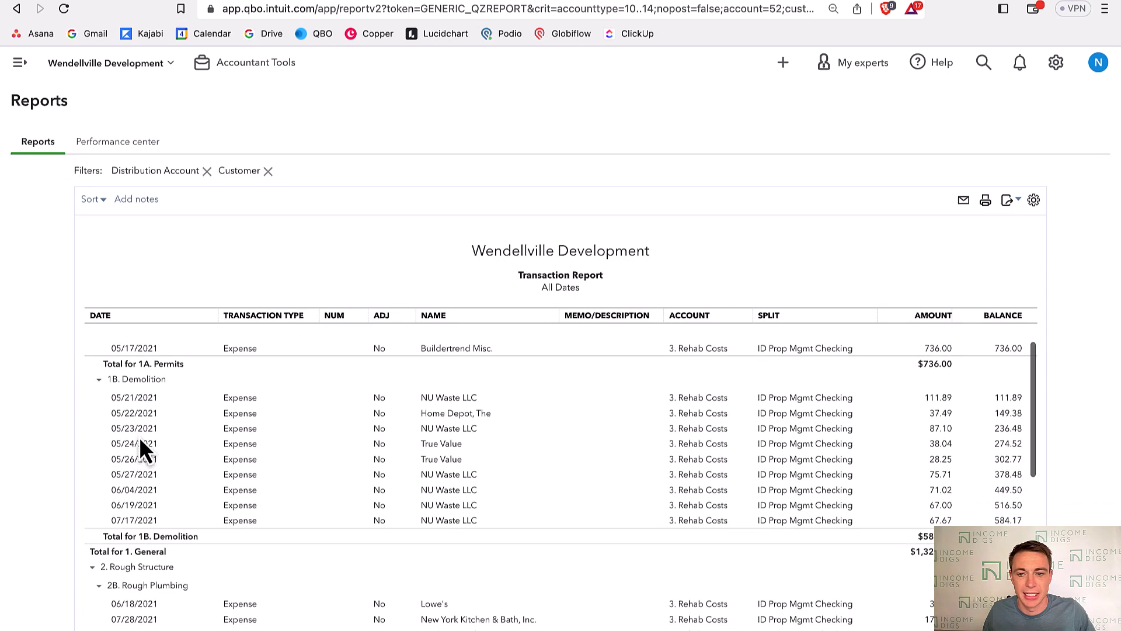
pyautogui.scroll(-4, 803, 467)
pyautogui.scroll(-3, 736, 535)
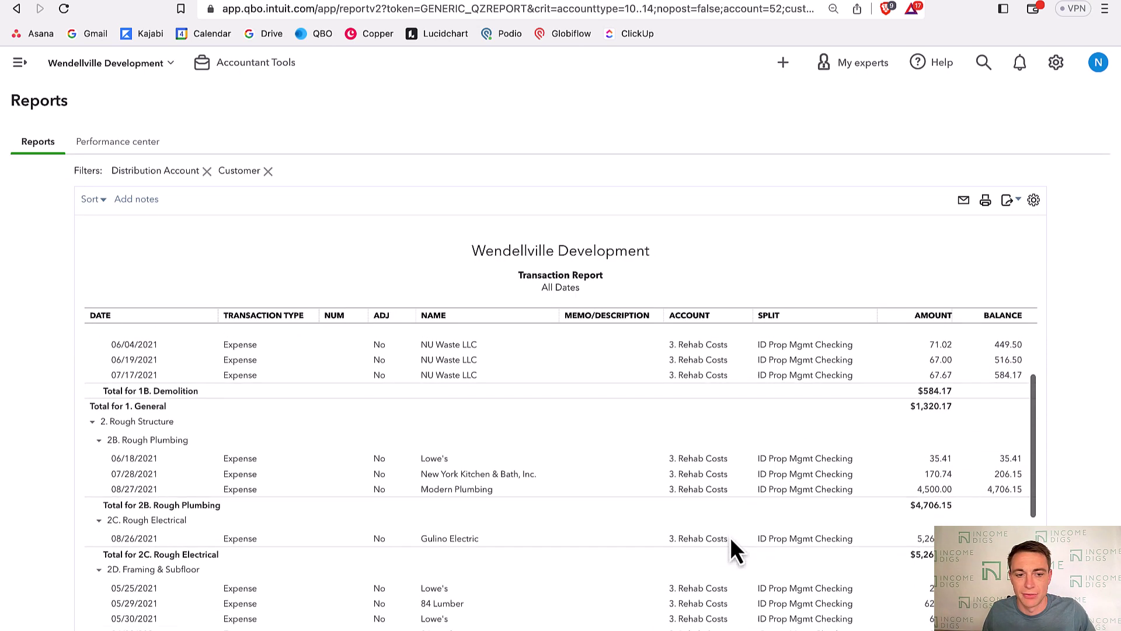
pyautogui.scroll(-2, 699, 505)
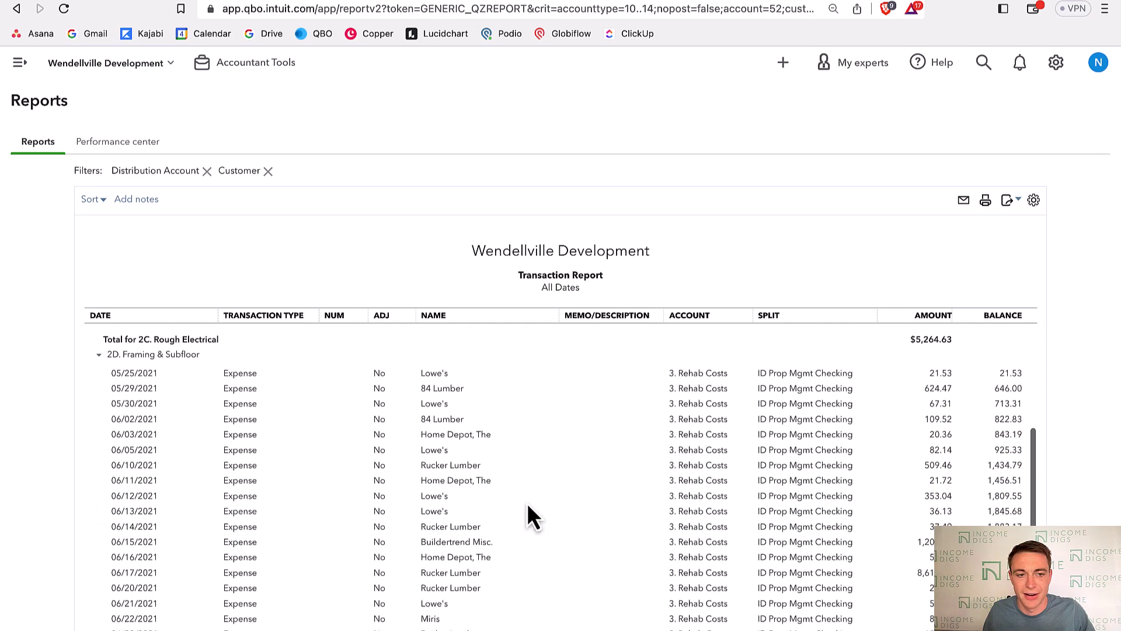
pyautogui.click(98, 358)
pyautogui.scroll(6, 98, 358)
pyautogui.scroll(5, 103, 368)
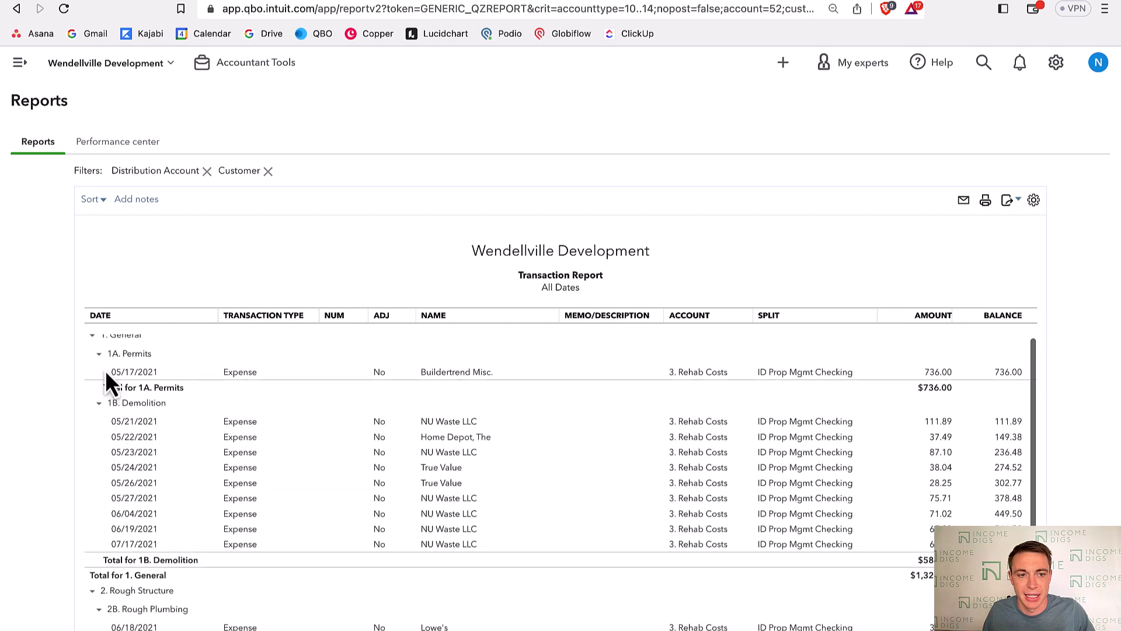
pyautogui.click(92, 486)
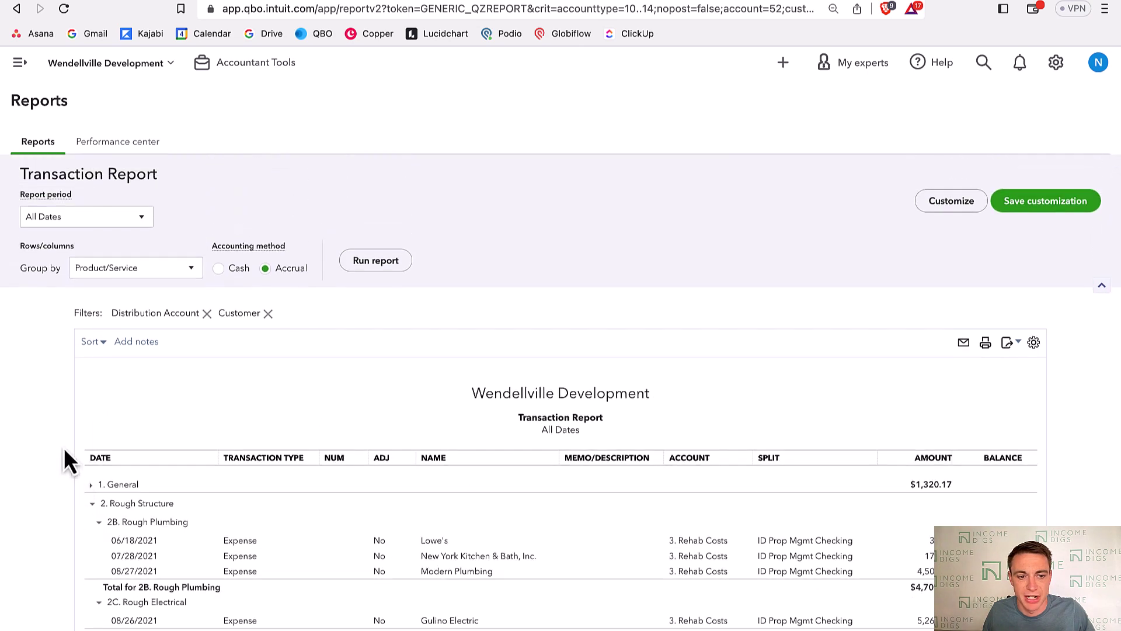
pyautogui.scroll(-2, 65, 457)
pyautogui.click(92, 383)
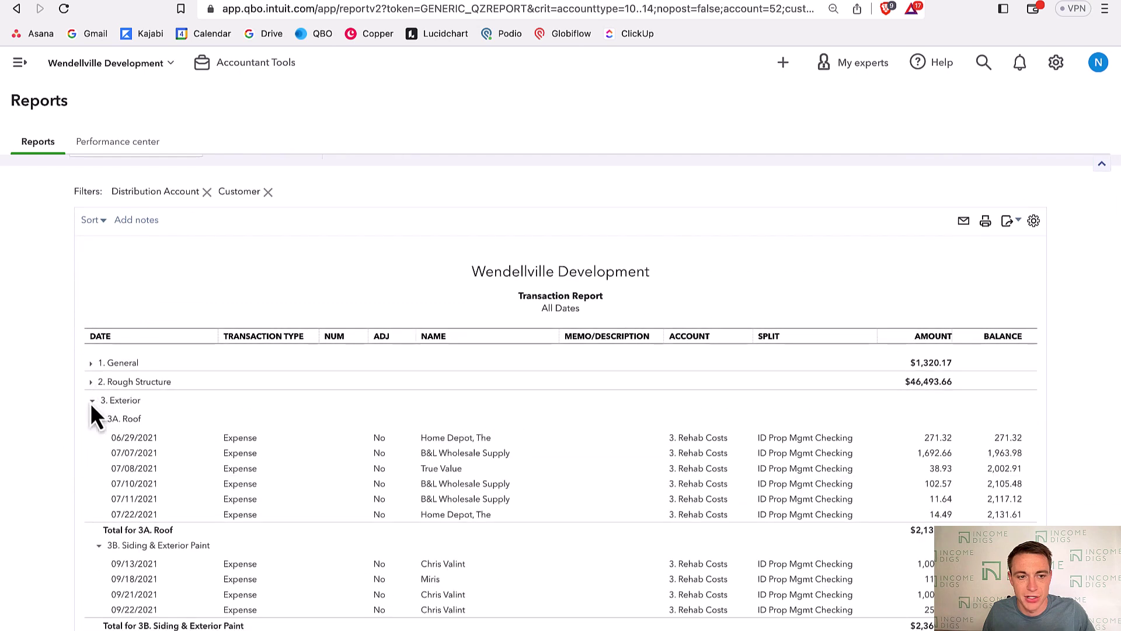
pyautogui.click(92, 401)
pyautogui.click(87, 423)
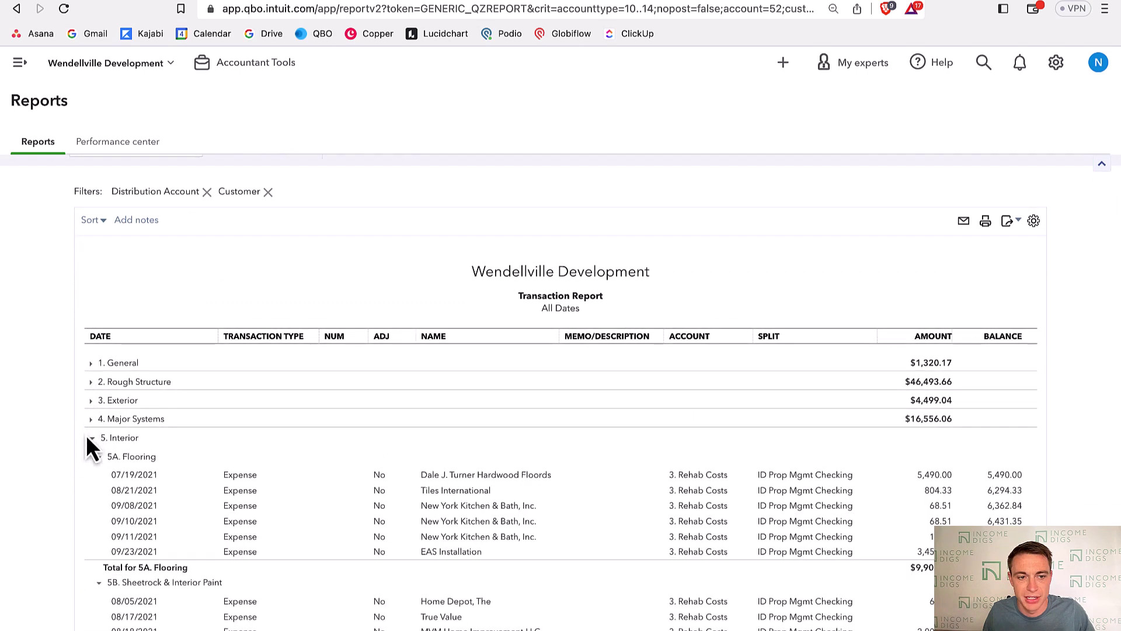
pyautogui.click(89, 439)
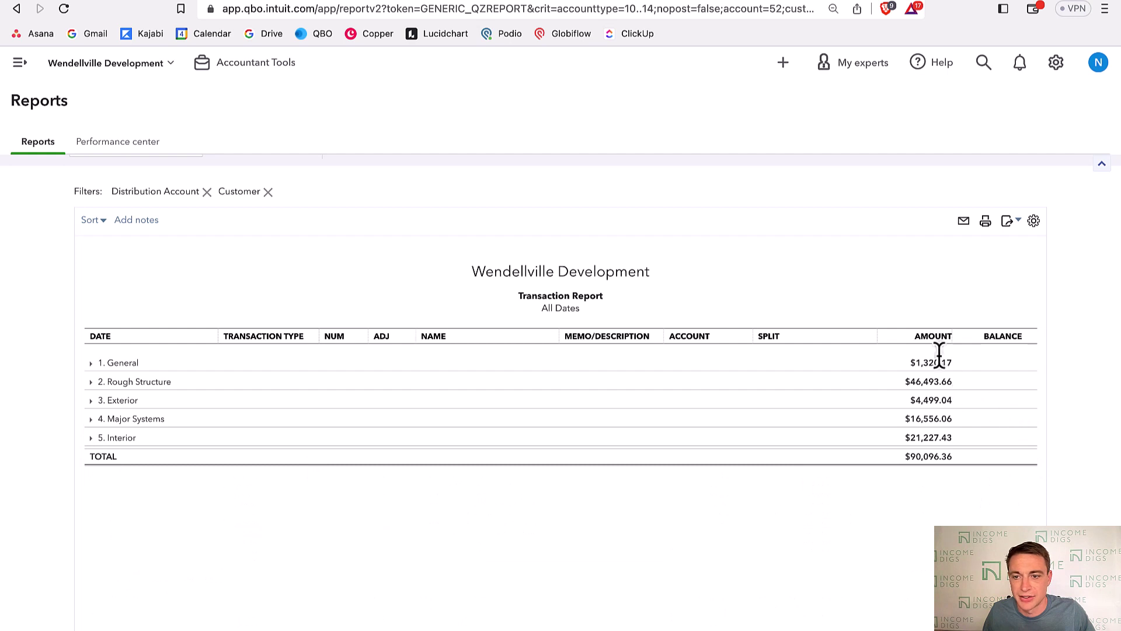
# Highlight the report's grand total, then switch to Buildertrend's Company Settings cost-code list
pyautogui.moveTo(949, 456); pyautogui.dragTo(930, 457)
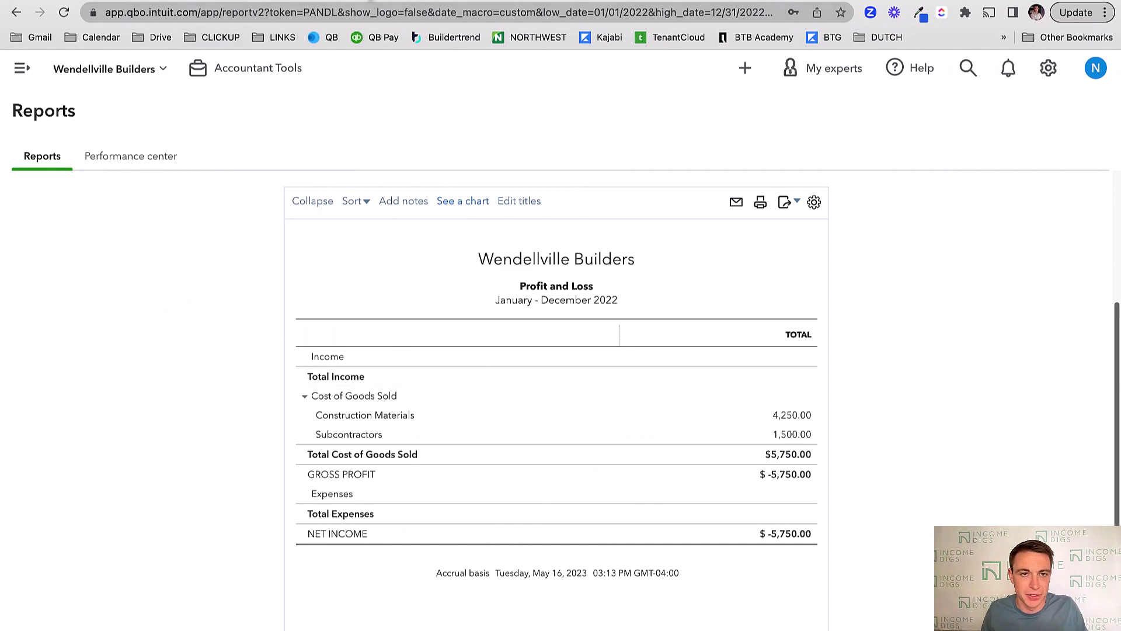
pyautogui.click(312, 3)
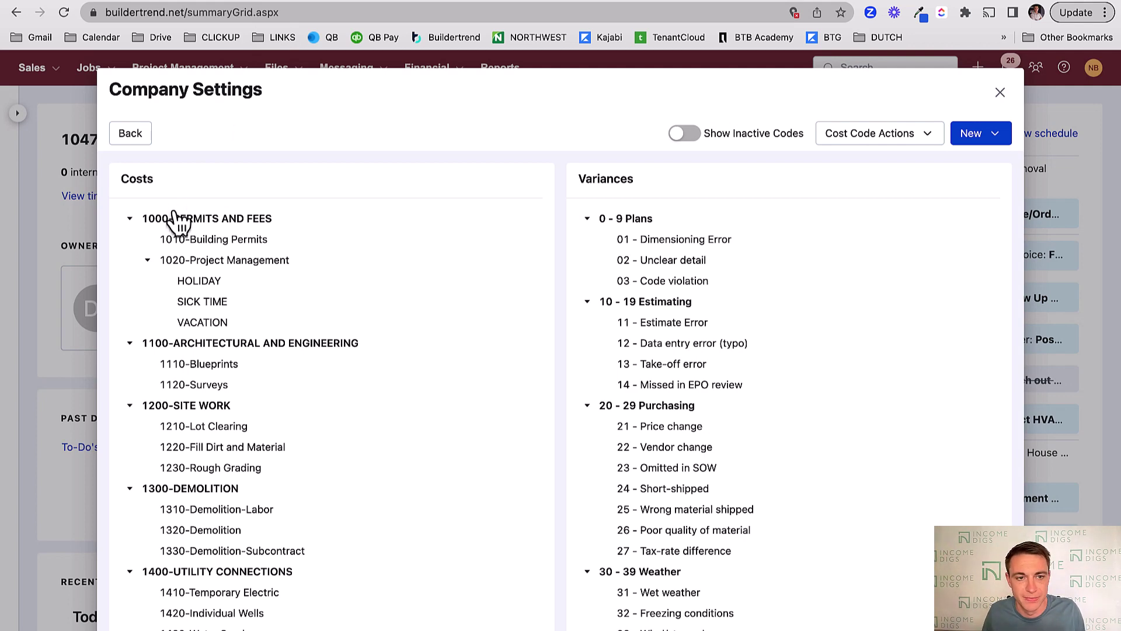
pyautogui.scroll(-3, 220, 326)
pyautogui.scroll(-3, 220, 326)
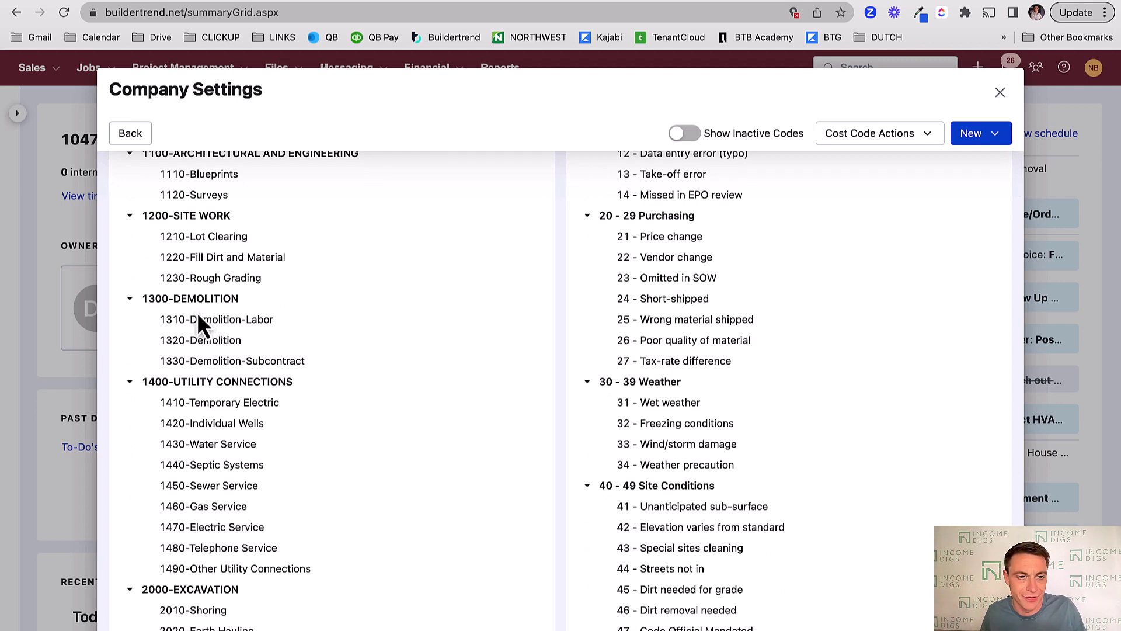
pyautogui.scroll(-4, 199, 324)
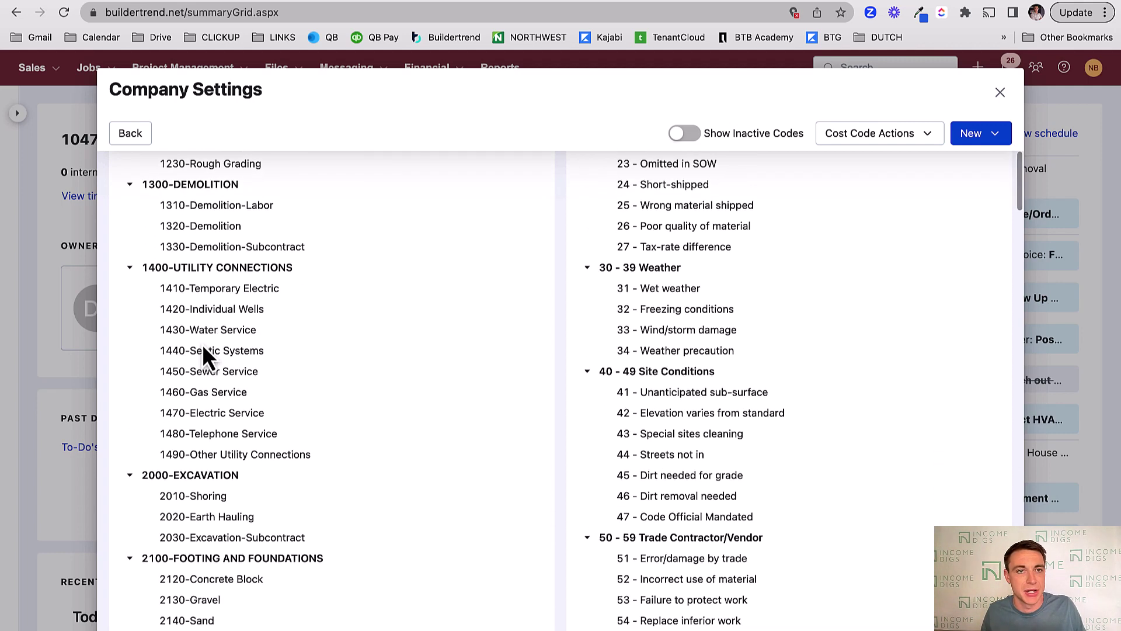
pyautogui.scroll(-4, 204, 349)
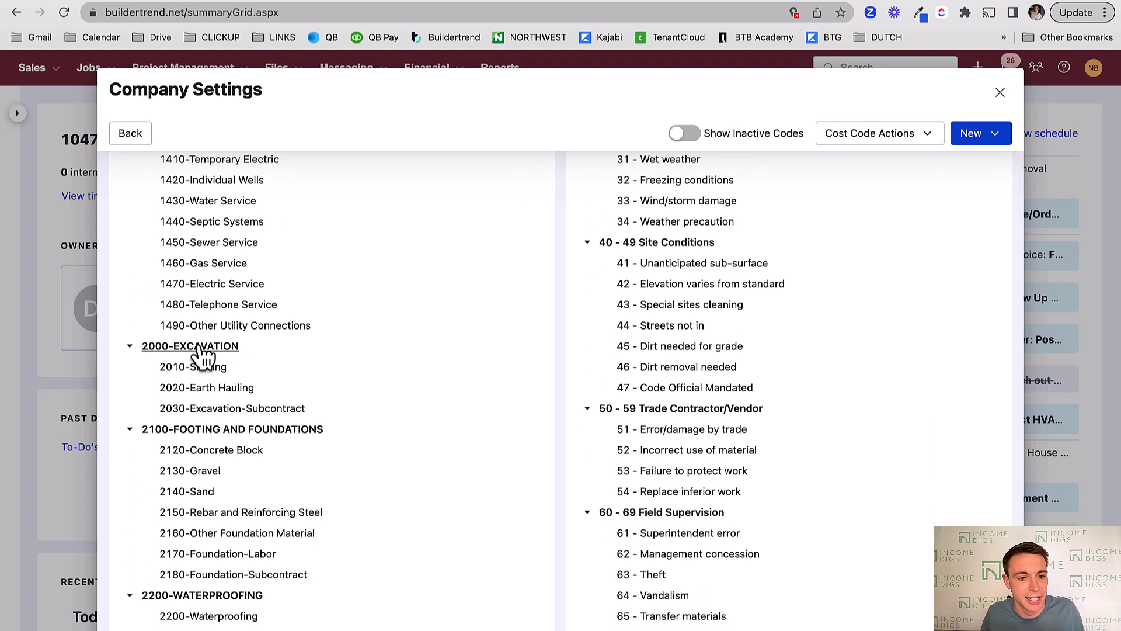
pyautogui.scroll(-9, 202, 353)
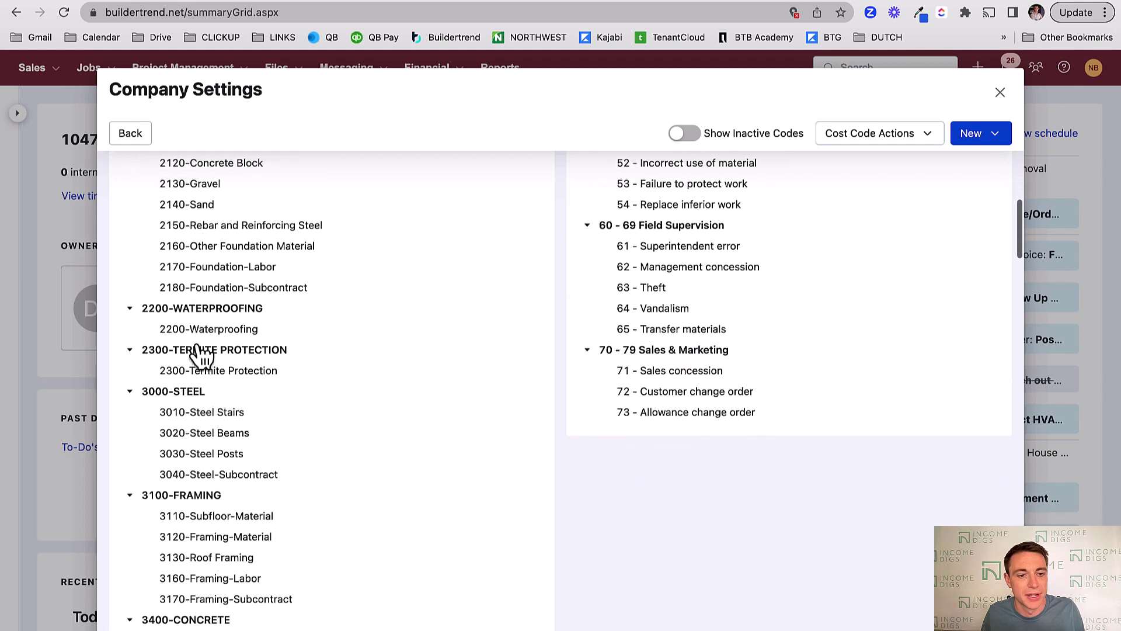
pyautogui.scroll(-20, 198, 350)
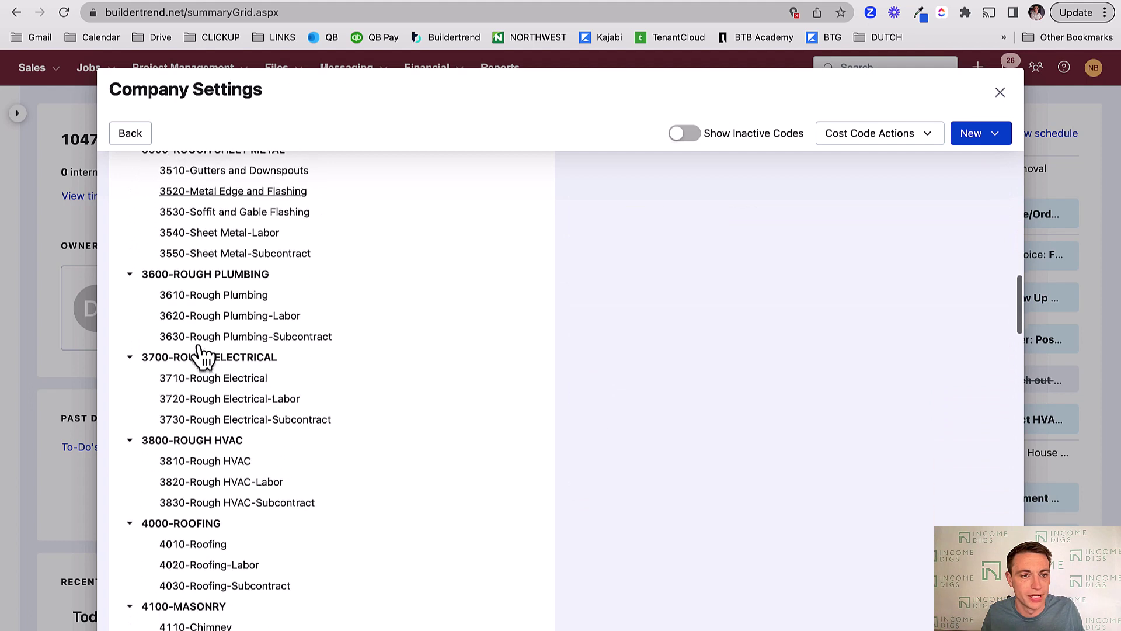
pyautogui.scroll(-11, 201, 354)
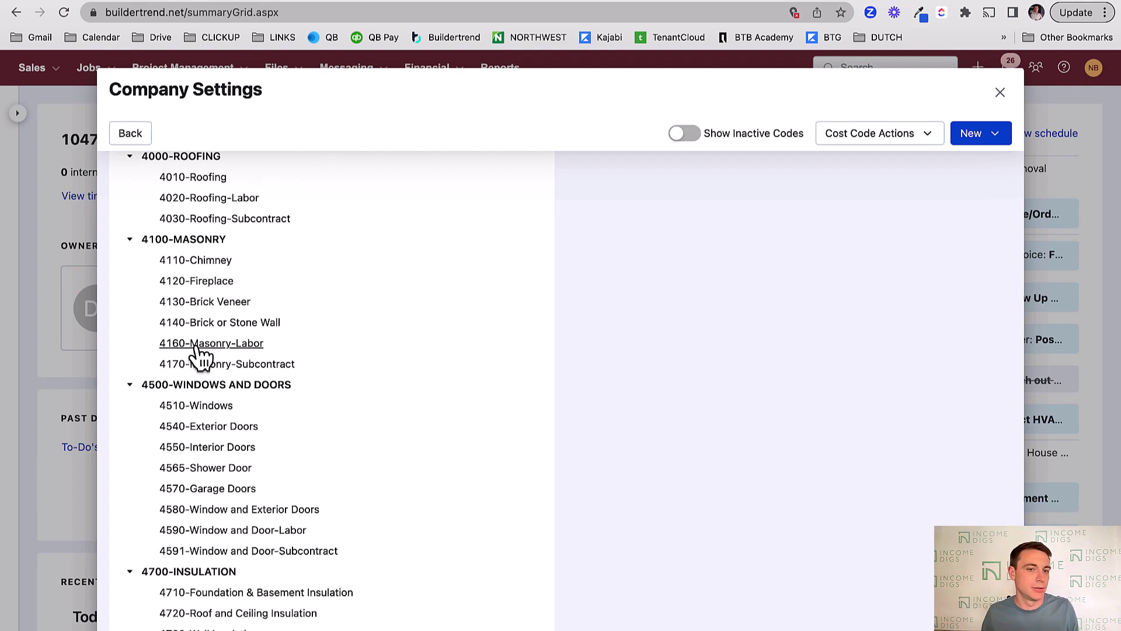
pyautogui.scroll(11, 199, 350)
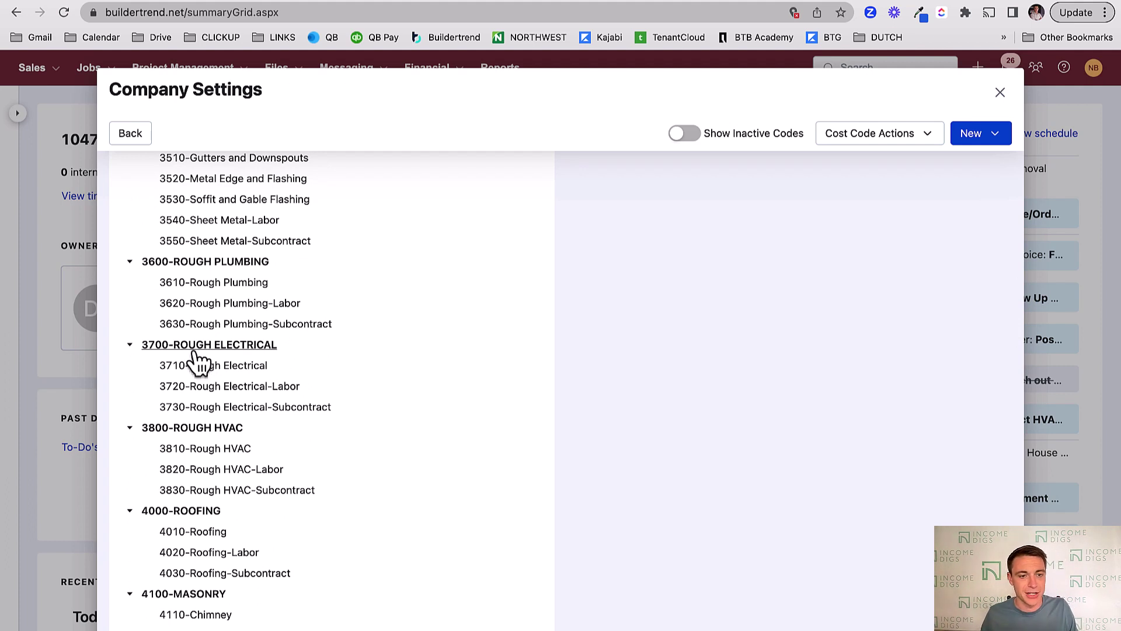
pyautogui.scroll(-14, 193, 355)
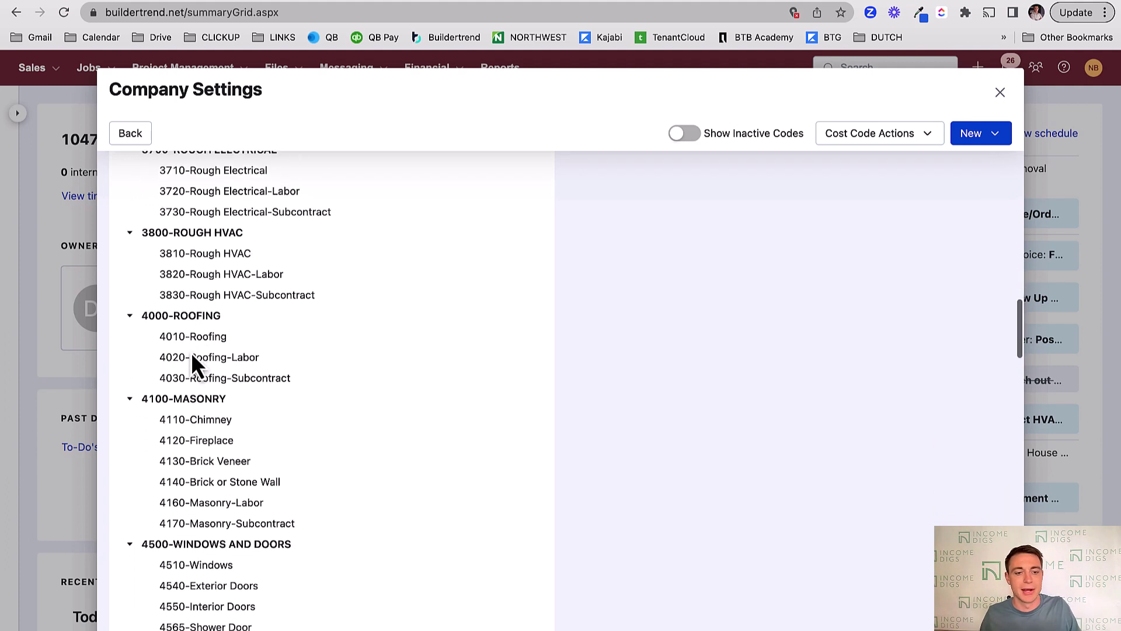
pyautogui.scroll(-11, 193, 355)
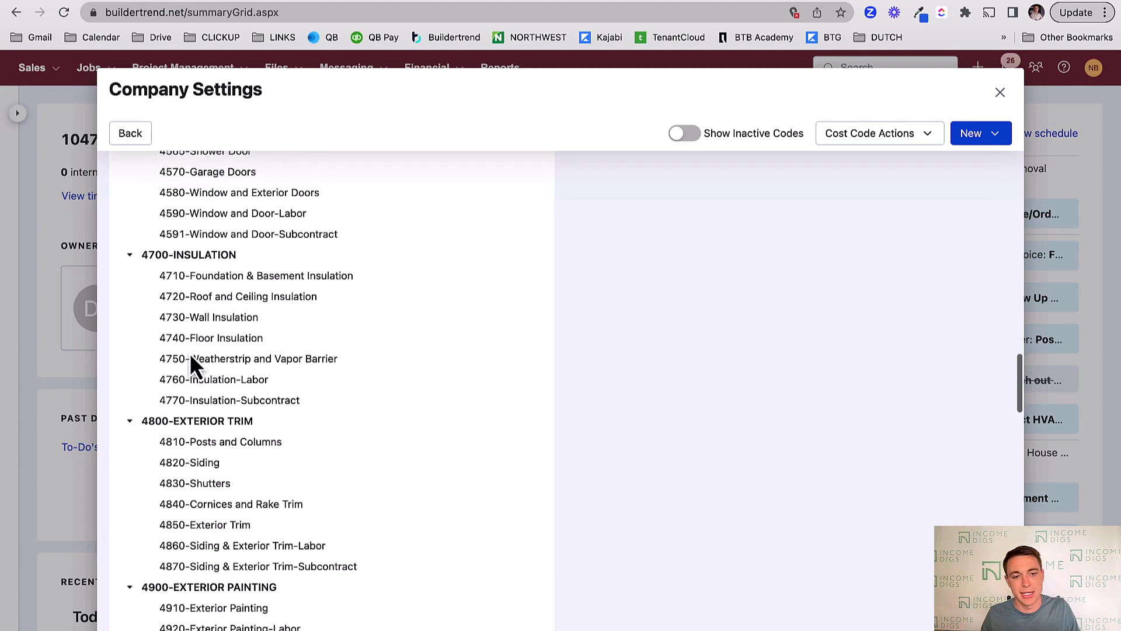
pyautogui.scroll(-6, 193, 362)
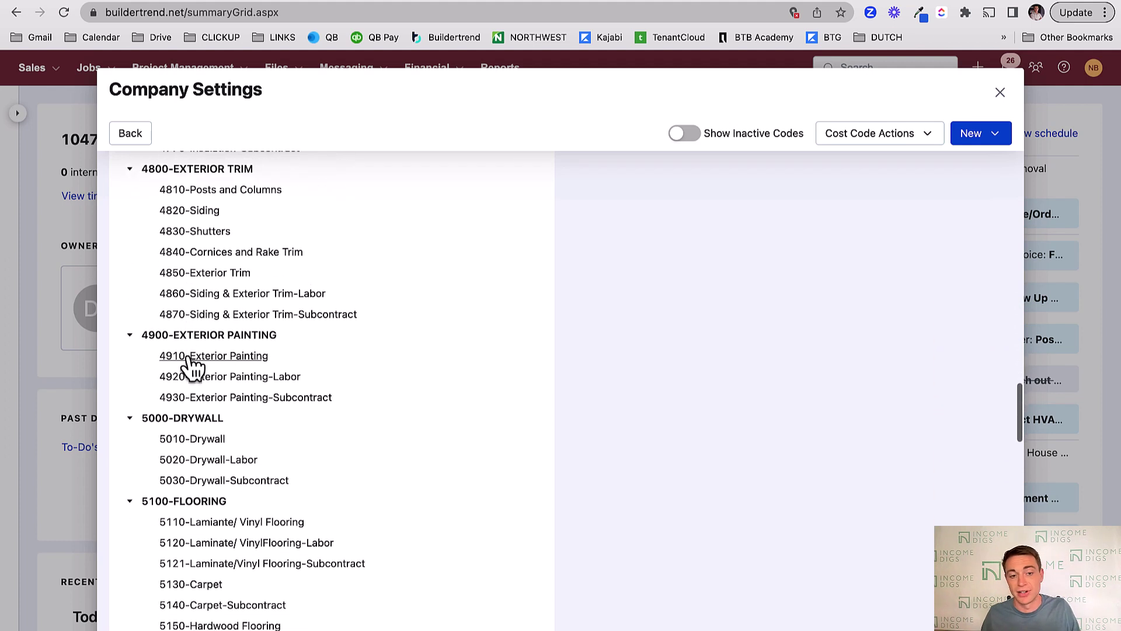
pyautogui.scroll(-14, 193, 361)
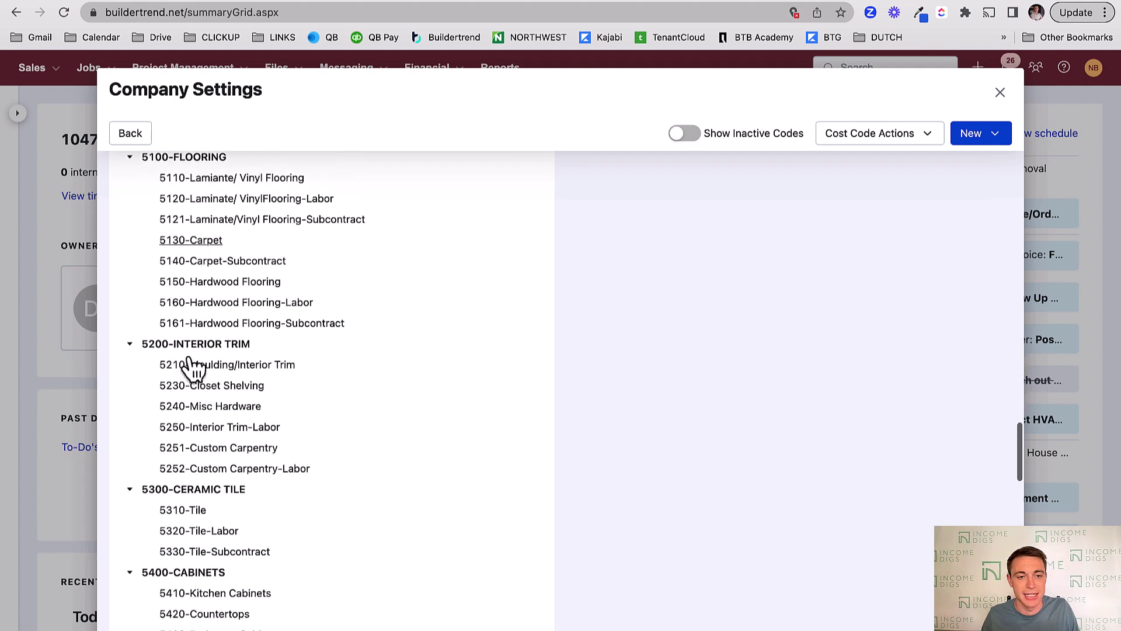
pyautogui.scroll(-4, 188, 359)
pyautogui.scroll(13, 188, 365)
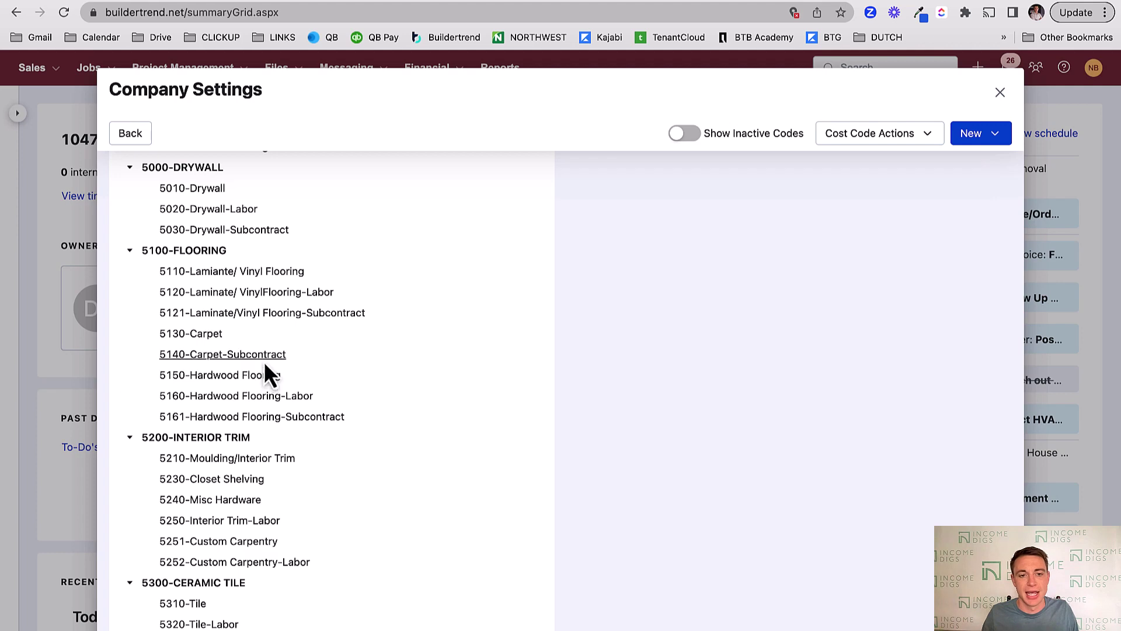
pyautogui.scroll(10, 266, 392)
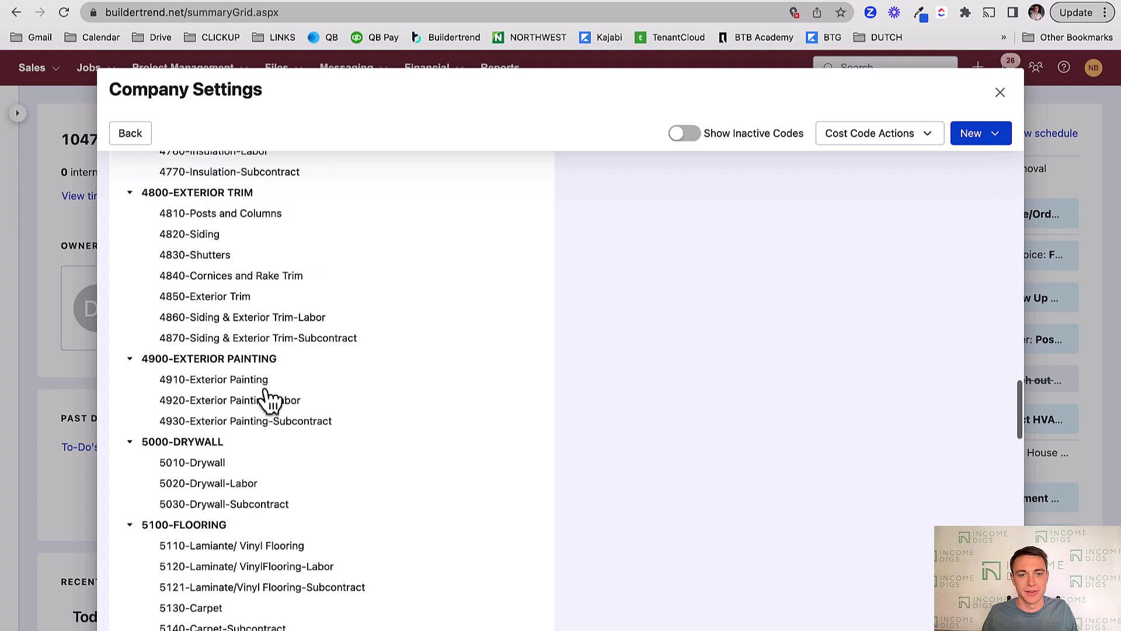
pyautogui.scroll(8, 265, 390)
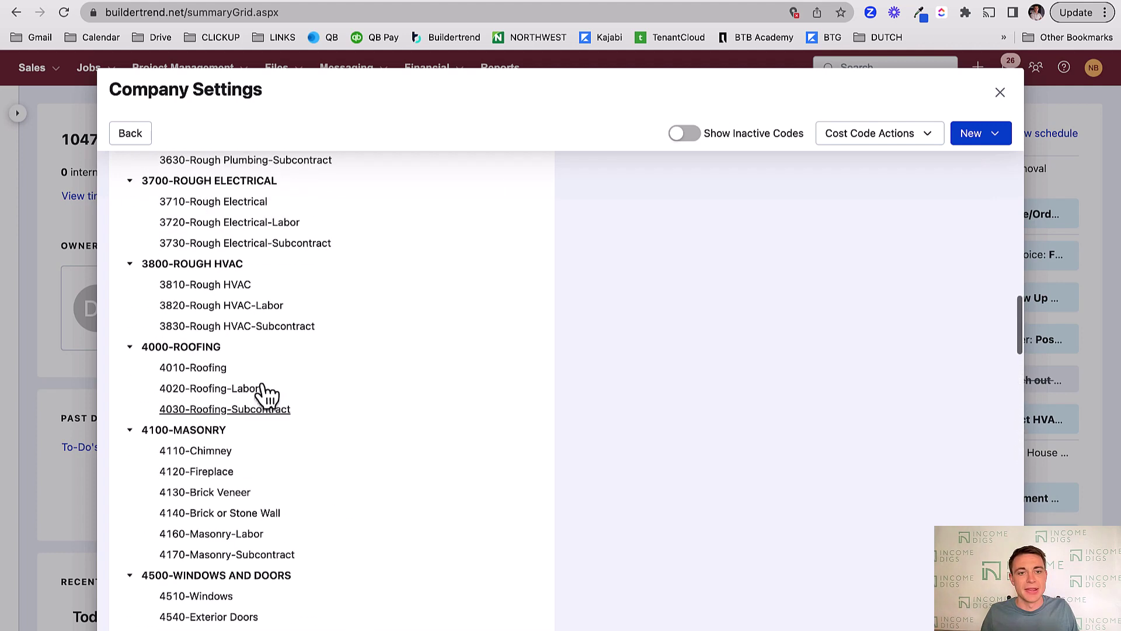
pyautogui.scroll(10, 263, 386)
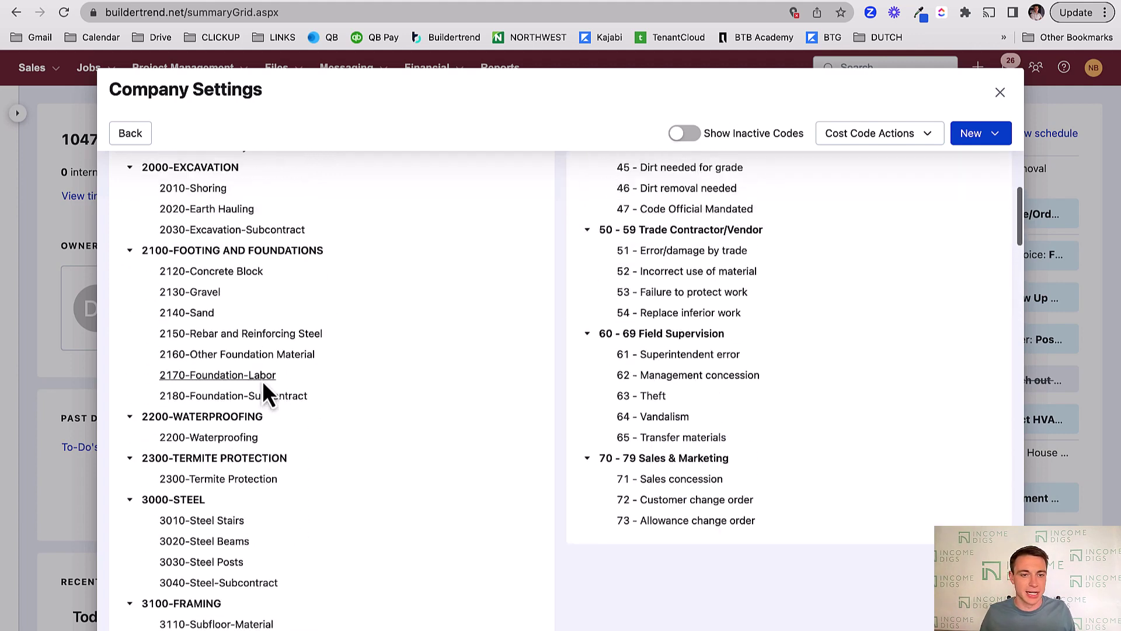
pyautogui.scroll(1, 260, 385)
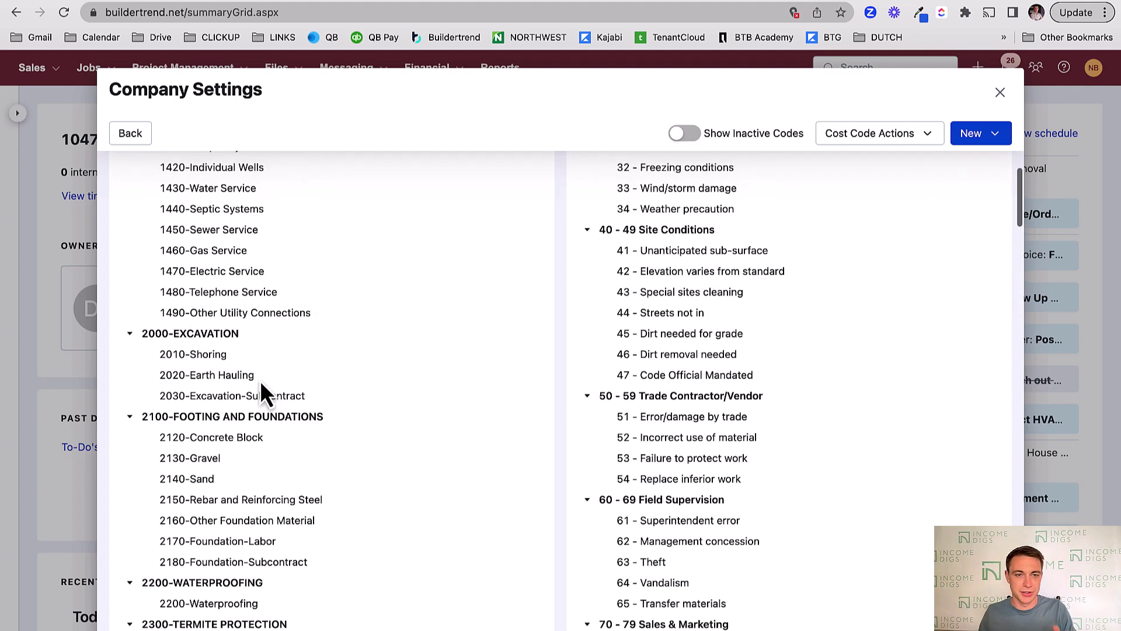
# Review spending by cost category on the OAKVALE EXTERNAL REPORTING 2.0 dashboard, then return to QuickBooks
pyautogui.click(397, 3)
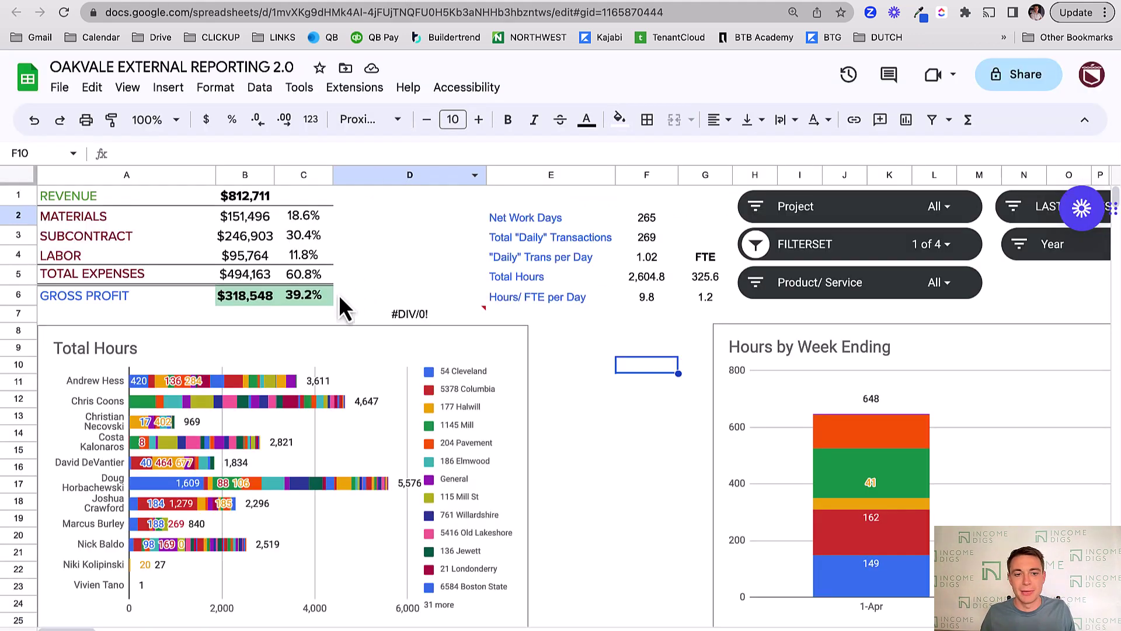
pyautogui.scroll(-2, 292, 351)
pyautogui.scroll(-6, 475, 448)
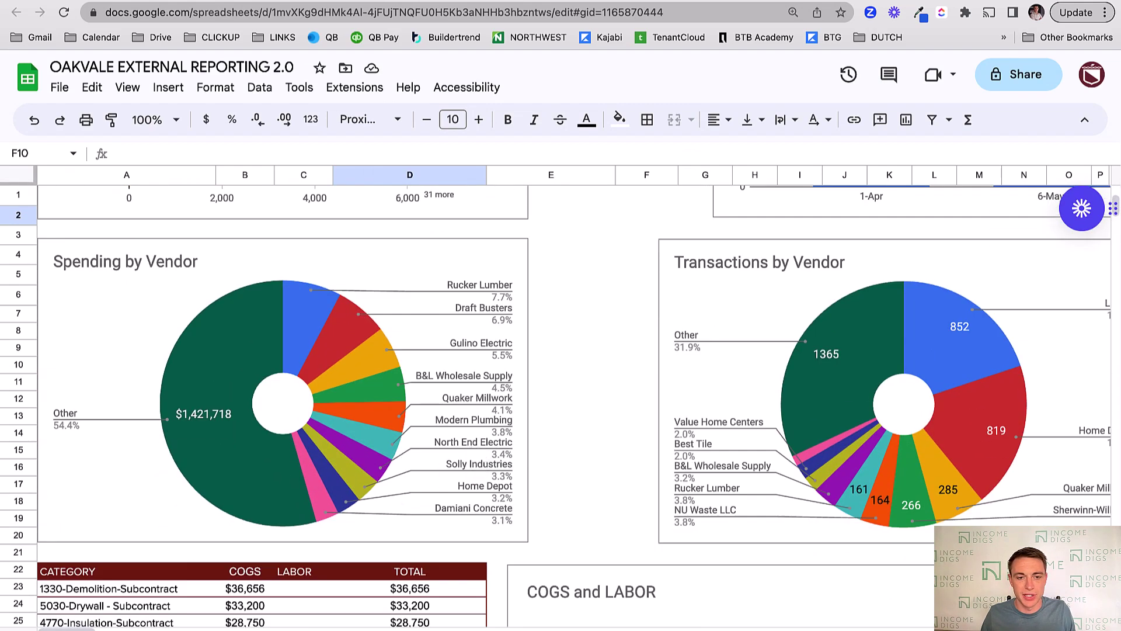
pyautogui.scroll(-4, 355, 483)
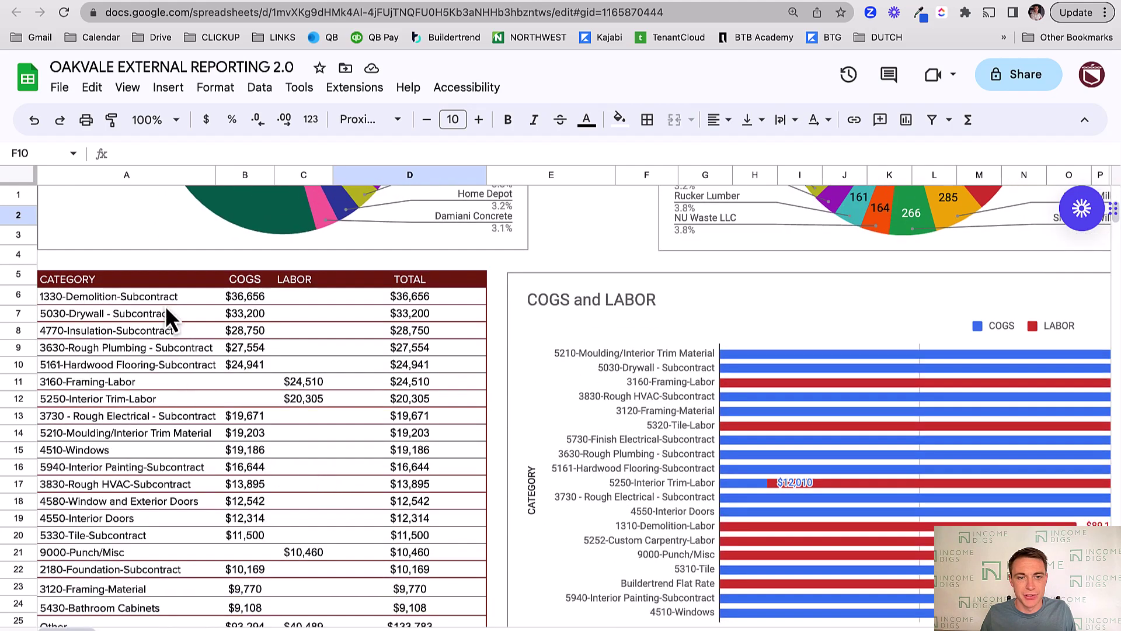
pyautogui.moveTo(165, 300); pyautogui.dragTo(188, 437)
pyautogui.scroll(-5, 186, 440)
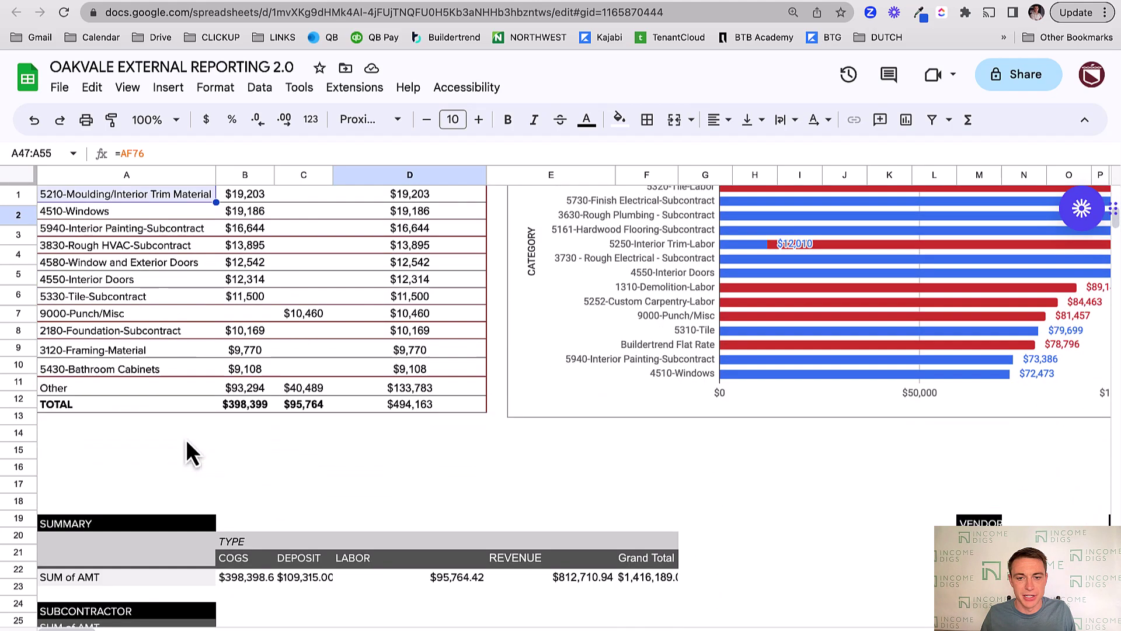
pyautogui.scroll(10, 187, 441)
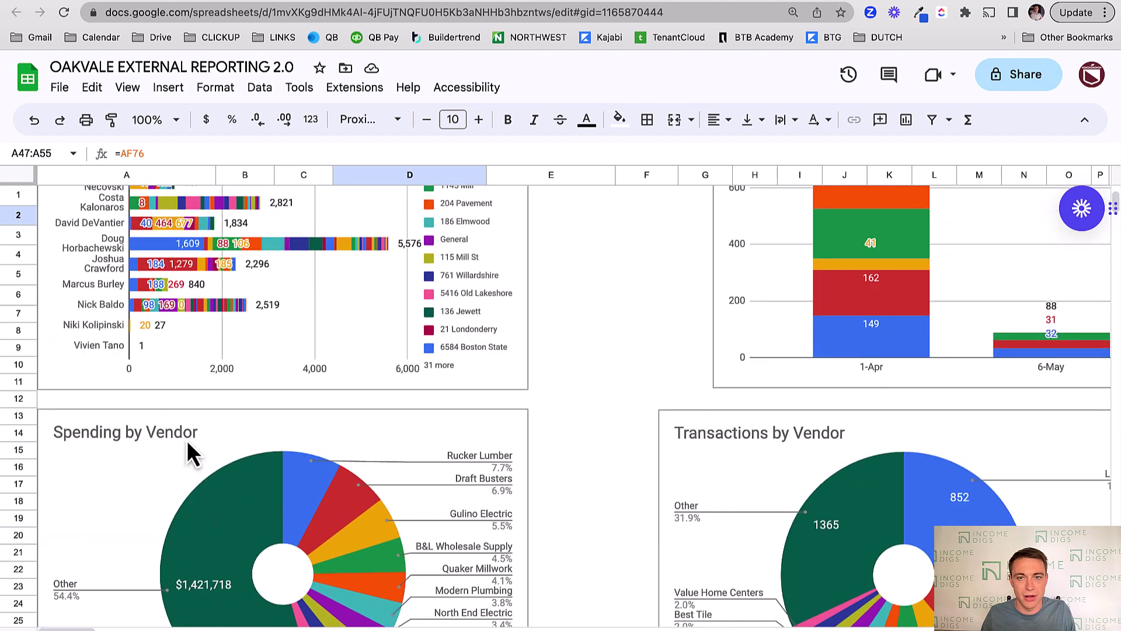
pyautogui.scroll(5, 204, 426)
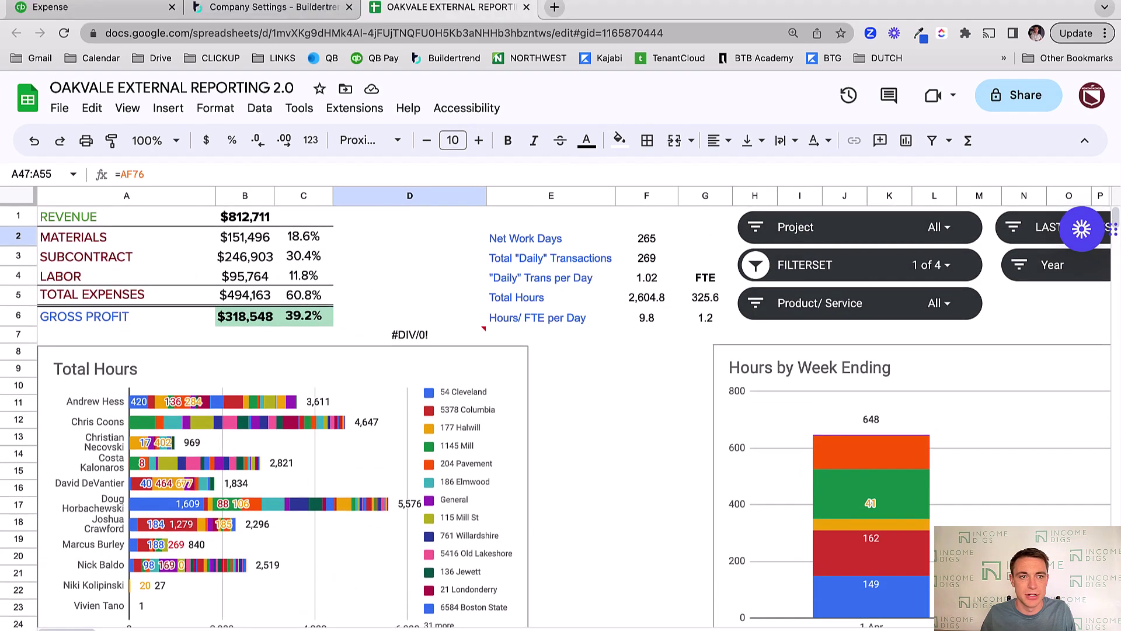
pyautogui.click(64, 12)
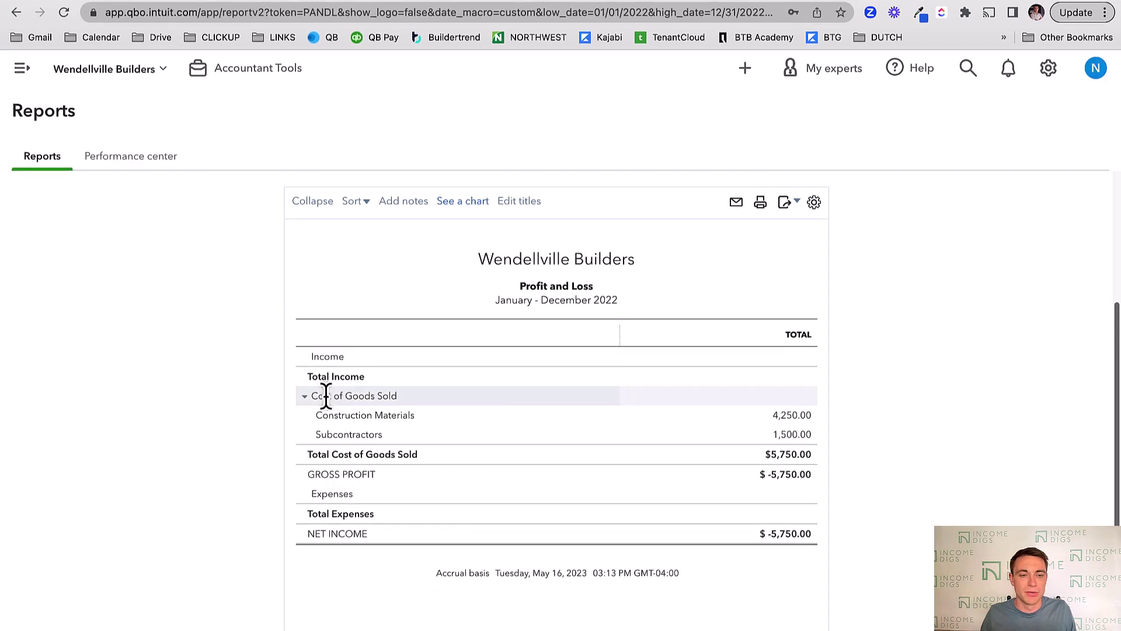